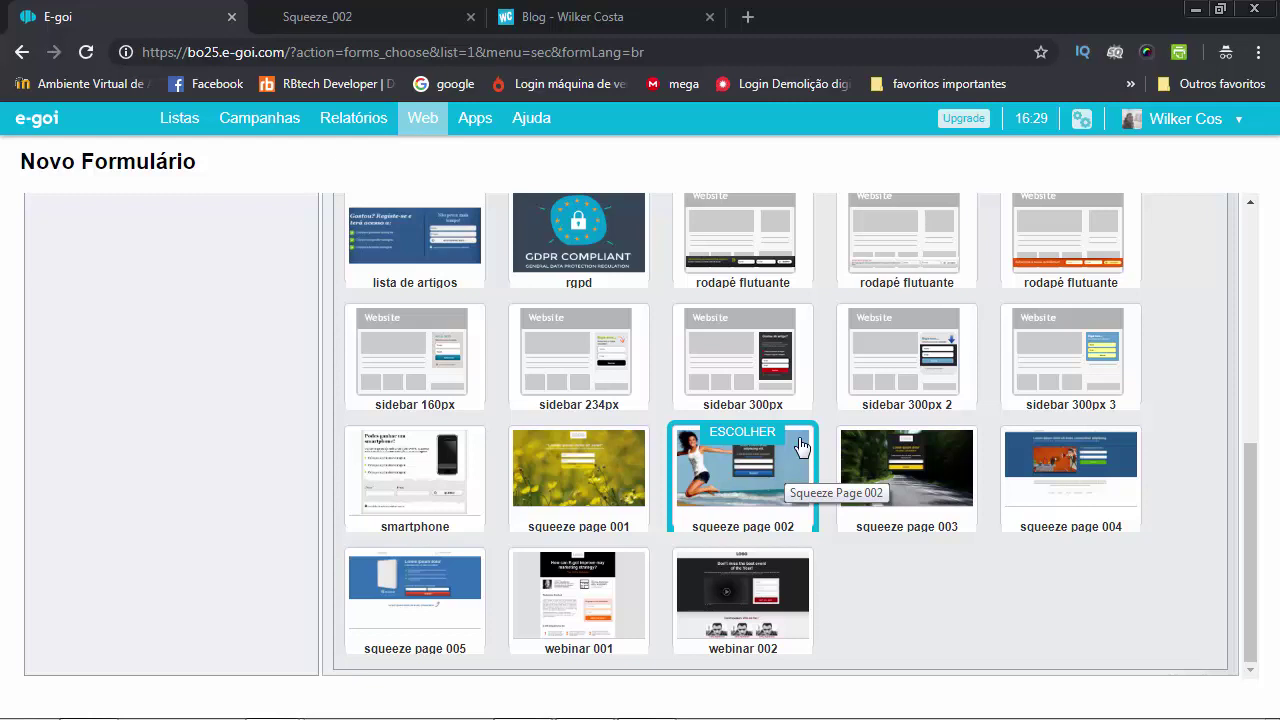
Step: Choose the Squeeze Page 002 template and compare its preview with the finished Squeeze_002 page
click(778, 497)
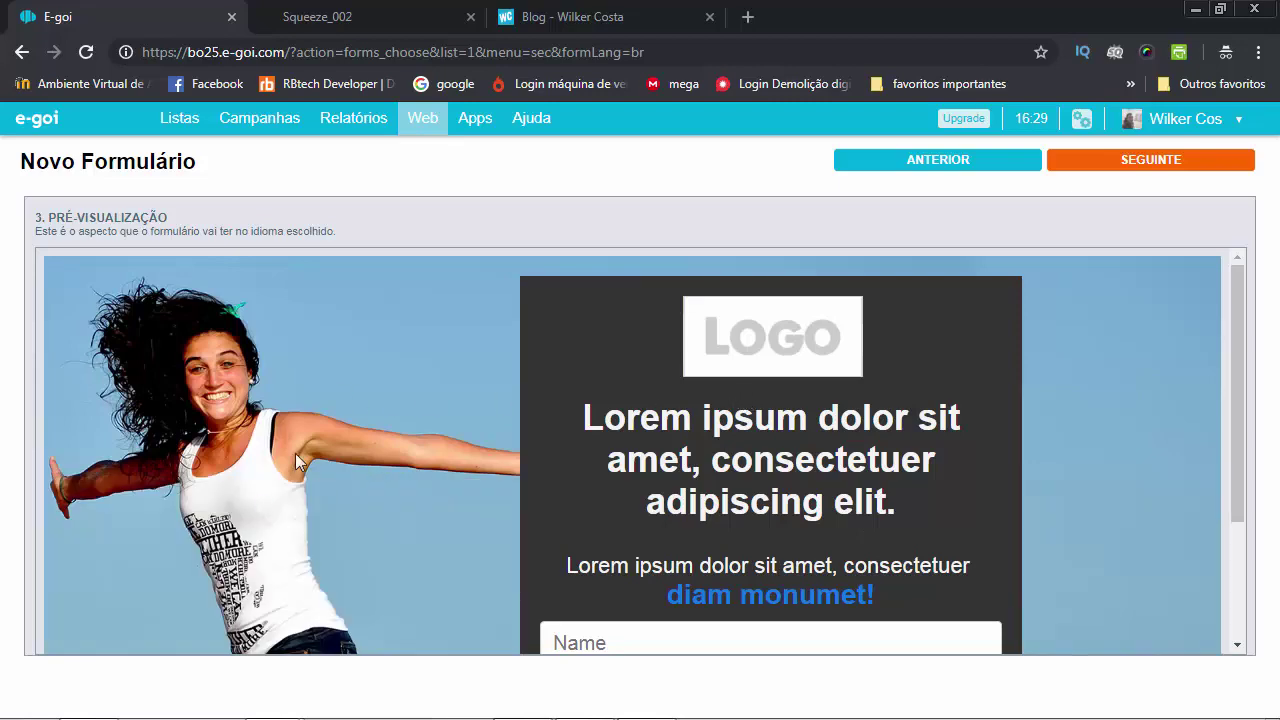
click(397, 12)
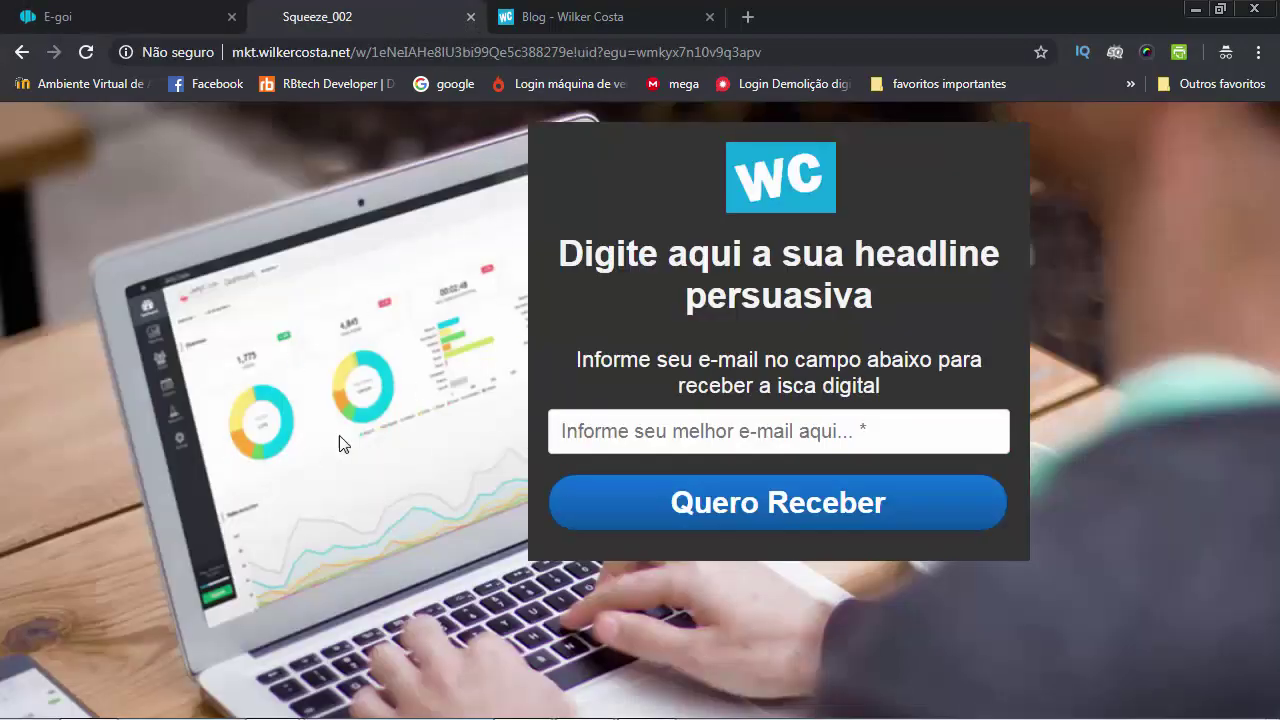
click(117, 15)
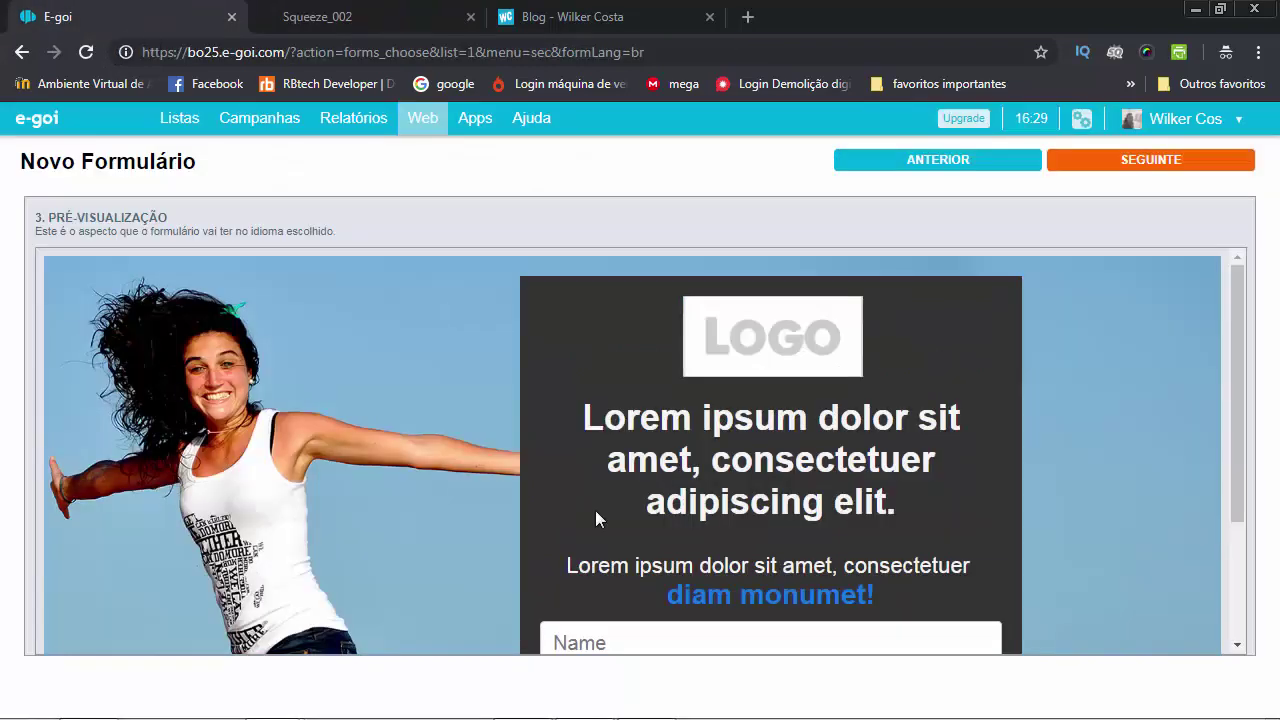
Step: Review the template preview from the logo down to the Submit button and continue to the form editor
scroll(860, 482, down, 3)
scroll(1005, 475, up, 3)
scroll(818, 436, down, 1)
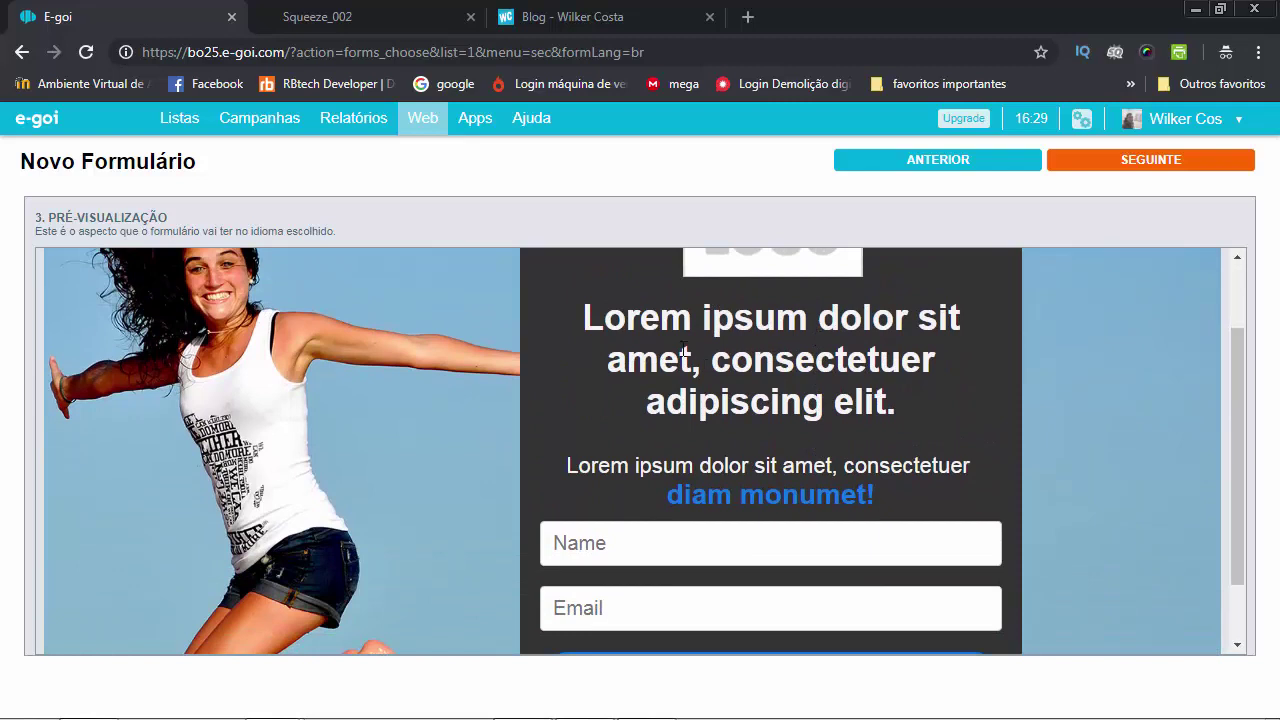
drag(567, 465, 896, 481)
scroll(900, 478, down, 1)
scroll(900, 484, down, 1)
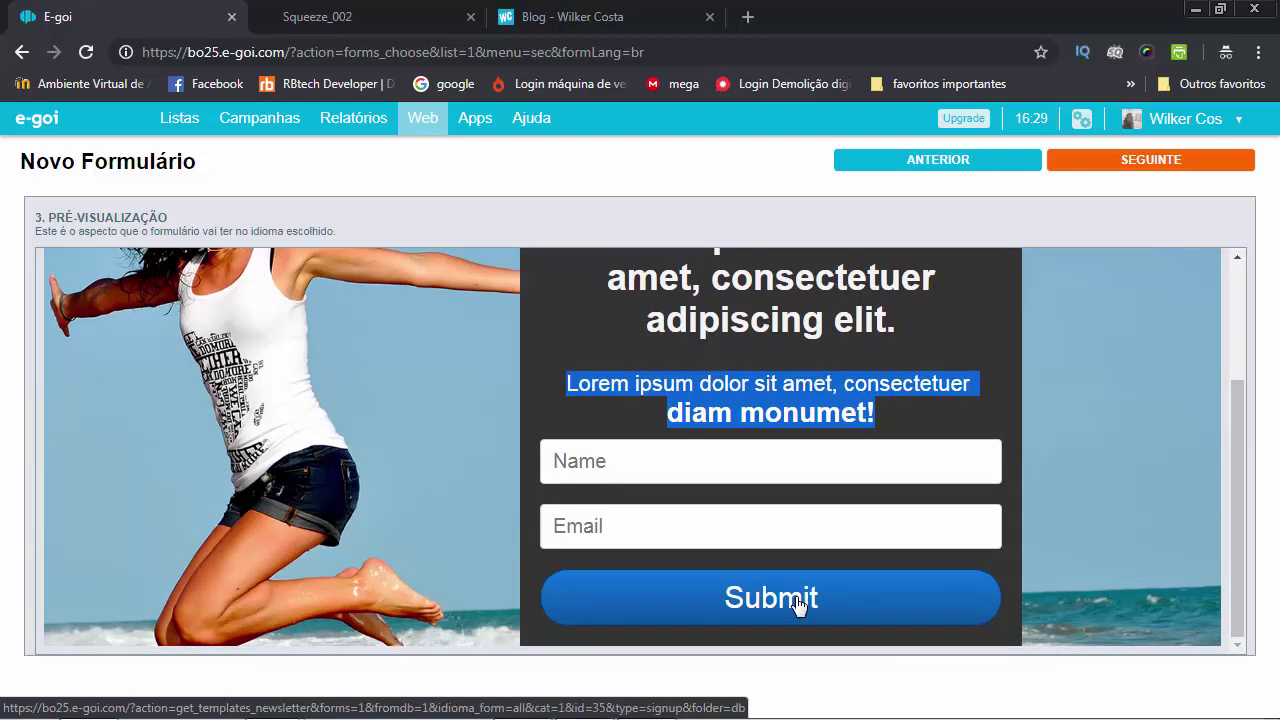
scroll(814, 571, up, 4)
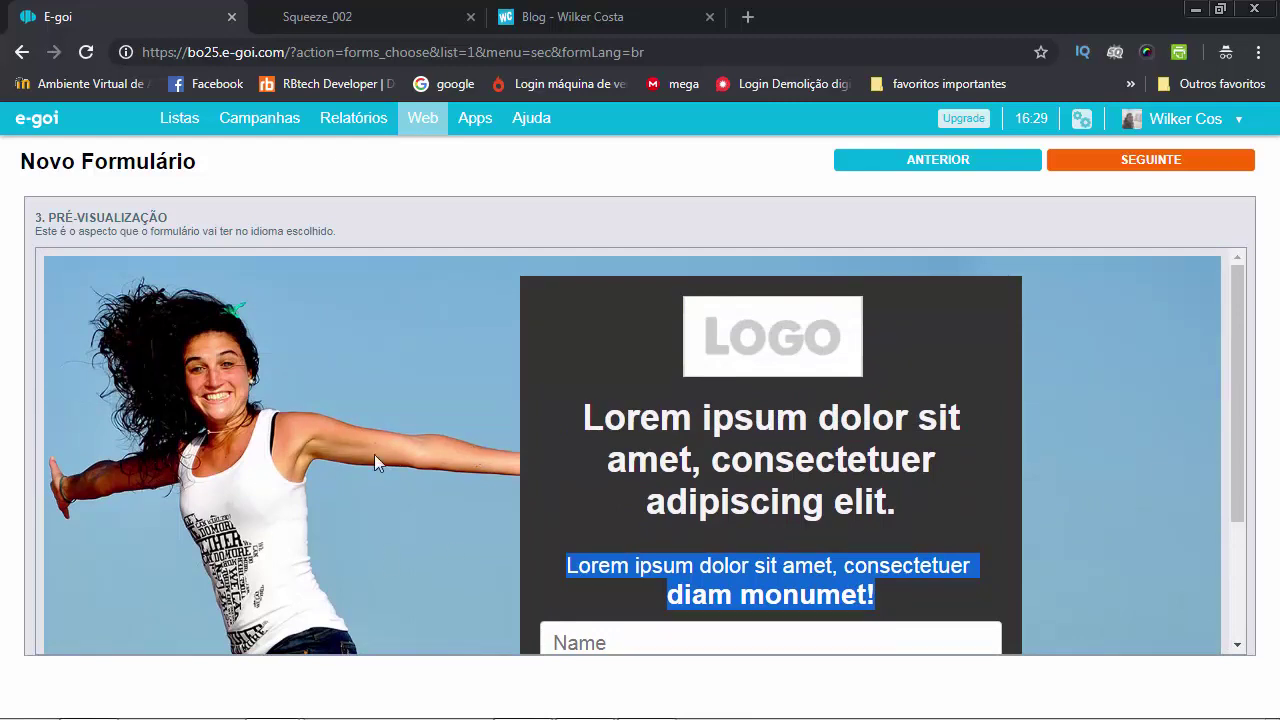
click(1121, 168)
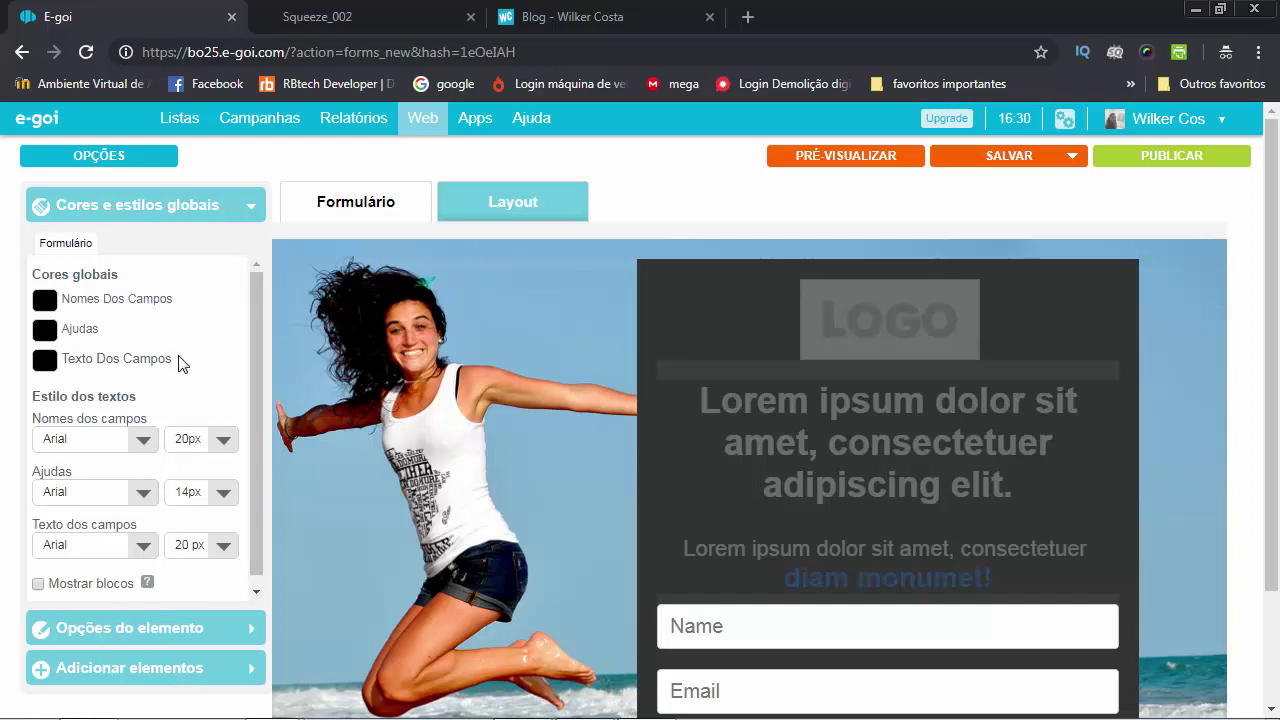
Step: Examine the form in the editor, from the logo and headline down to the input fields and Submit button
scroll(677, 487, down, 2)
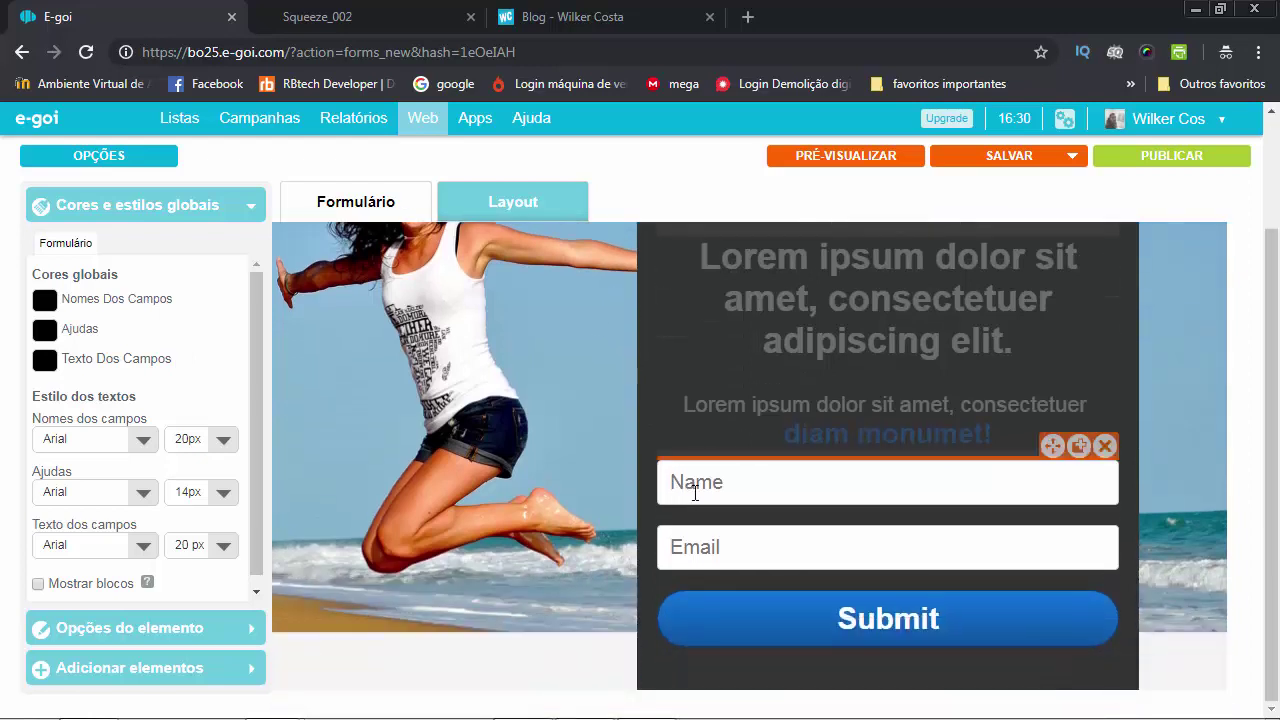
scroll(695, 492, up, 2)
scroll(695, 492, down, 2)
scroll(695, 492, up, 2)
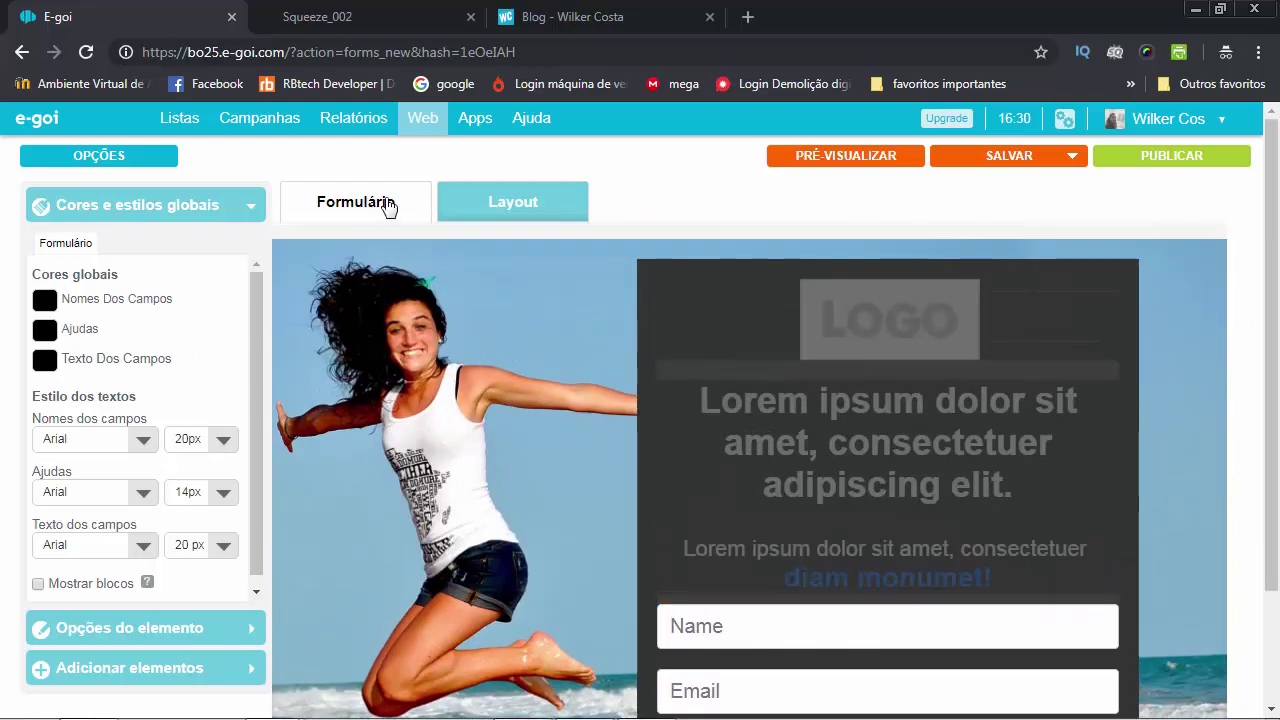
scroll(812, 498, down, 2)
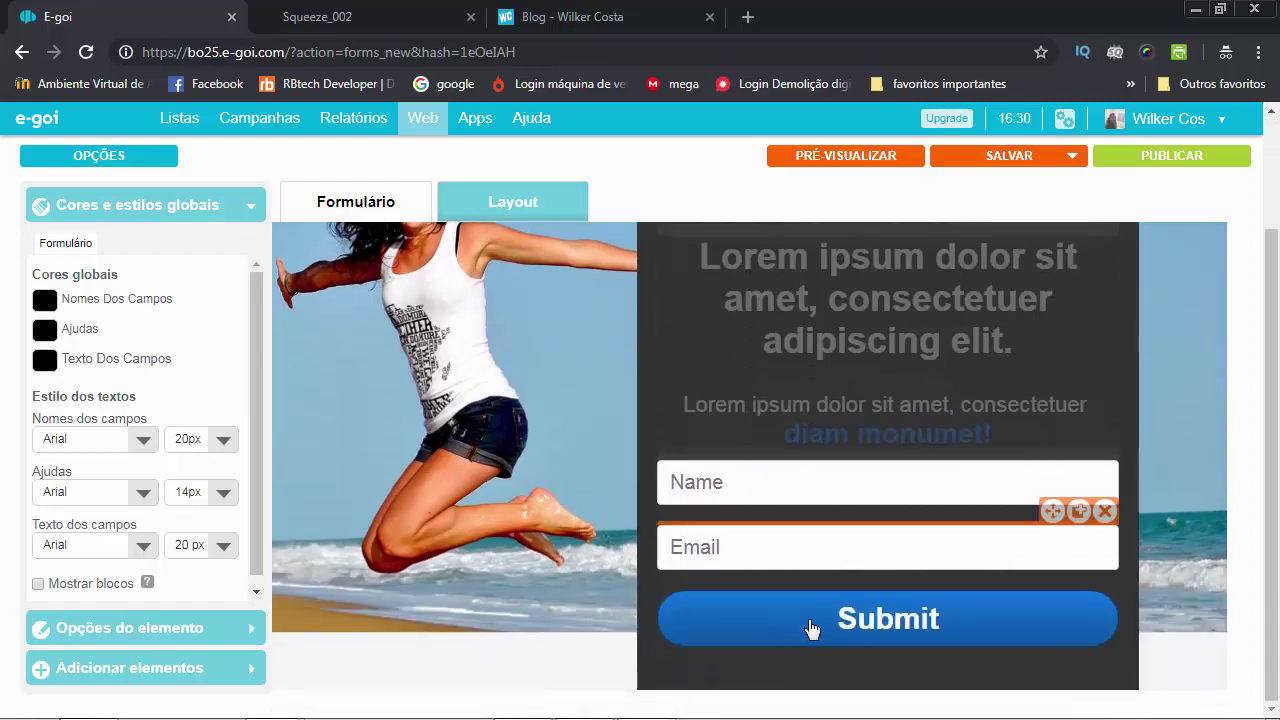
scroll(503, 456, up, 1)
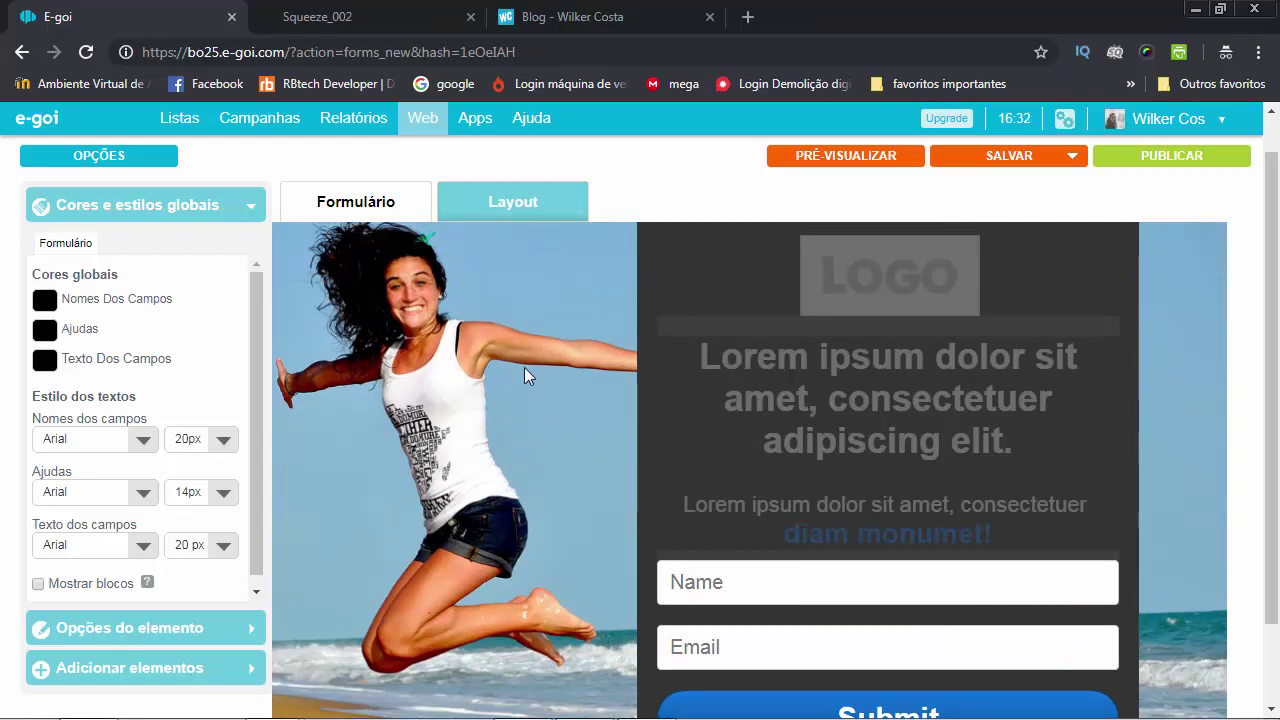
scroll(683, 427, down, 1)
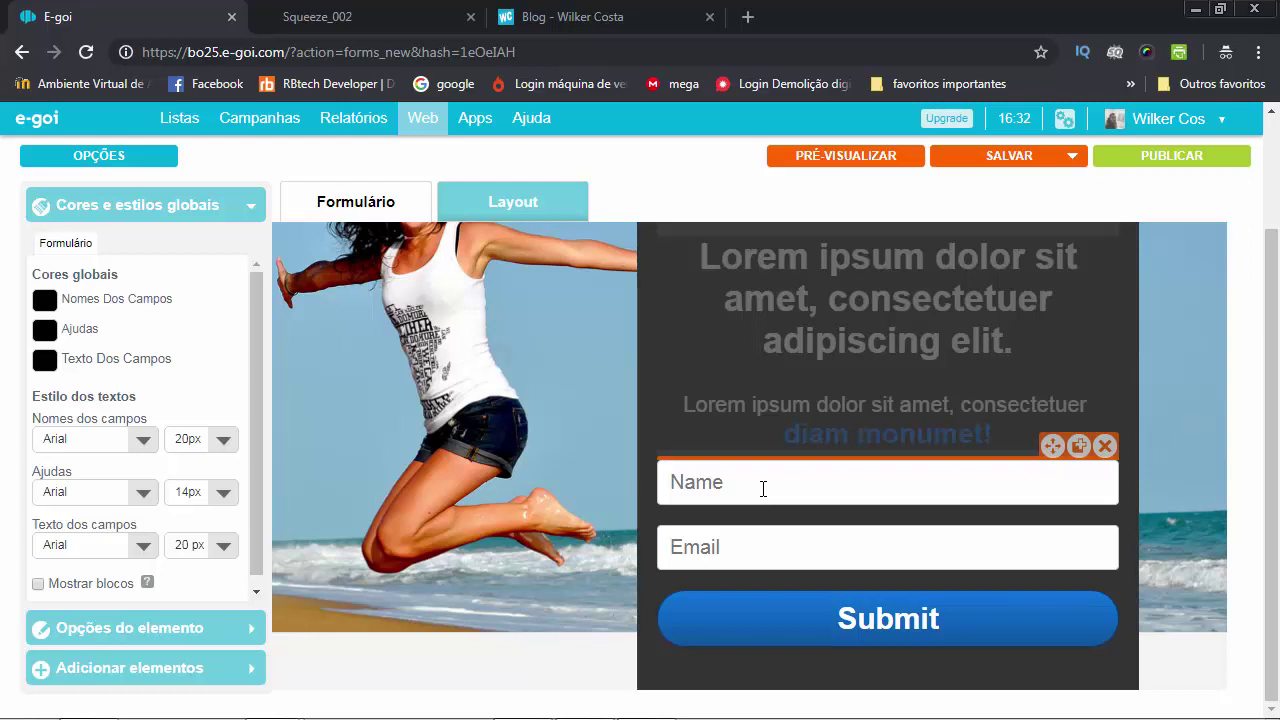
Step: Remove the Name field from the form and confirm the removal
click(843, 557)
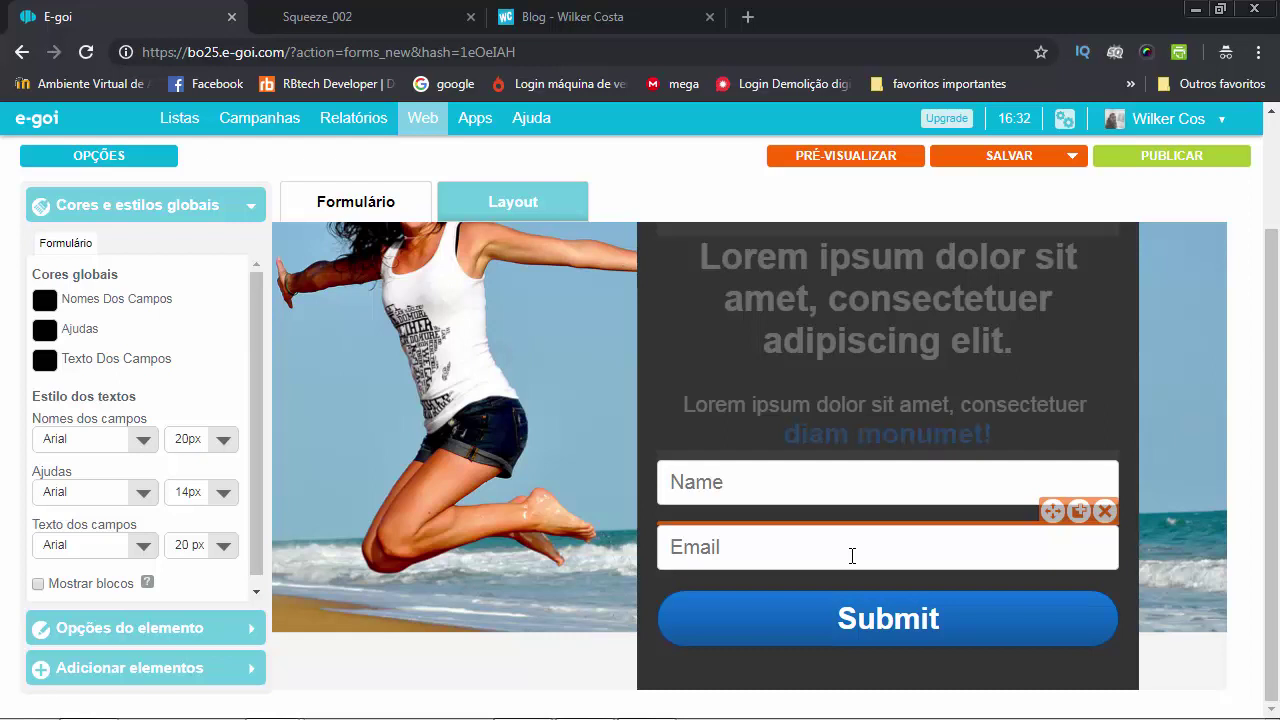
click(851, 495)
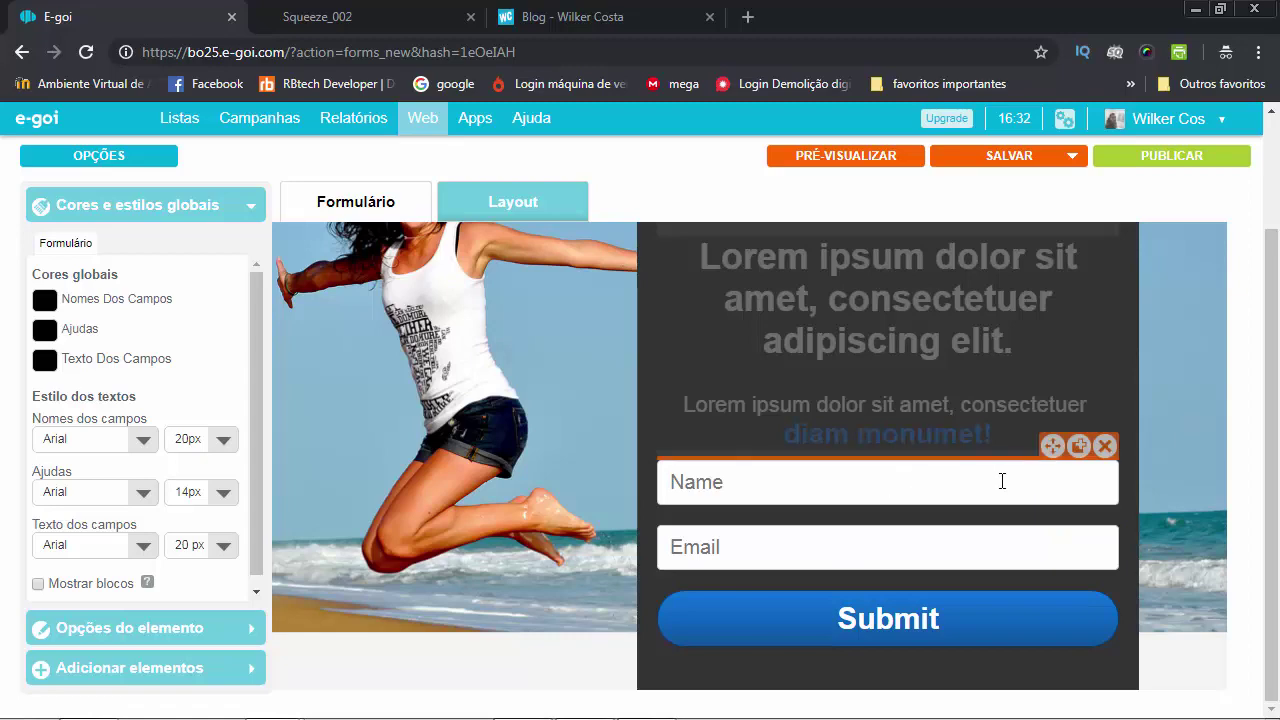
click(1106, 457)
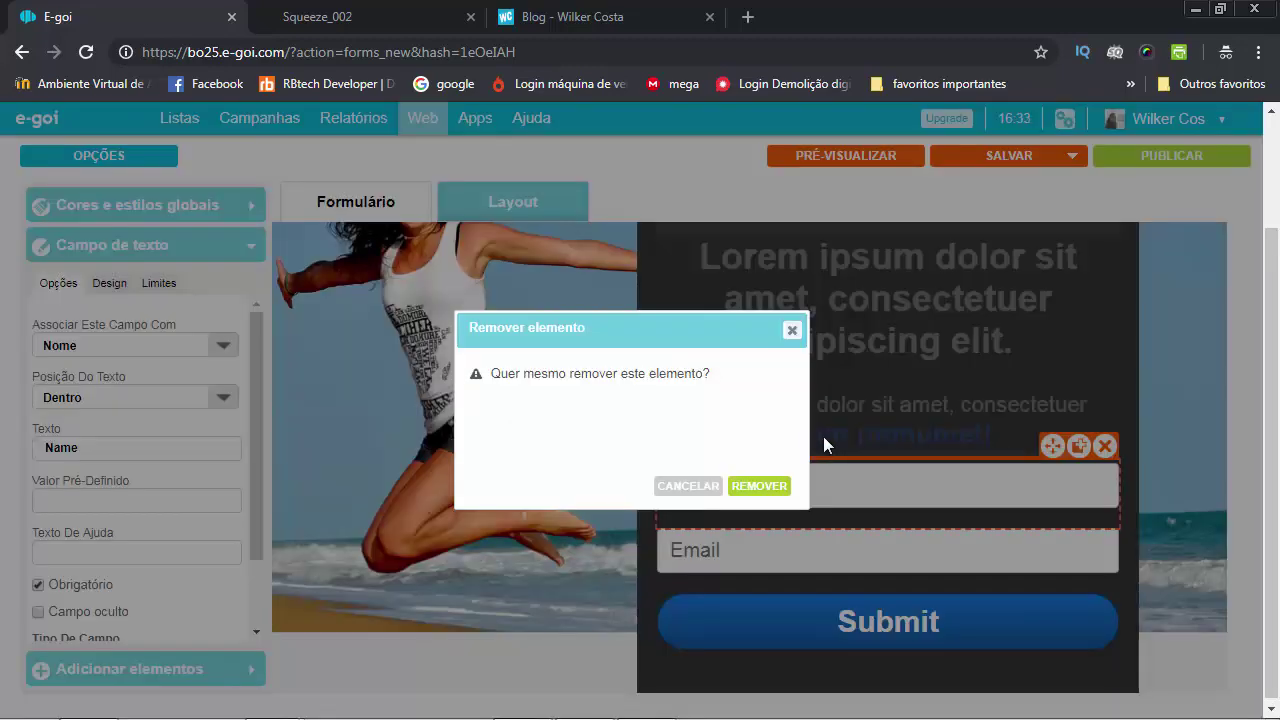
click(784, 486)
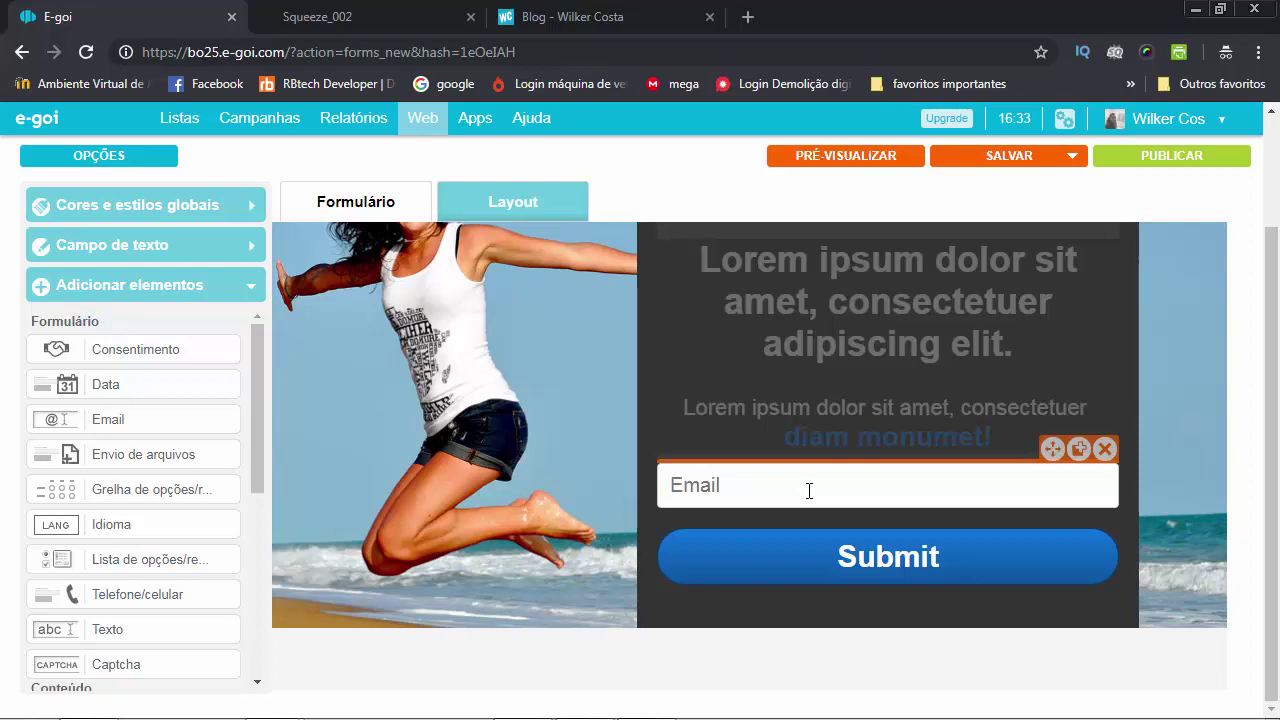
Step: Open the Email field's options and associate the field with Email
click(809, 490)
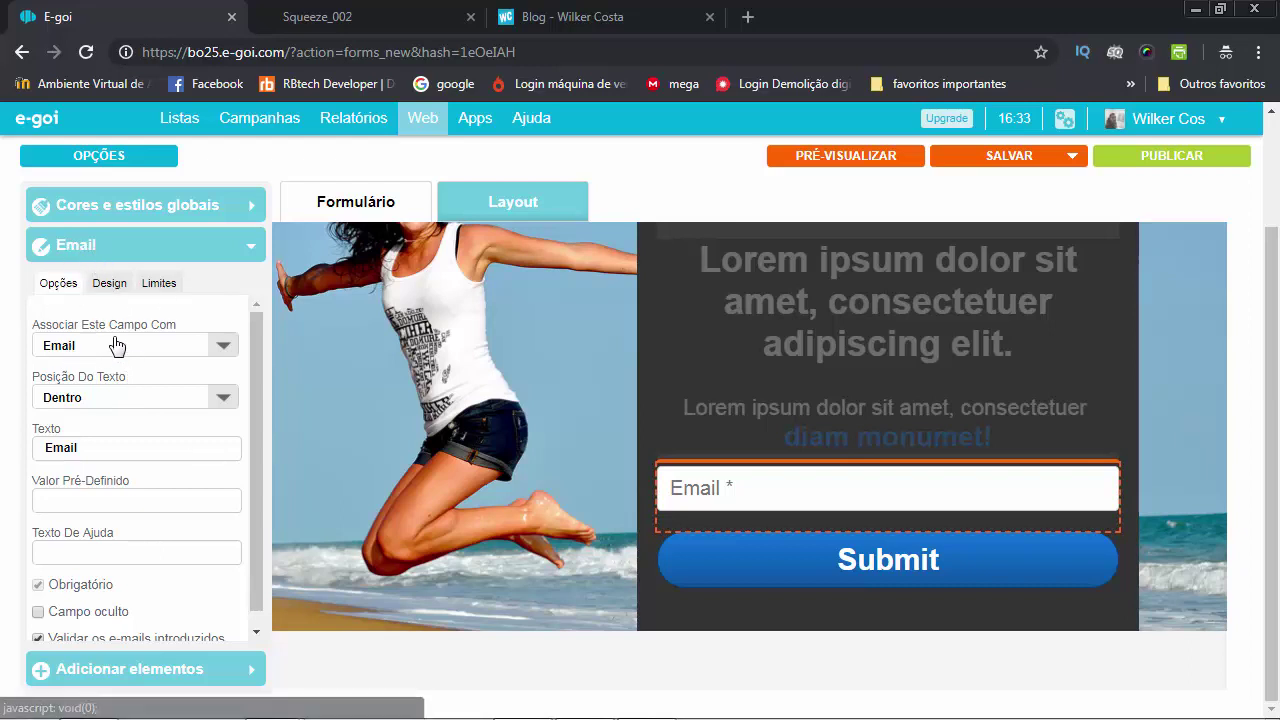
click(210, 347)
click(110, 379)
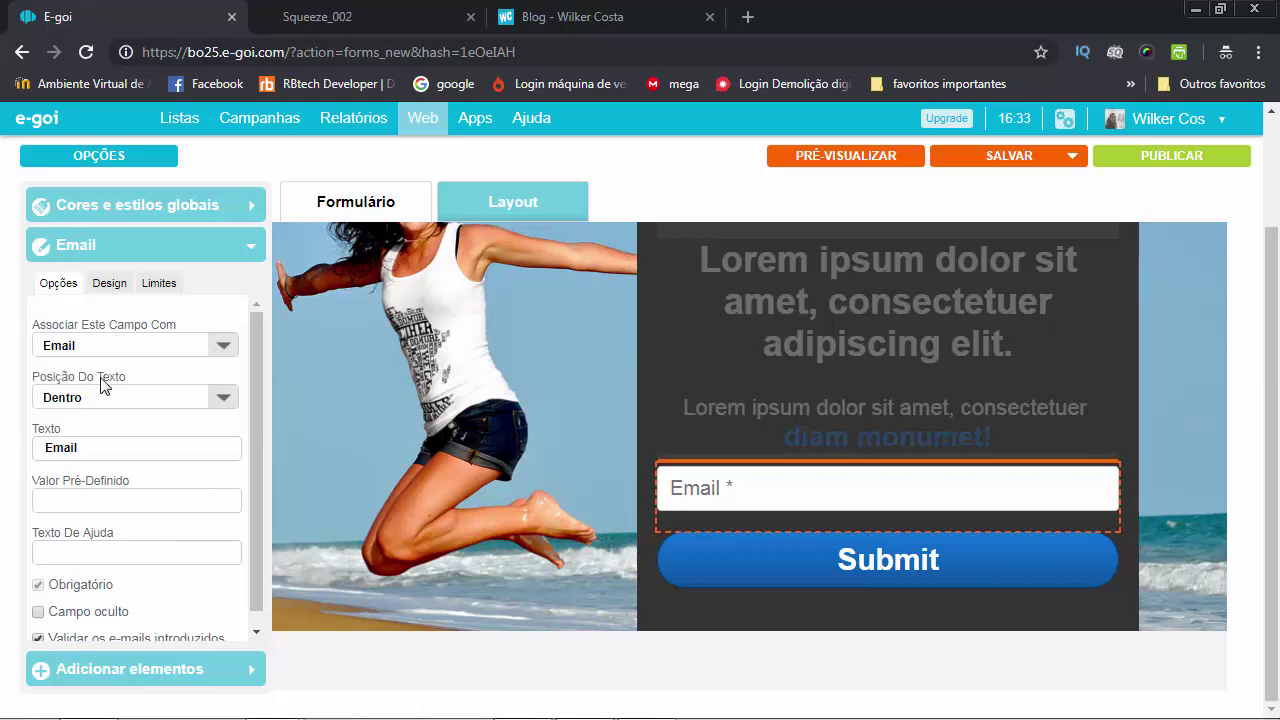
Step: Try the Email field's text position as Ao lado, No topo à esquerda and No topo à direita, and return it to Dentro
click(157, 408)
click(97, 474)
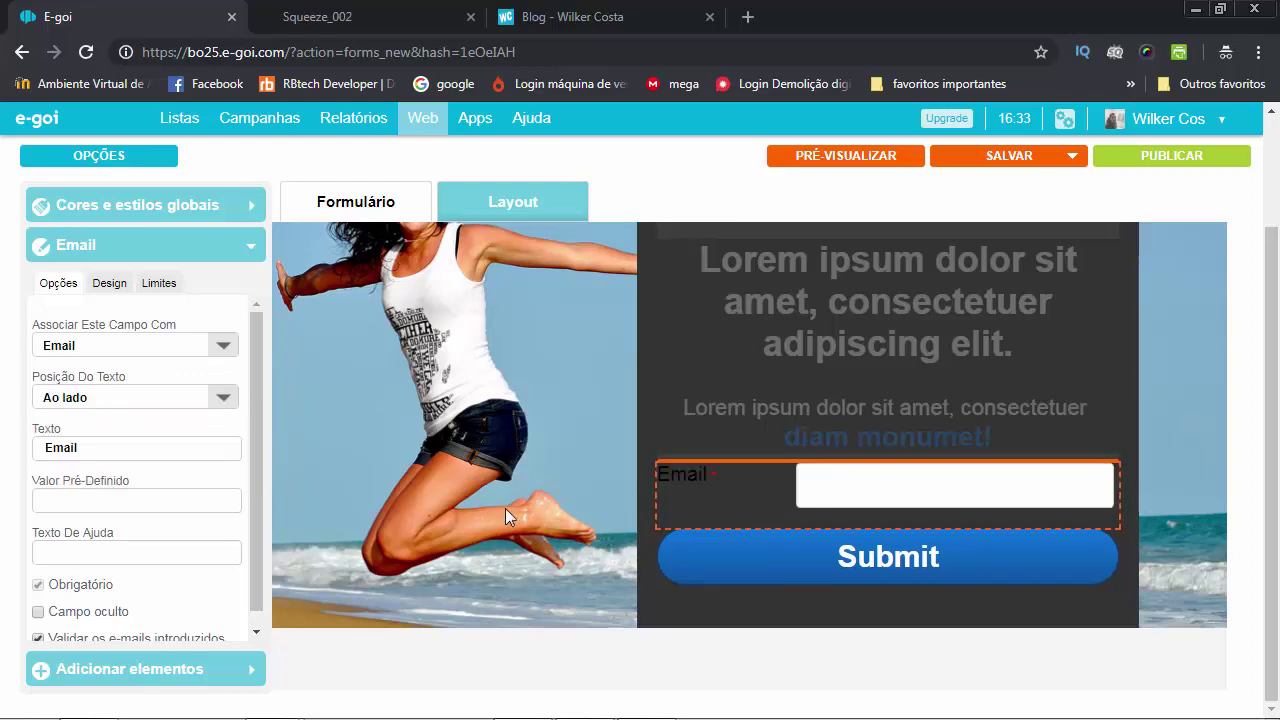
click(122, 404)
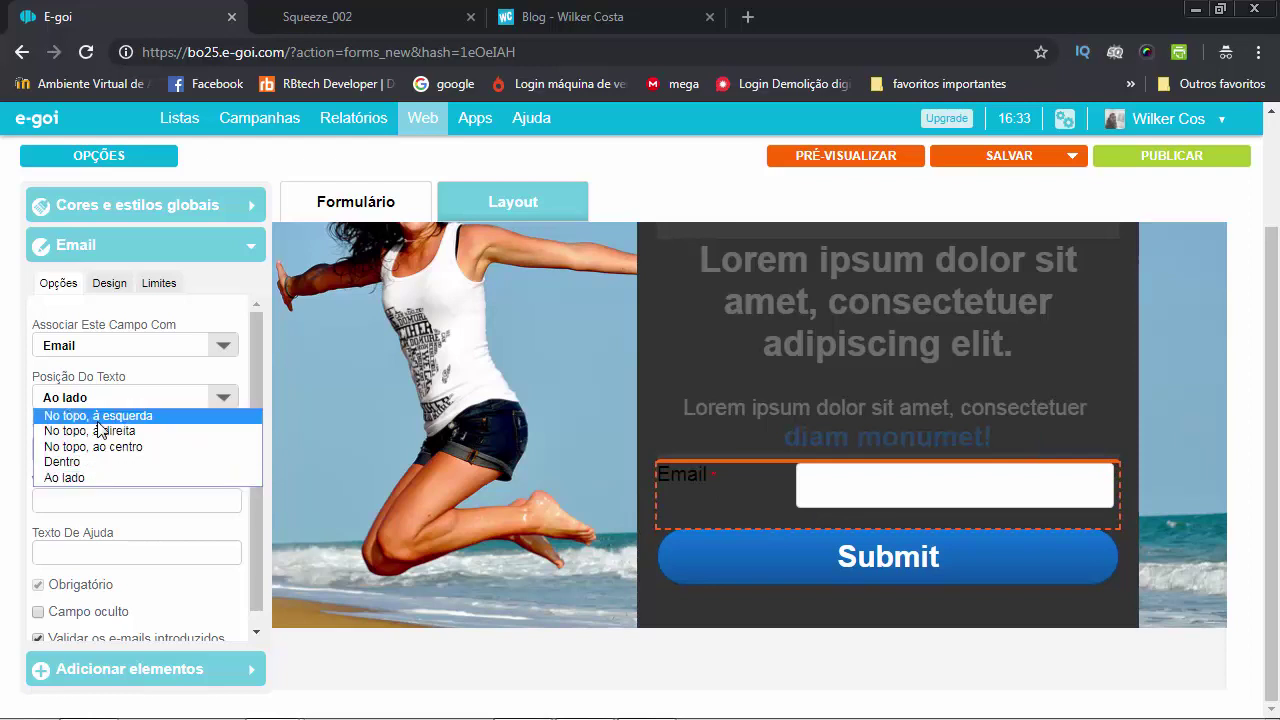
click(100, 416)
click(105, 401)
click(100, 431)
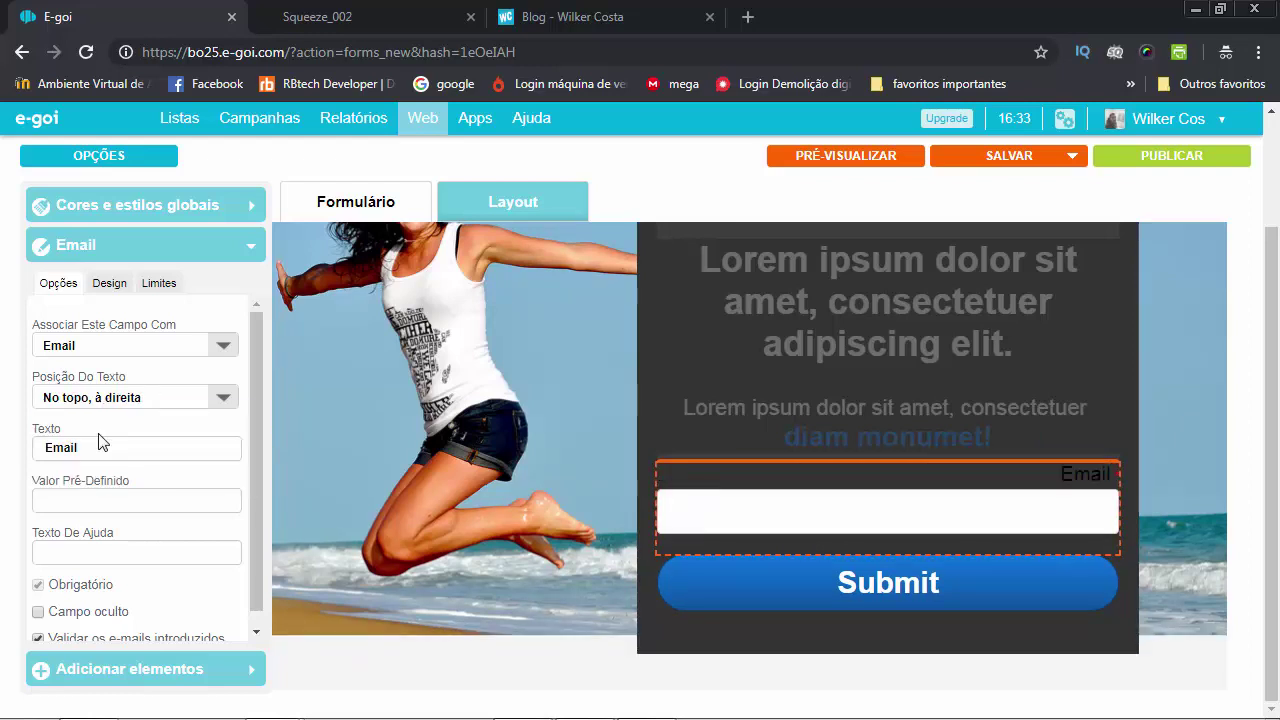
click(105, 402)
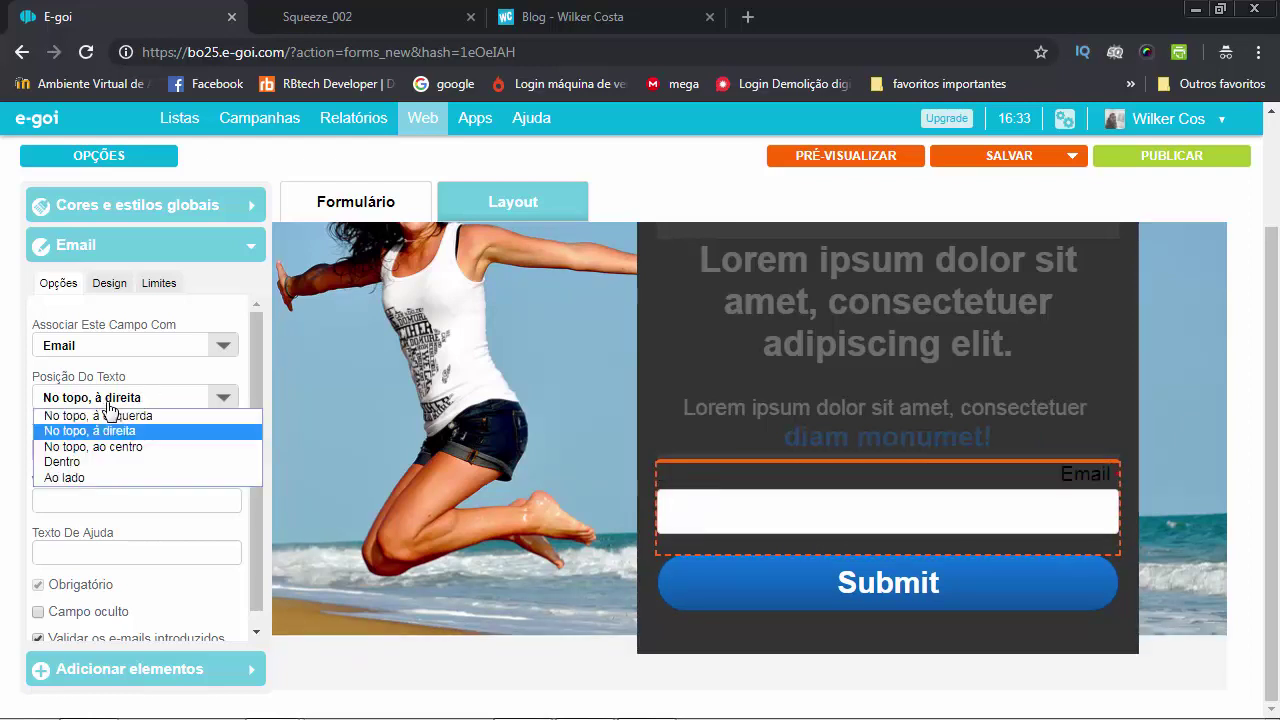
click(99, 463)
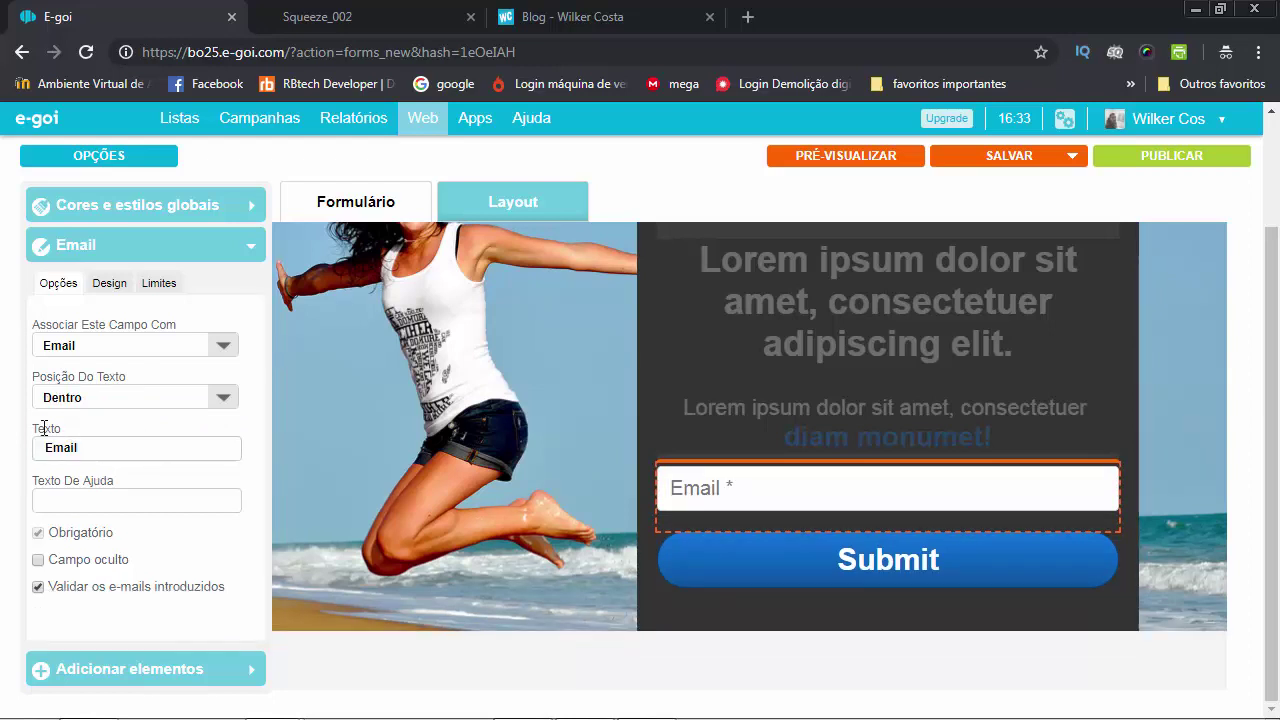
Step: Set the Email field's text to "Informe Seu Melhor E-mail Aqui..."
drag(102, 451, 54, 452)
text(Informe seu )
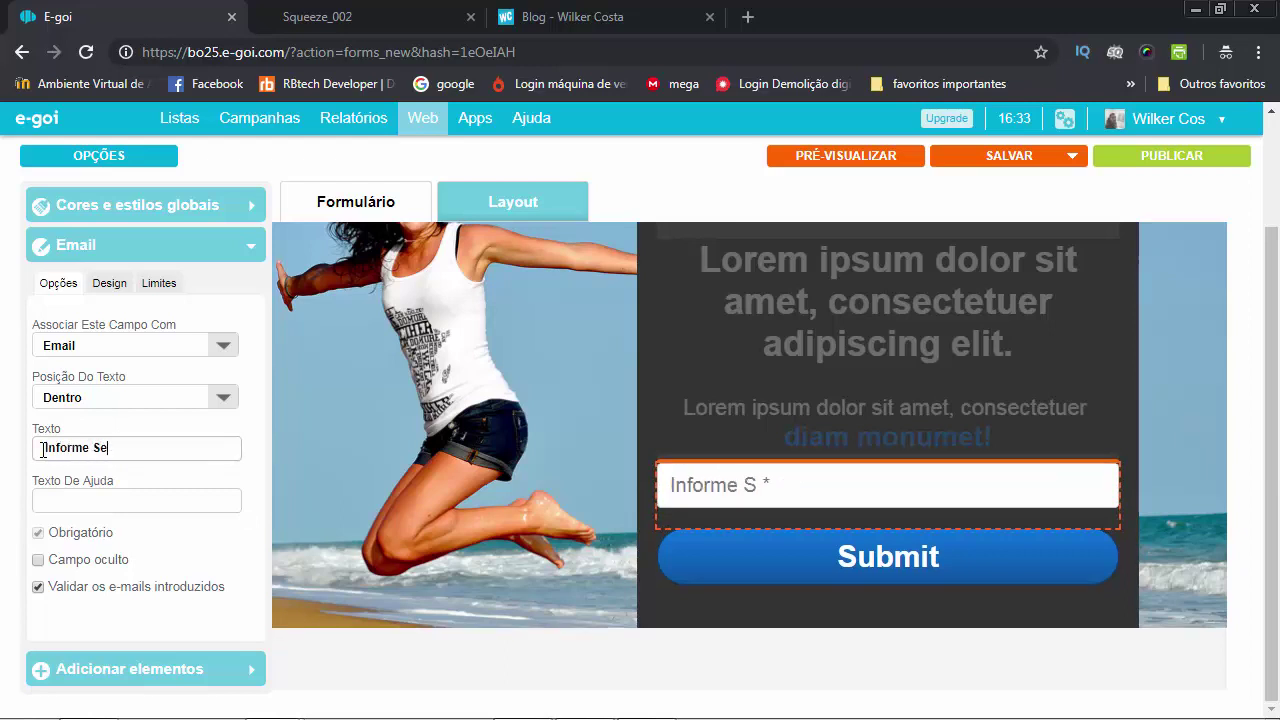
text(u Melhor E-m)
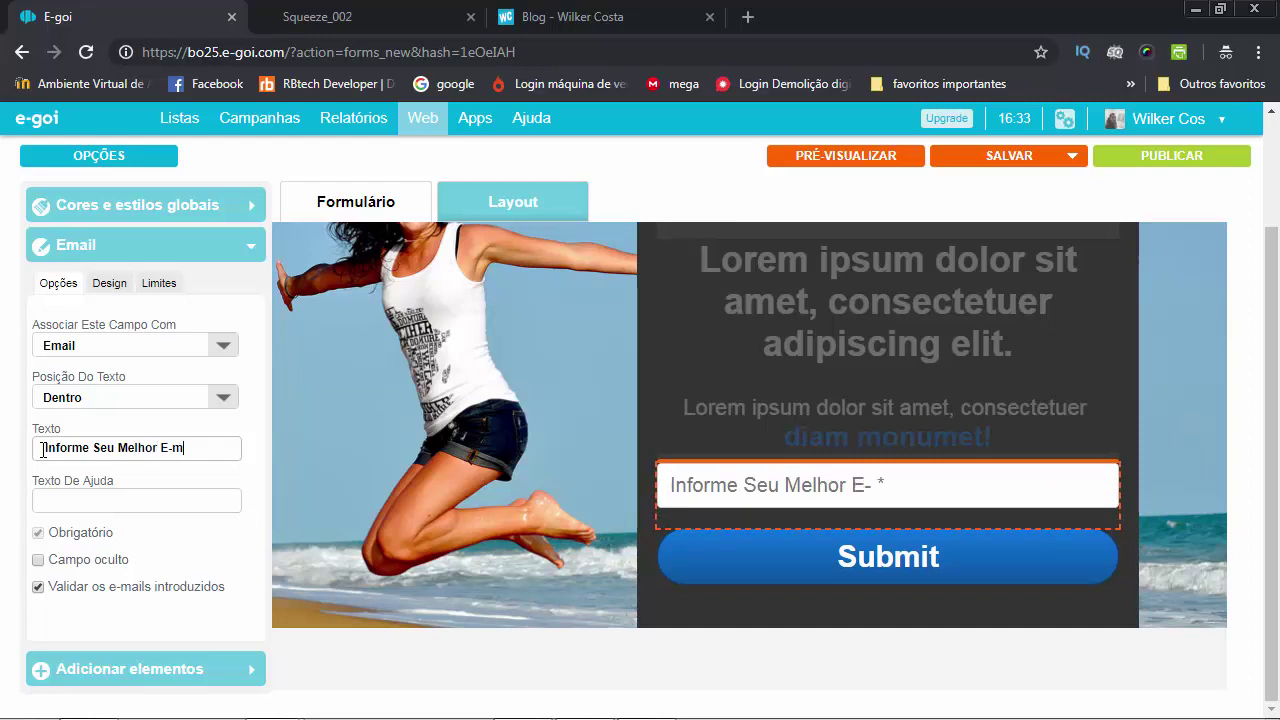
text(ail Aqui...)
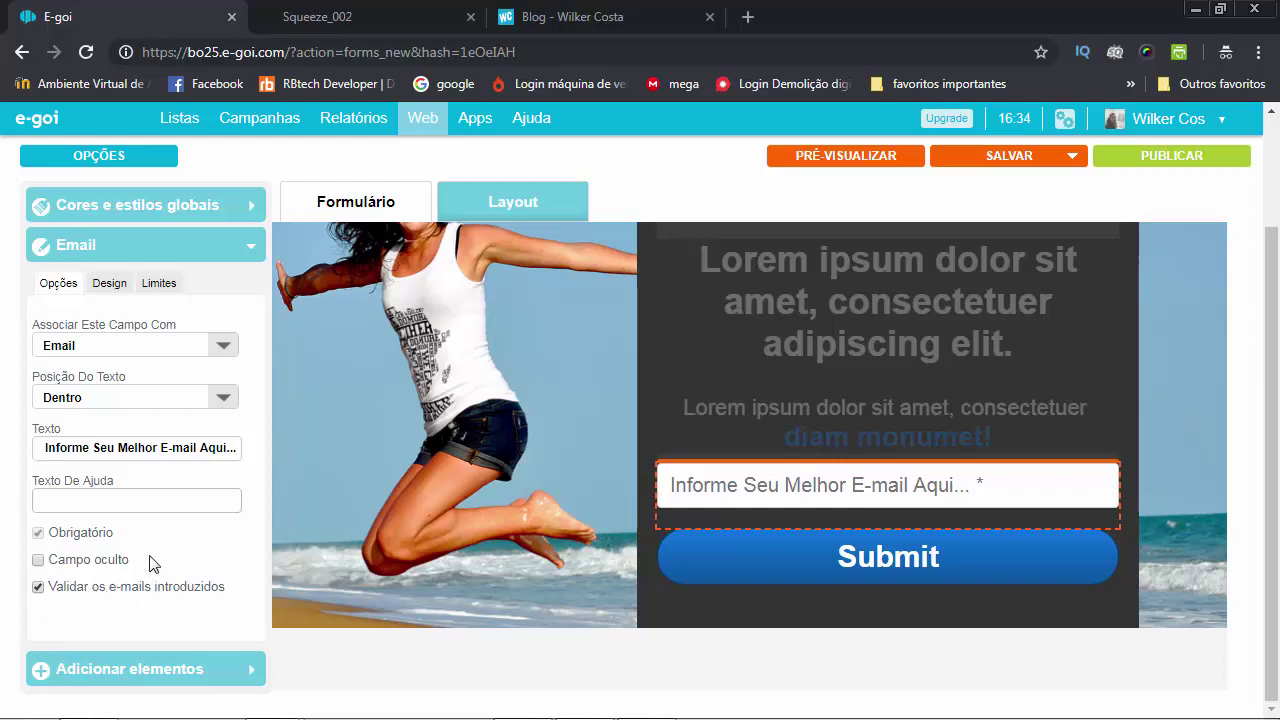
Step: Try a black background colour on the Email field and reset it to no colour
click(120, 289)
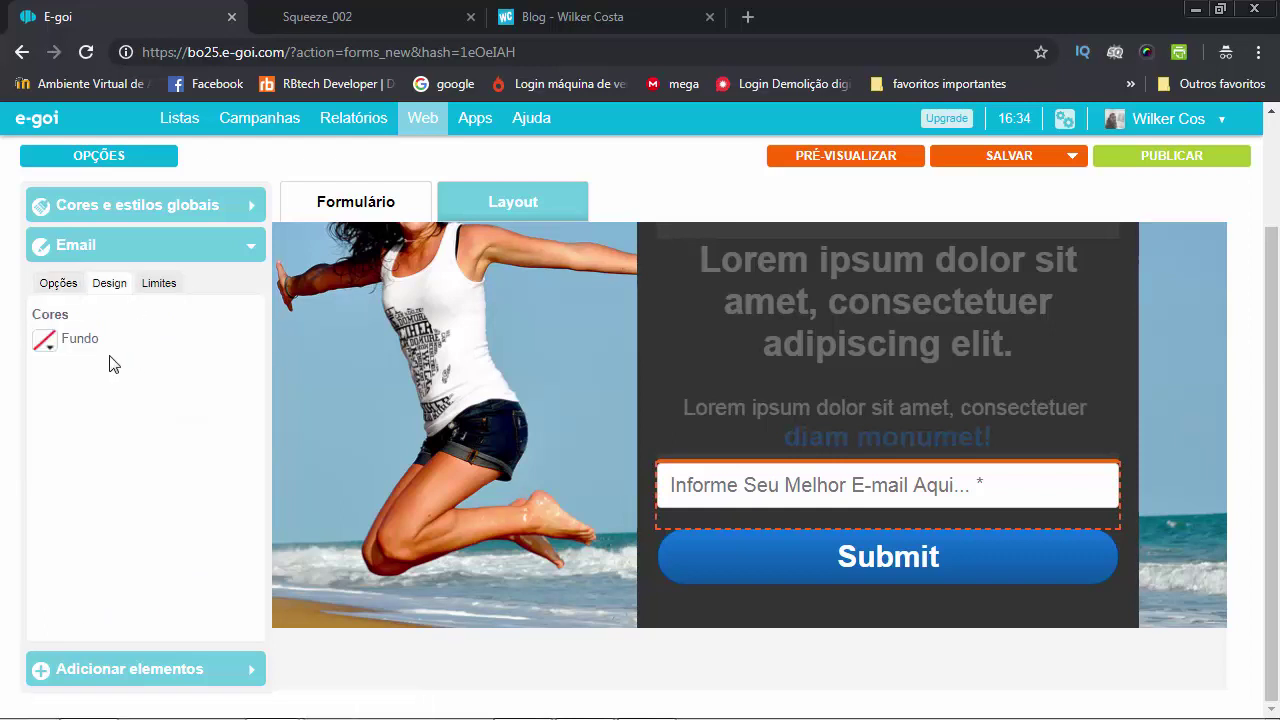
click(44, 341)
click(87, 384)
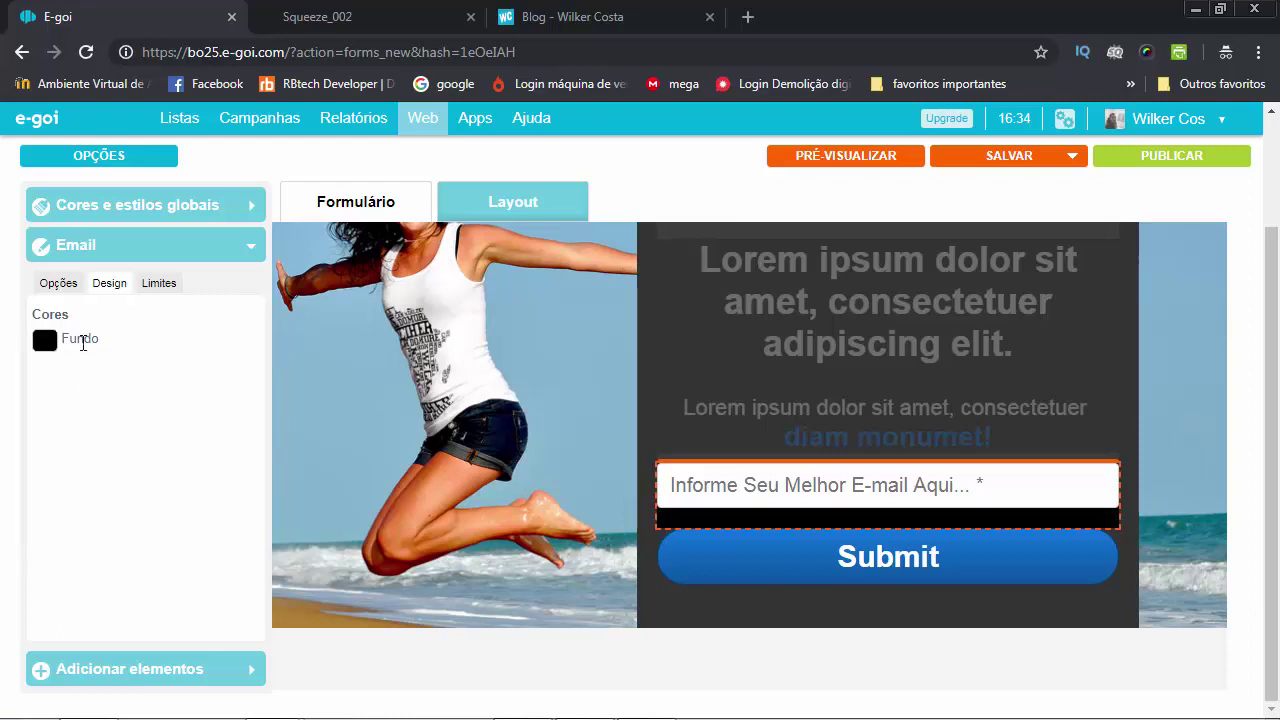
click(44, 341)
click(49, 388)
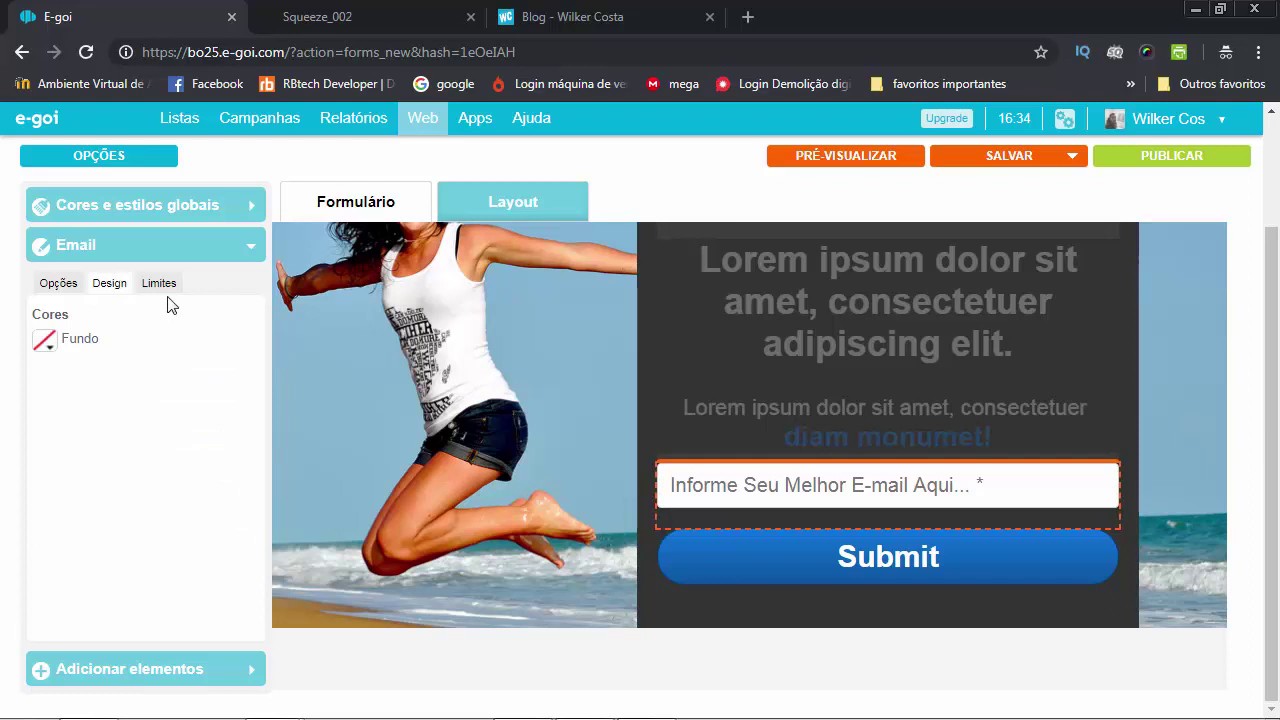
Step: Look at the Email field's margin and padding settings and return to its general options
click(162, 287)
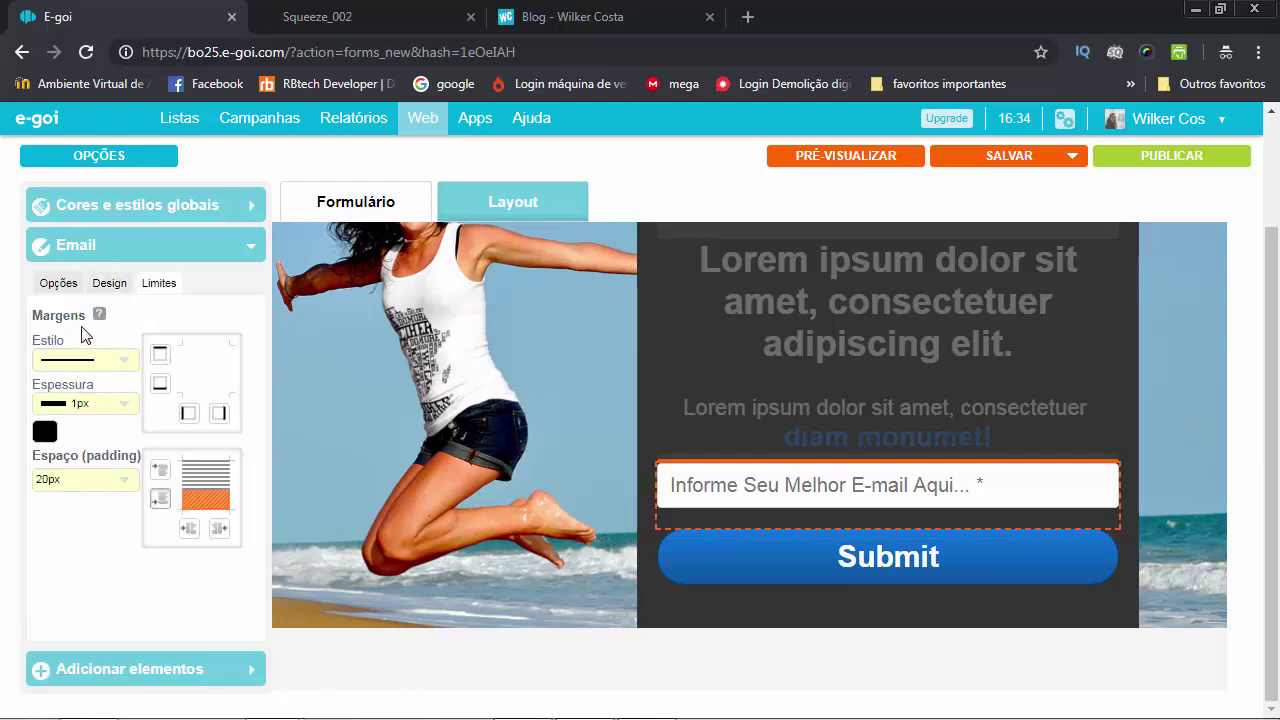
click(58, 284)
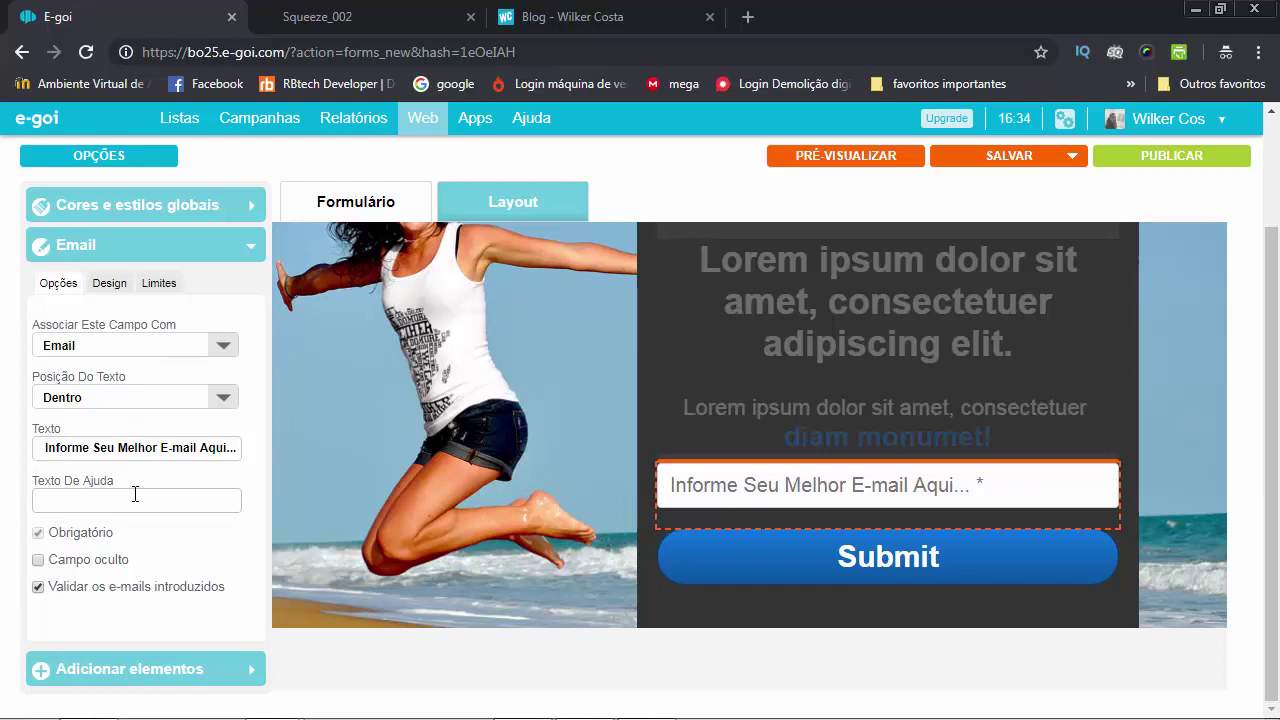
mouse_move(797, 486)
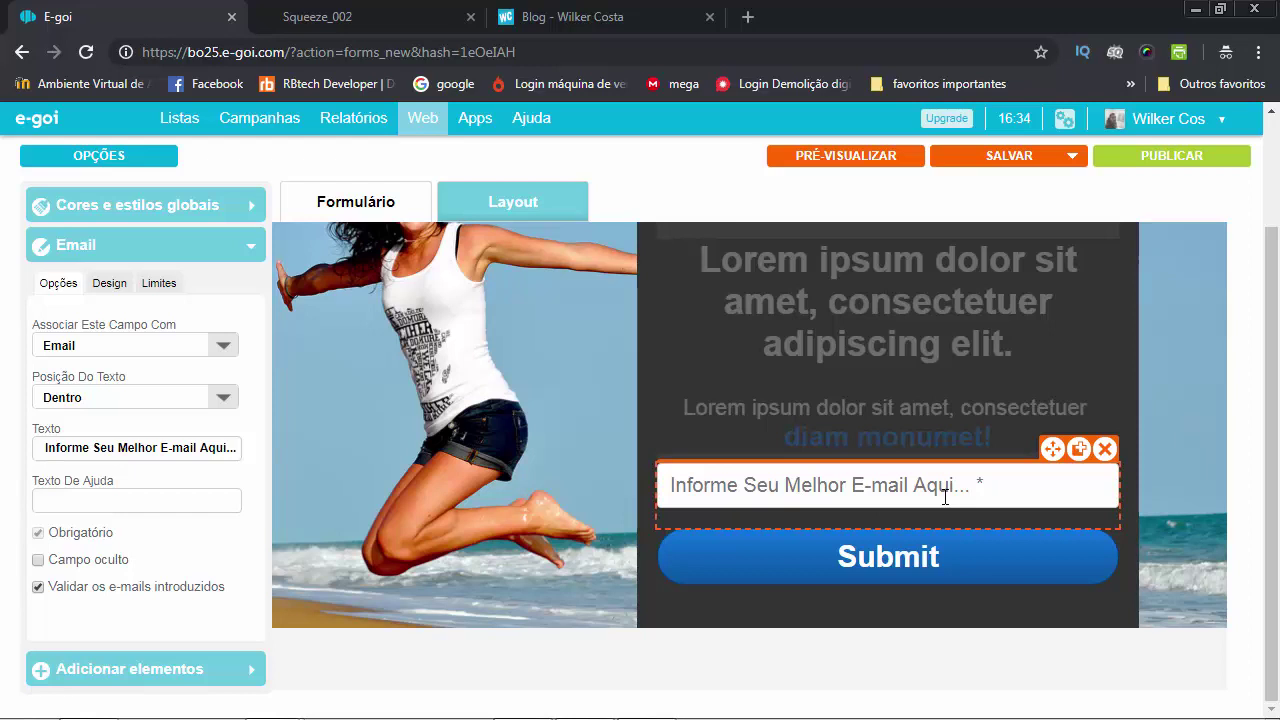
Step: Set the submit button's text to "Quero Receber!"
click(876, 578)
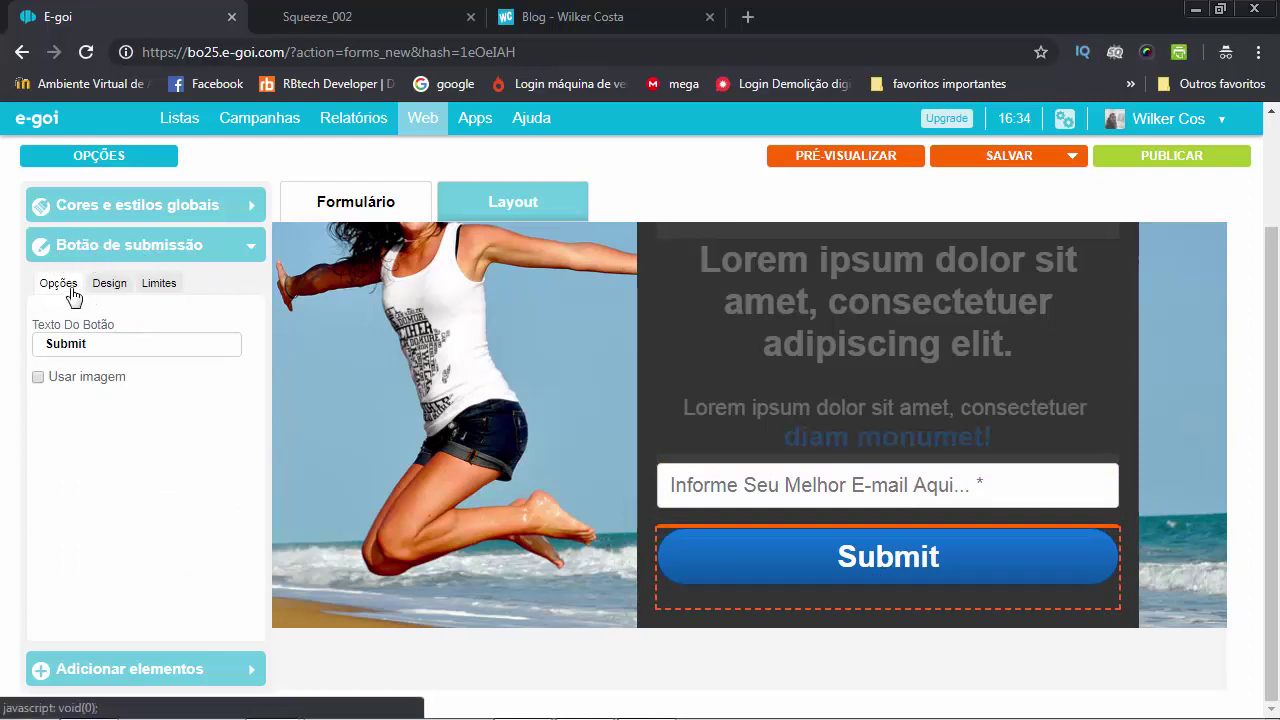
click(108, 290)
click(161, 289)
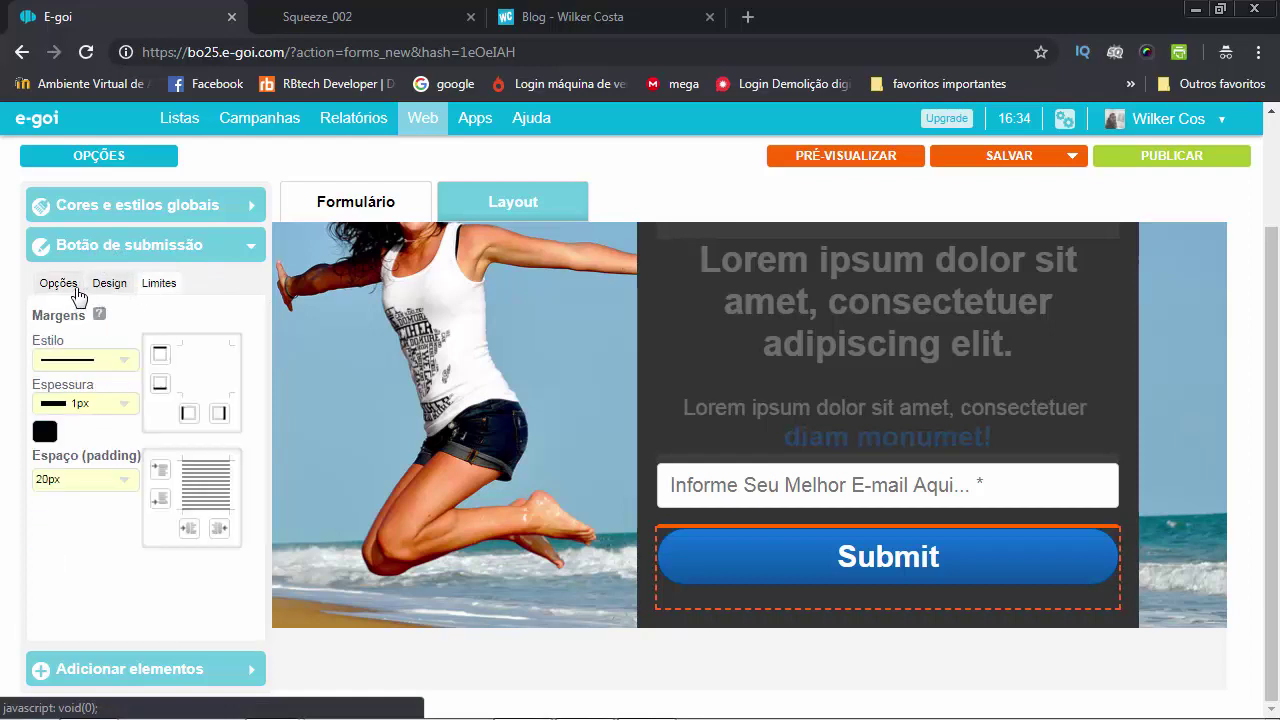
click(78, 294)
drag(95, 343, 30, 348)
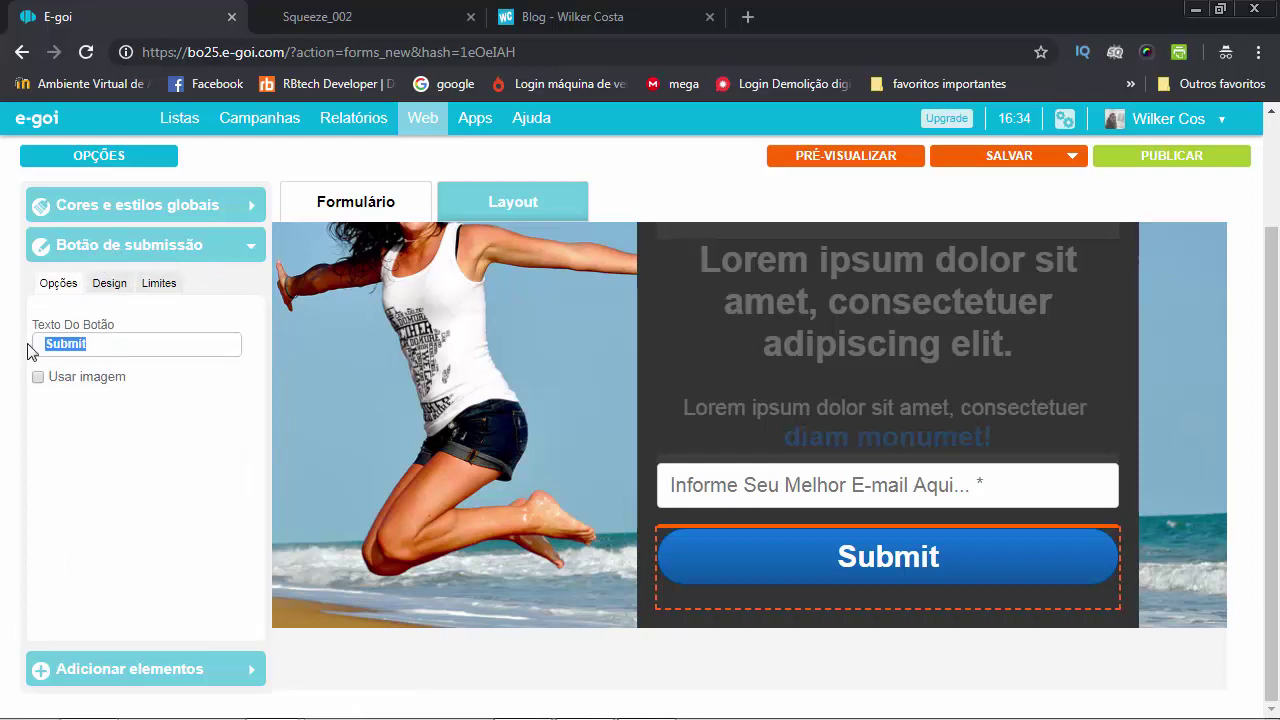
text(Quero R)
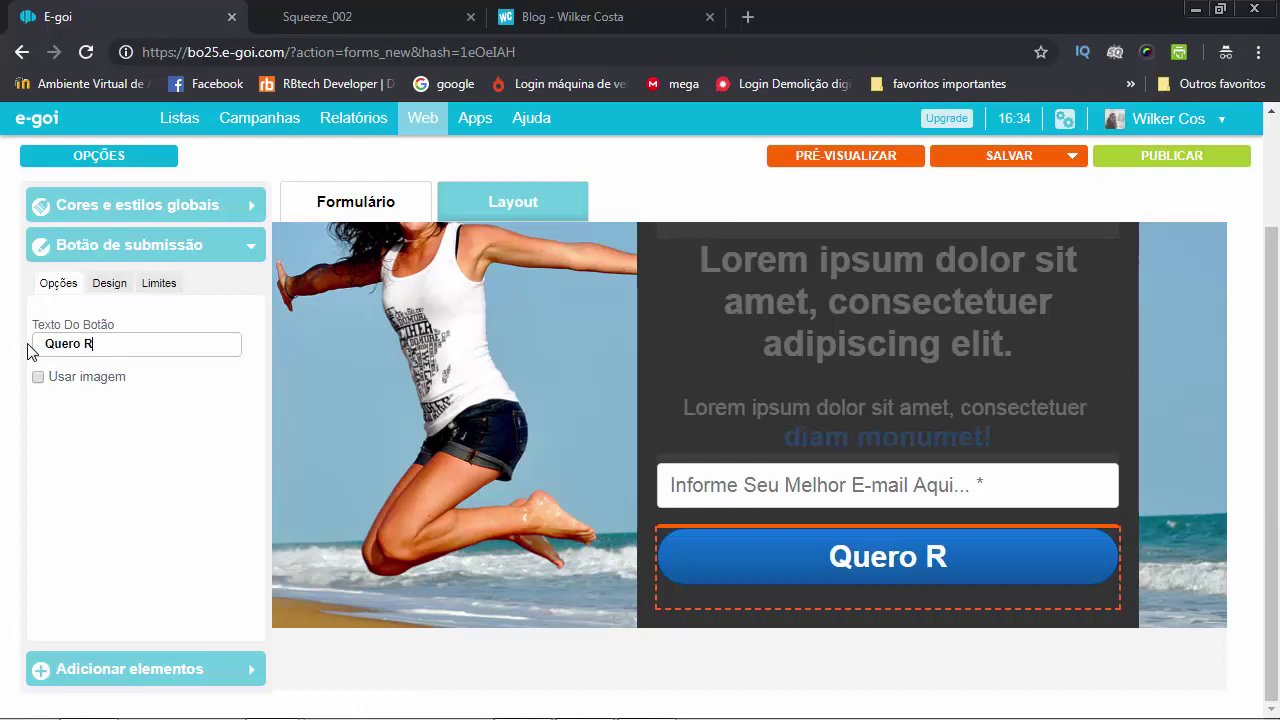
text(eceber!)
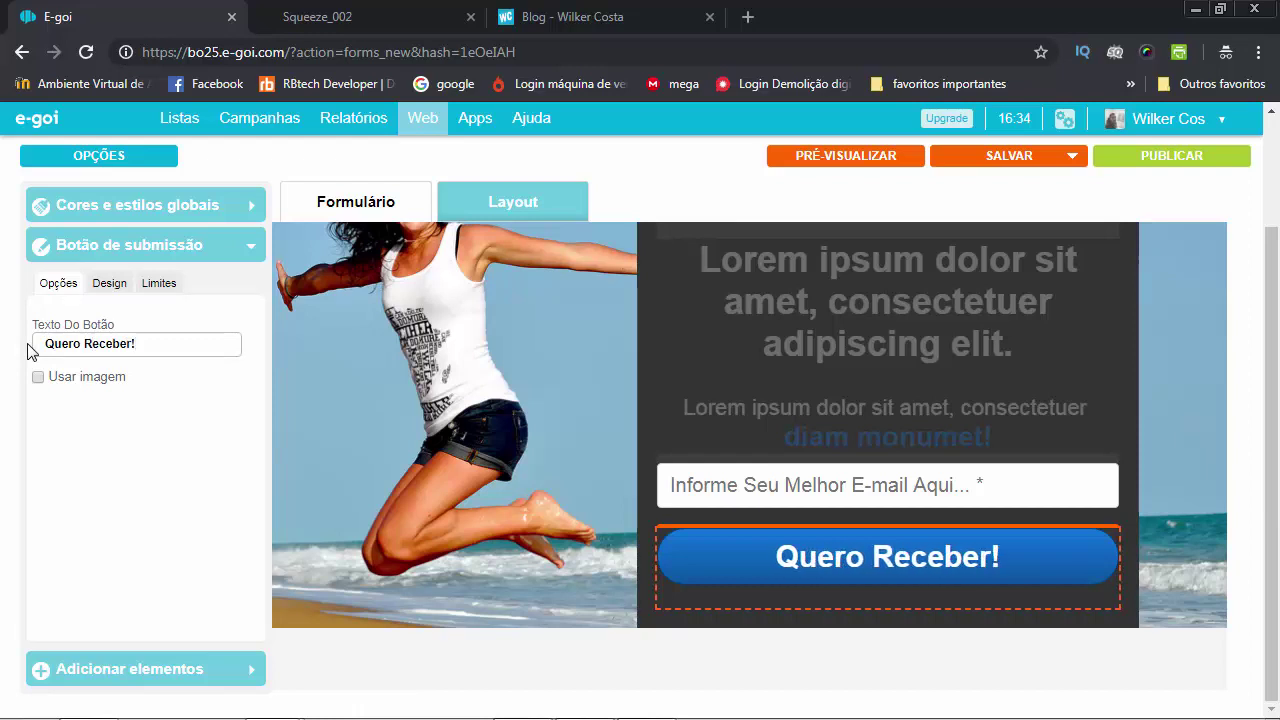
Step: Examine the submit button's design settings for colours, gradient, corners, font and size, and return to its general options
click(111, 288)
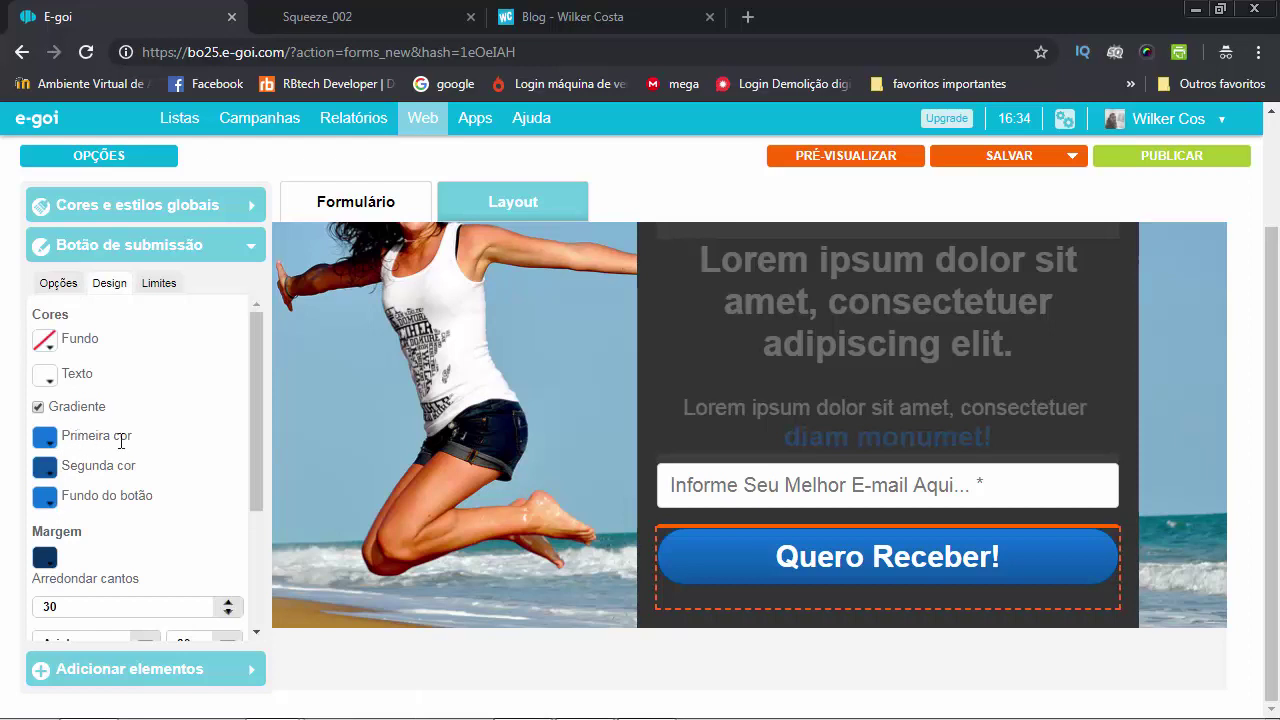
scroll(140, 510, down, 1)
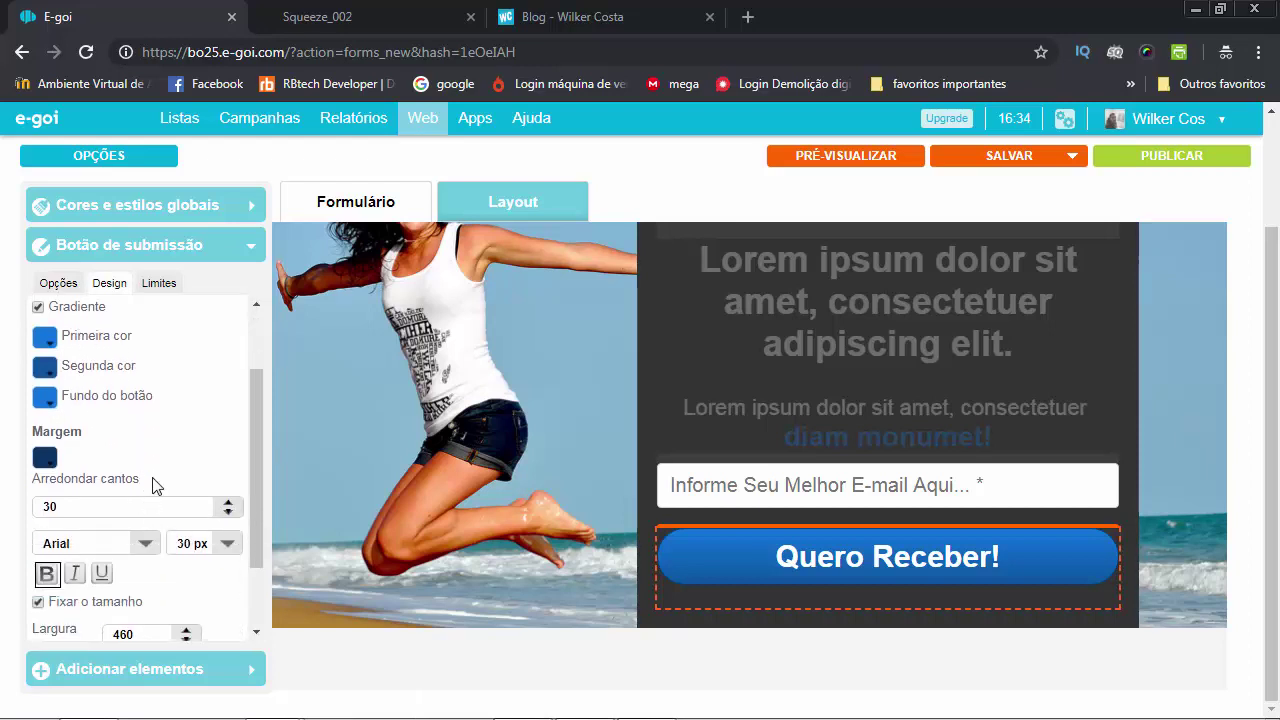
scroll(153, 485, down, 1)
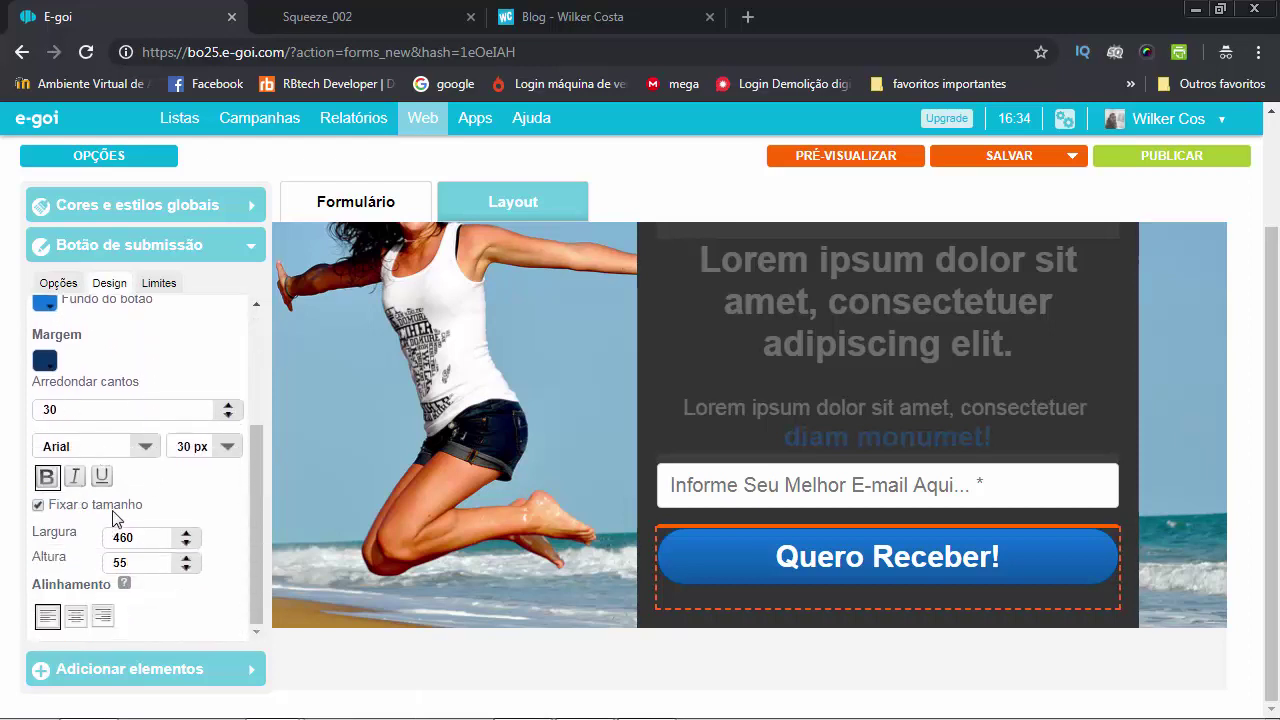
scroll(88, 470, up, 2)
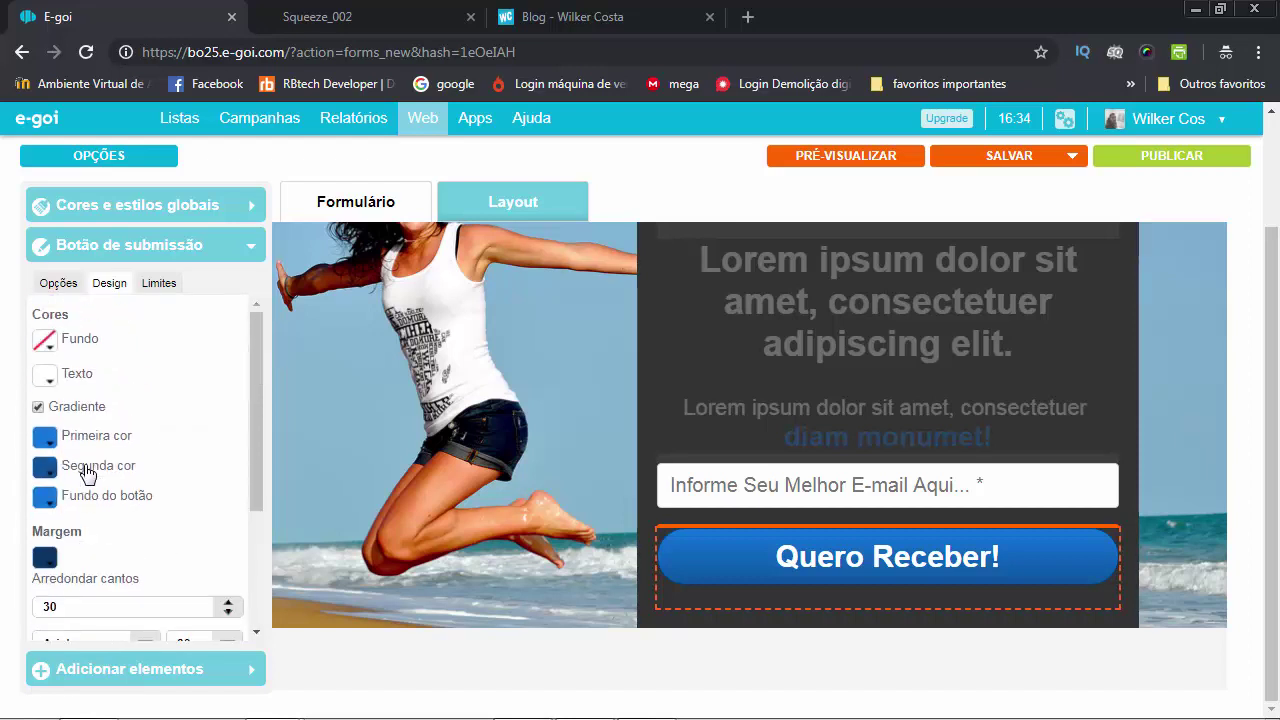
scroll(123, 458, down, 2)
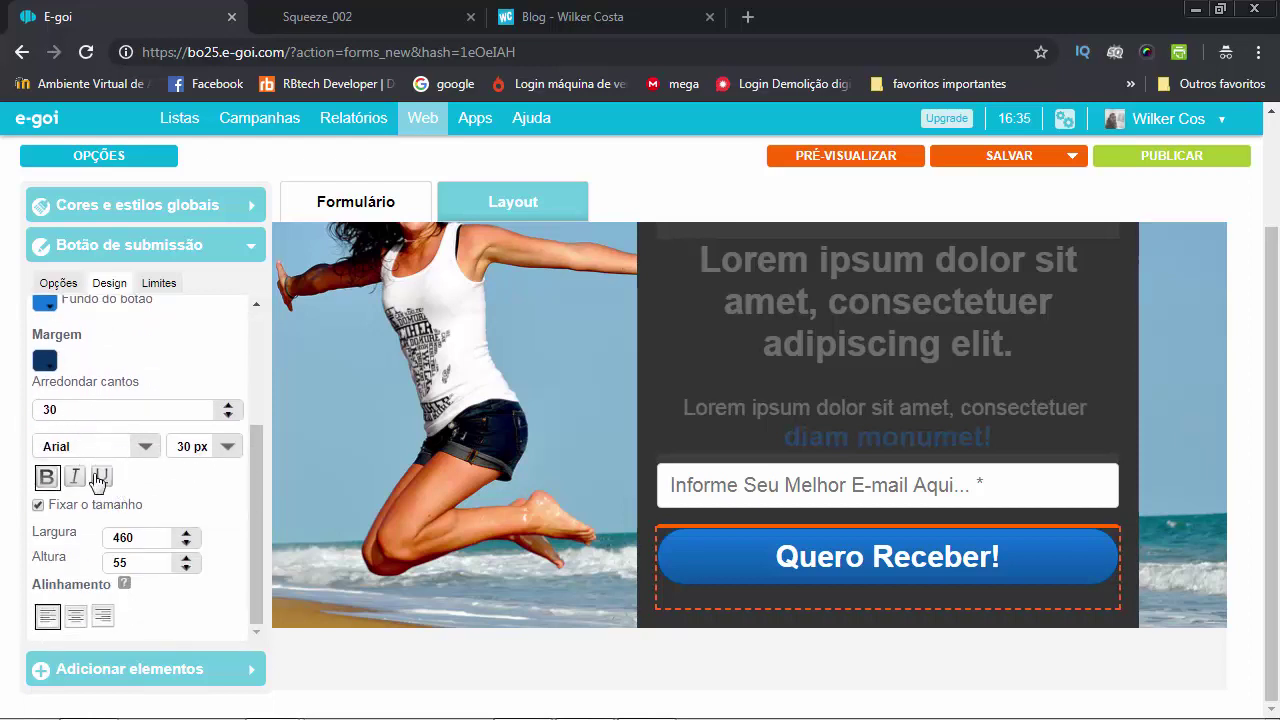
scroll(102, 492, up, 1)
scroll(102, 492, up, 3)
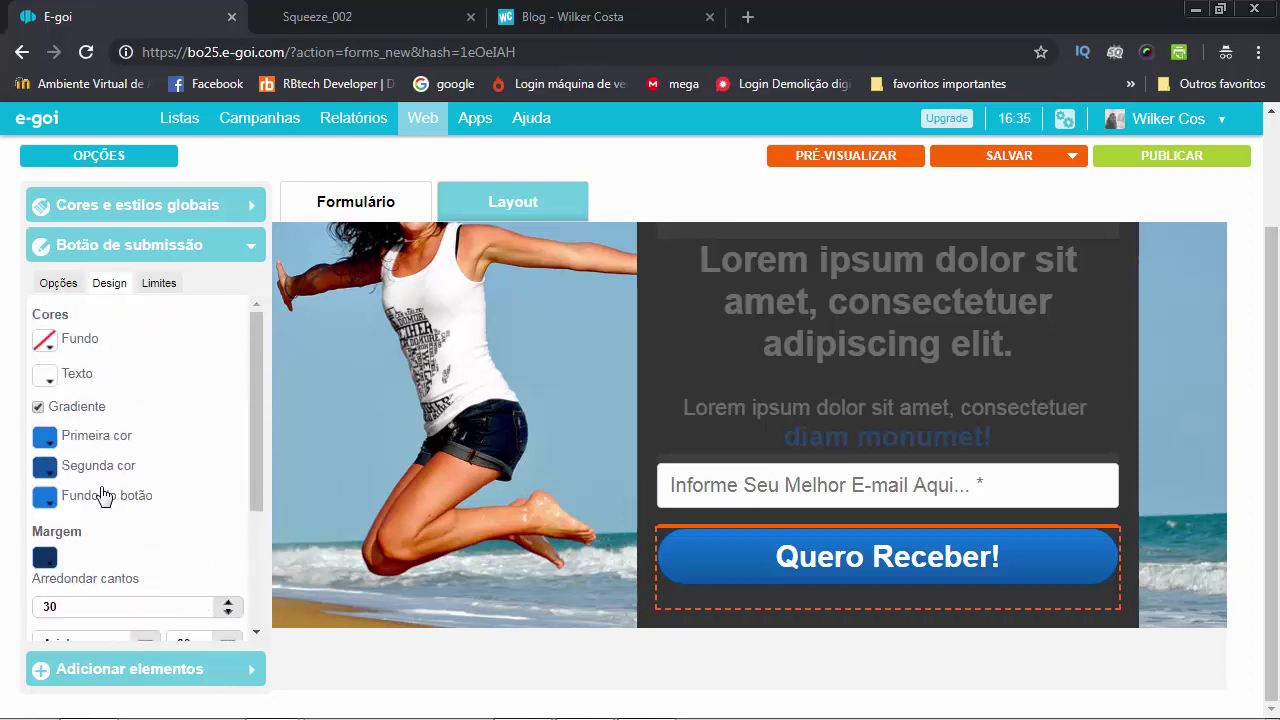
click(58, 283)
mouse_move(804, 508)
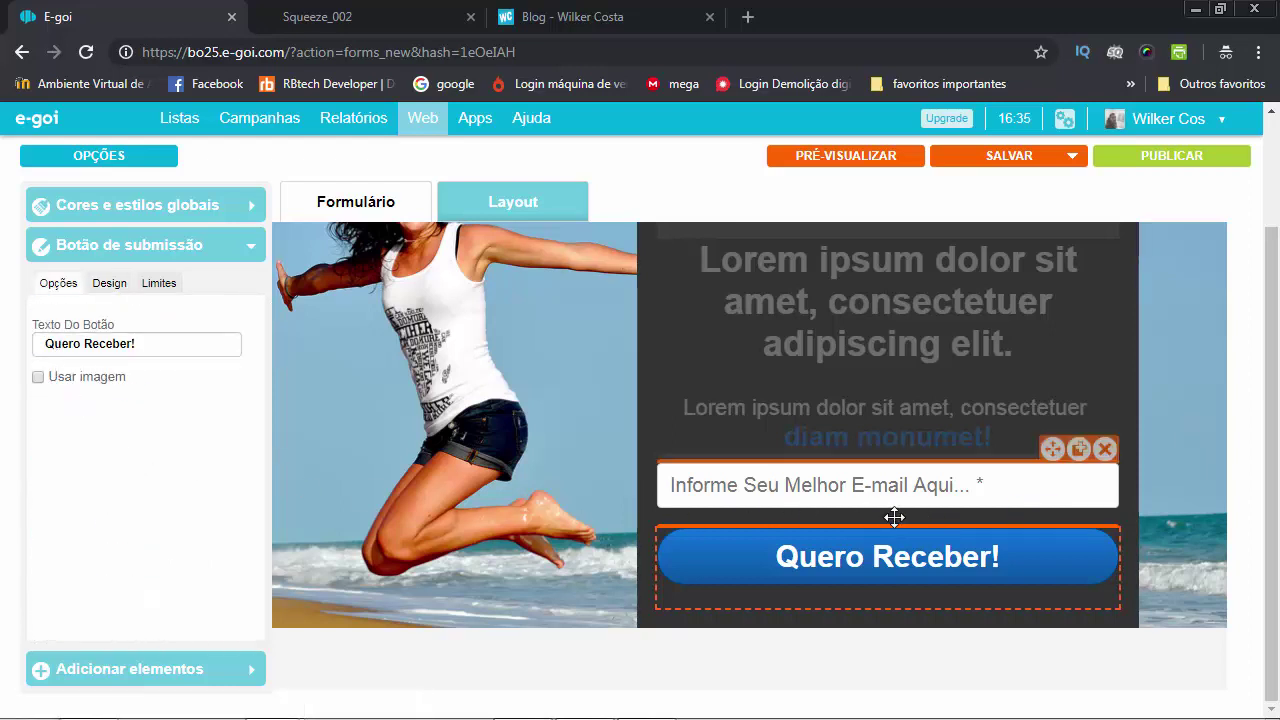
Step: Replace the logo placeholder in the page layout with the blue WC image from the stored images
click(528, 213)
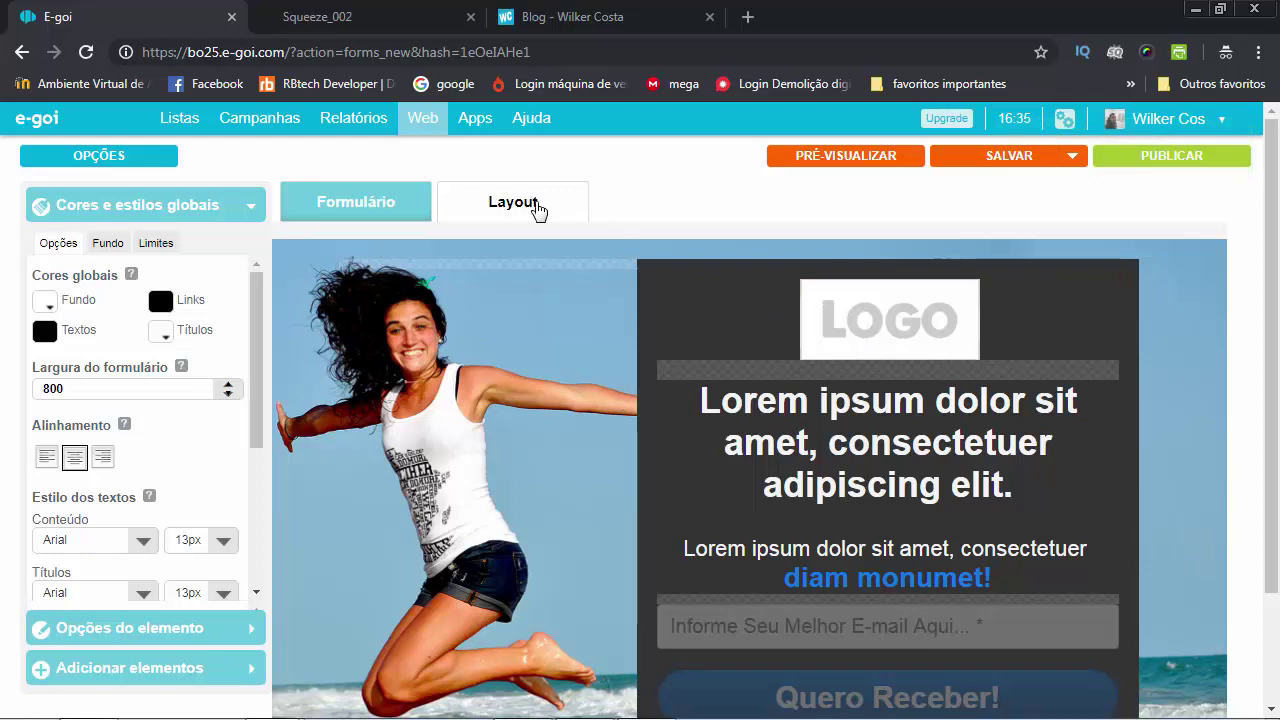
click(881, 322)
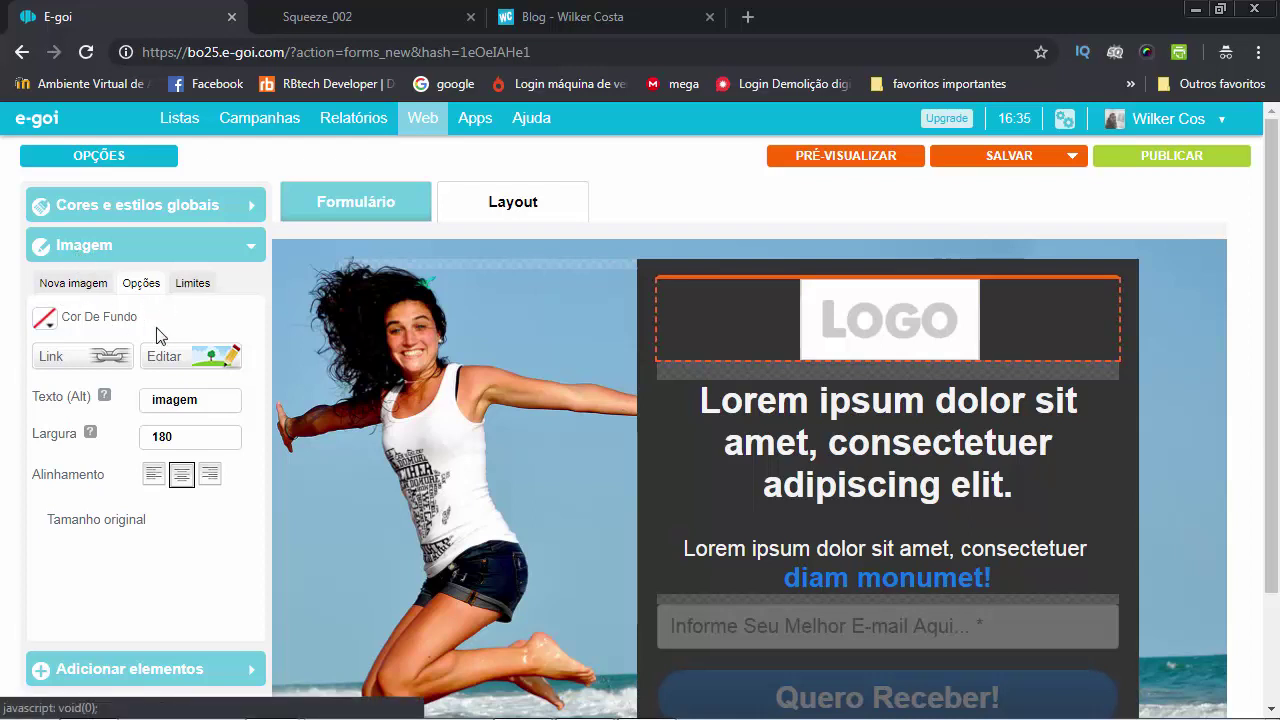
click(78, 284)
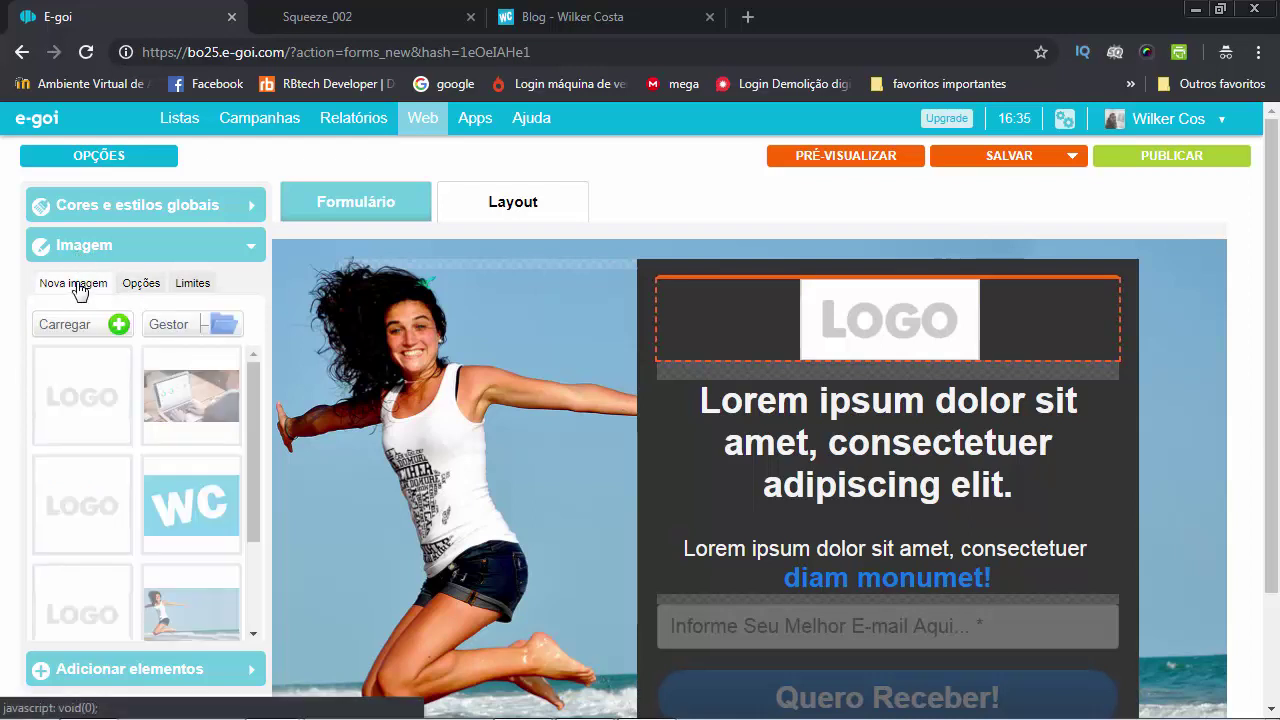
click(186, 500)
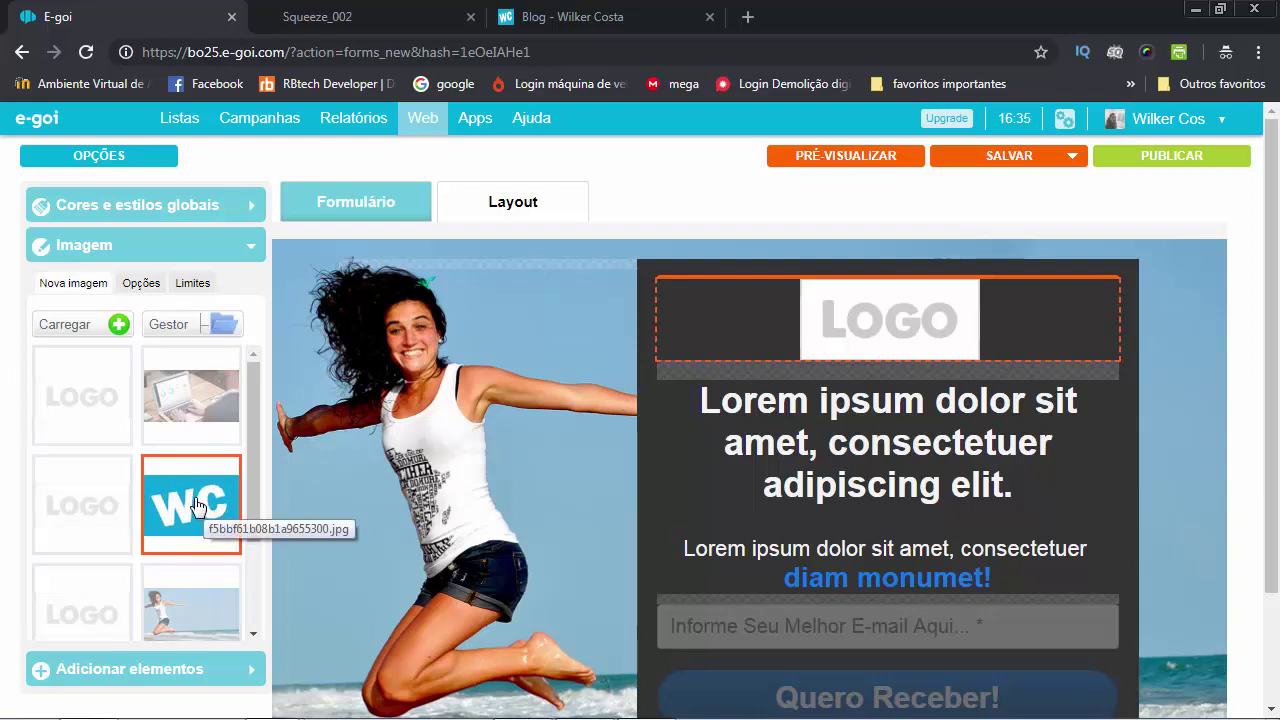
click(119, 324)
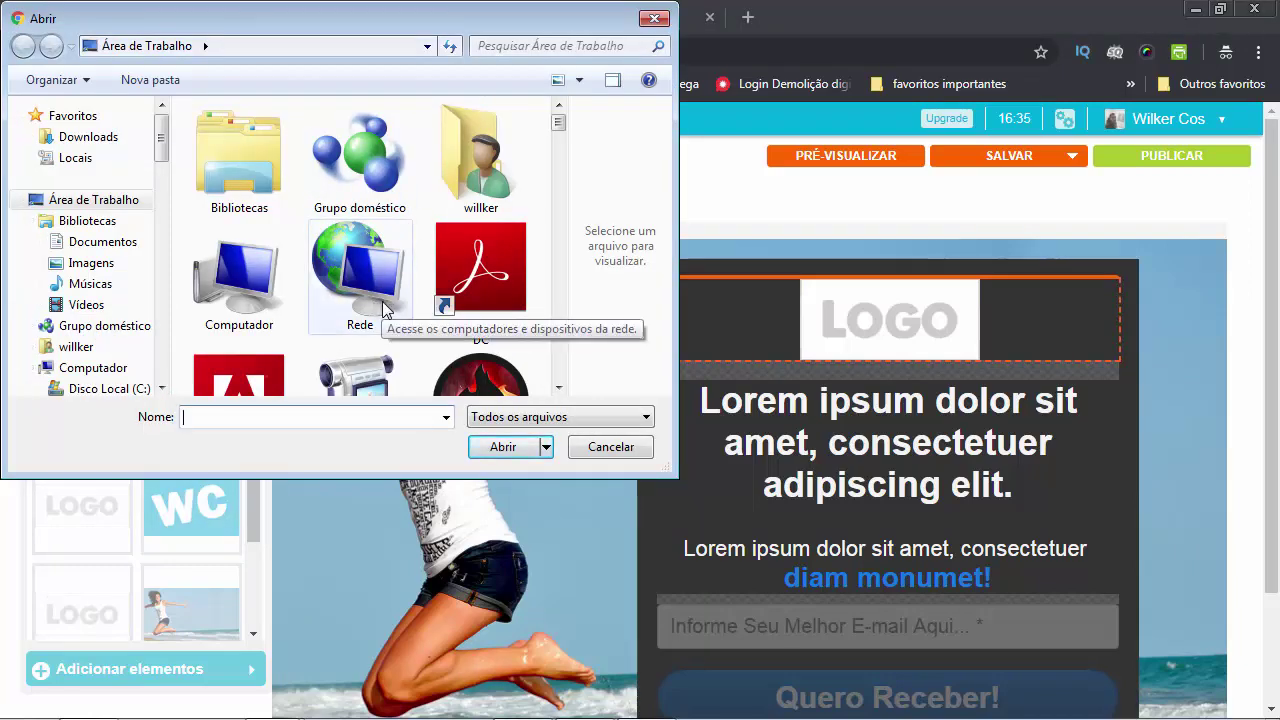
click(600, 447)
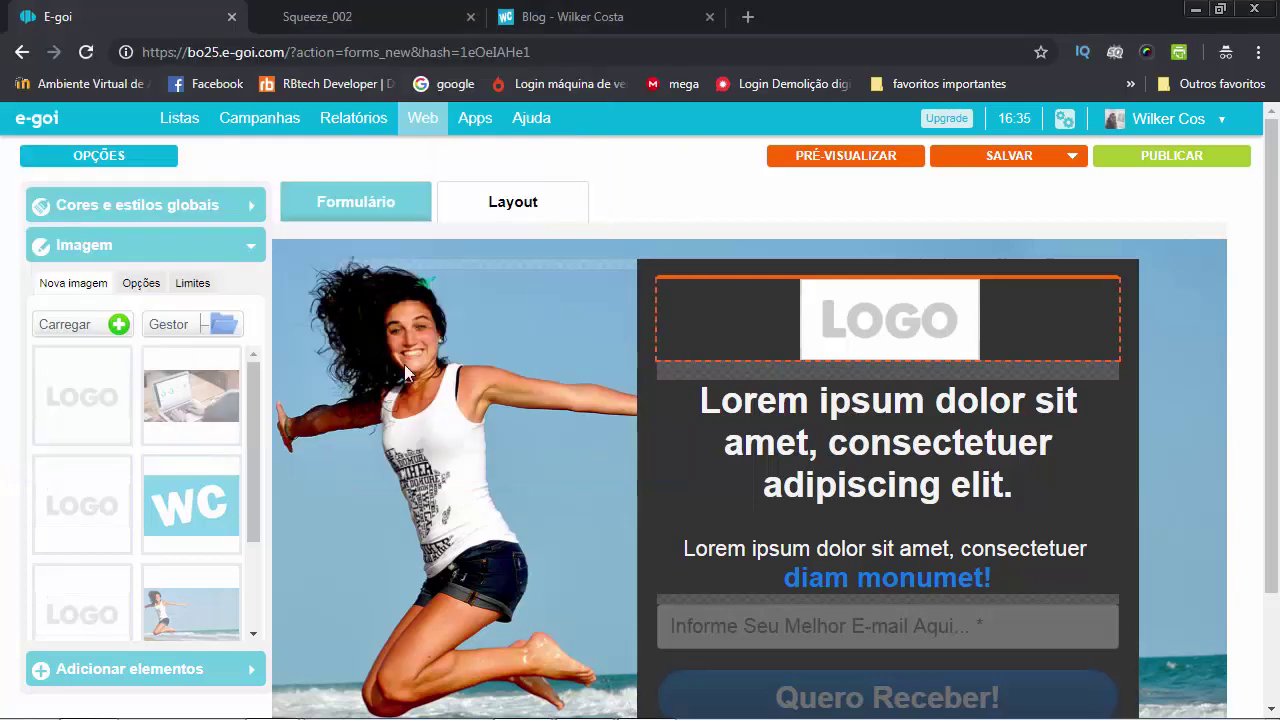
click(195, 505)
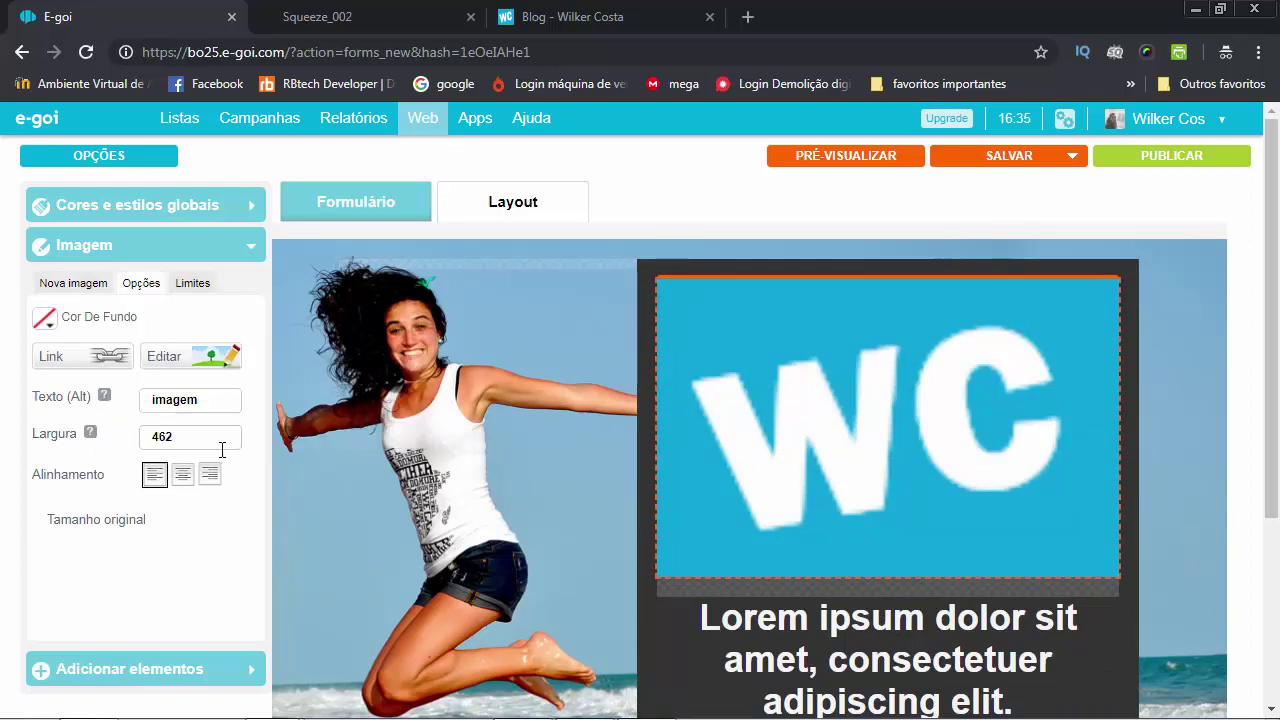
Step: Set the WC logo's width to 110 and centre it
double_click(163, 443)
text(110)
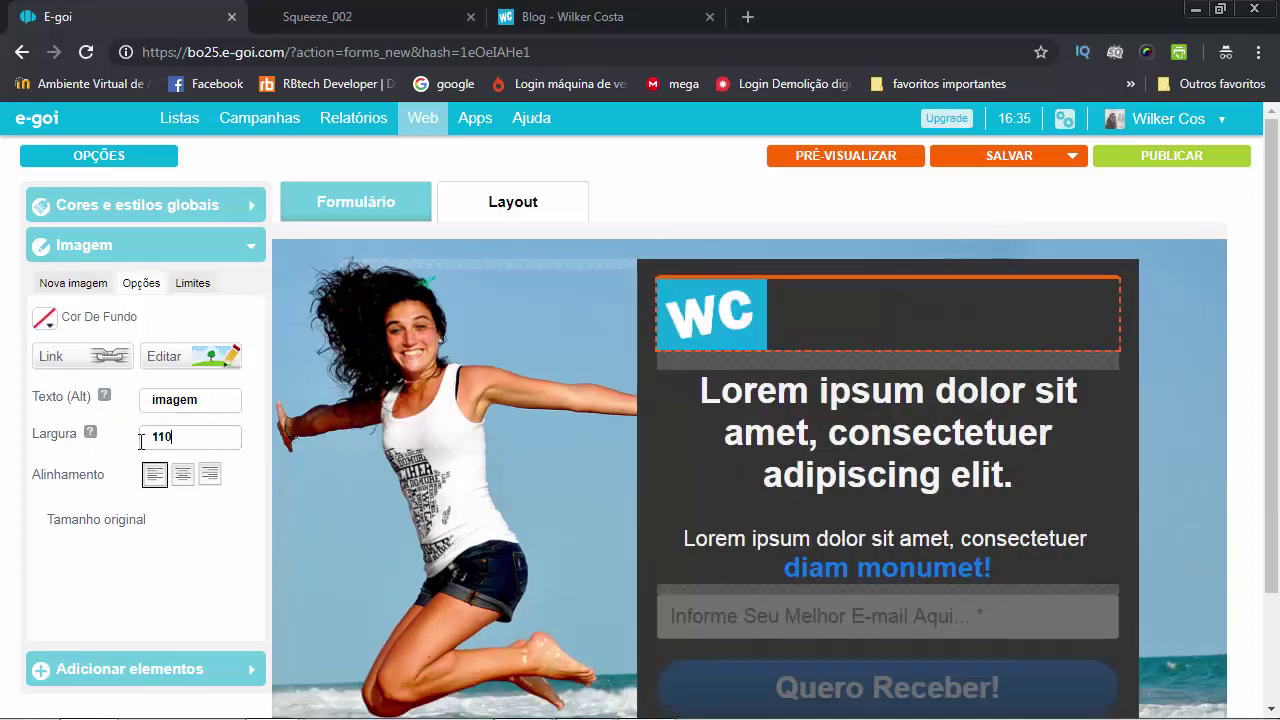
click(182, 474)
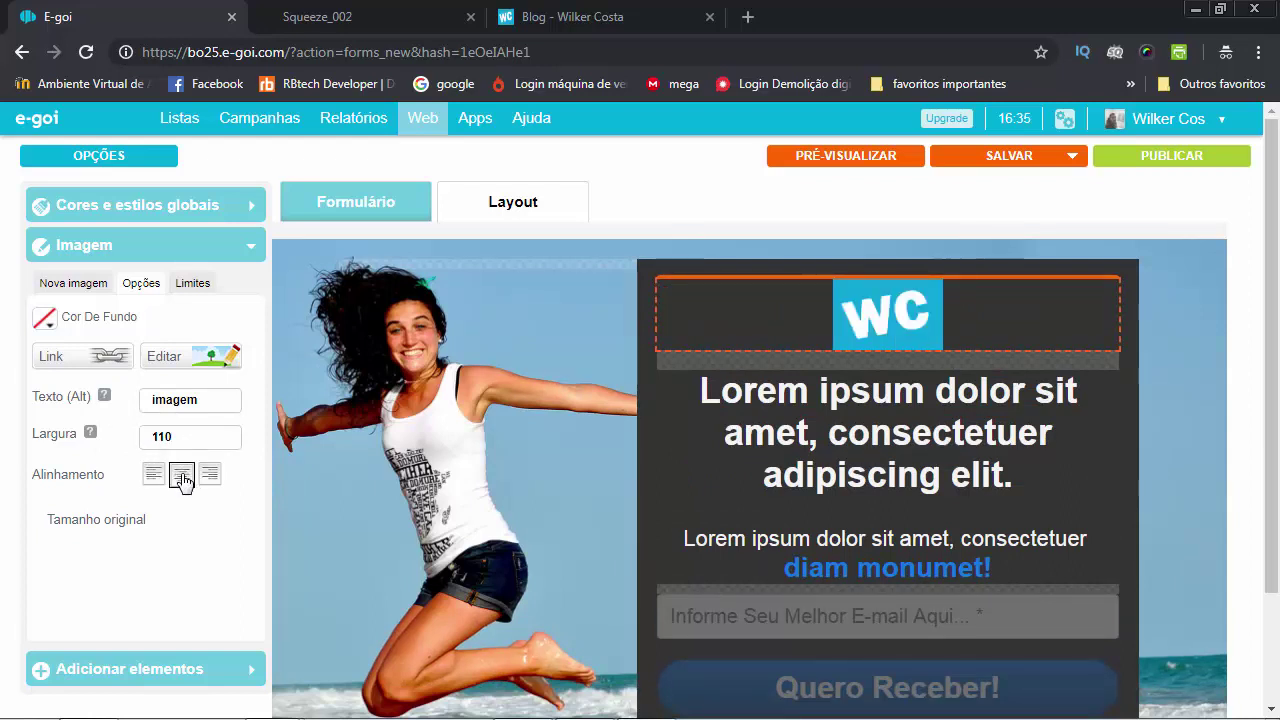
Step: Replace the large placeholder heading below the logo with "Aqui fica sua headline persuasiva!"
click(936, 436)
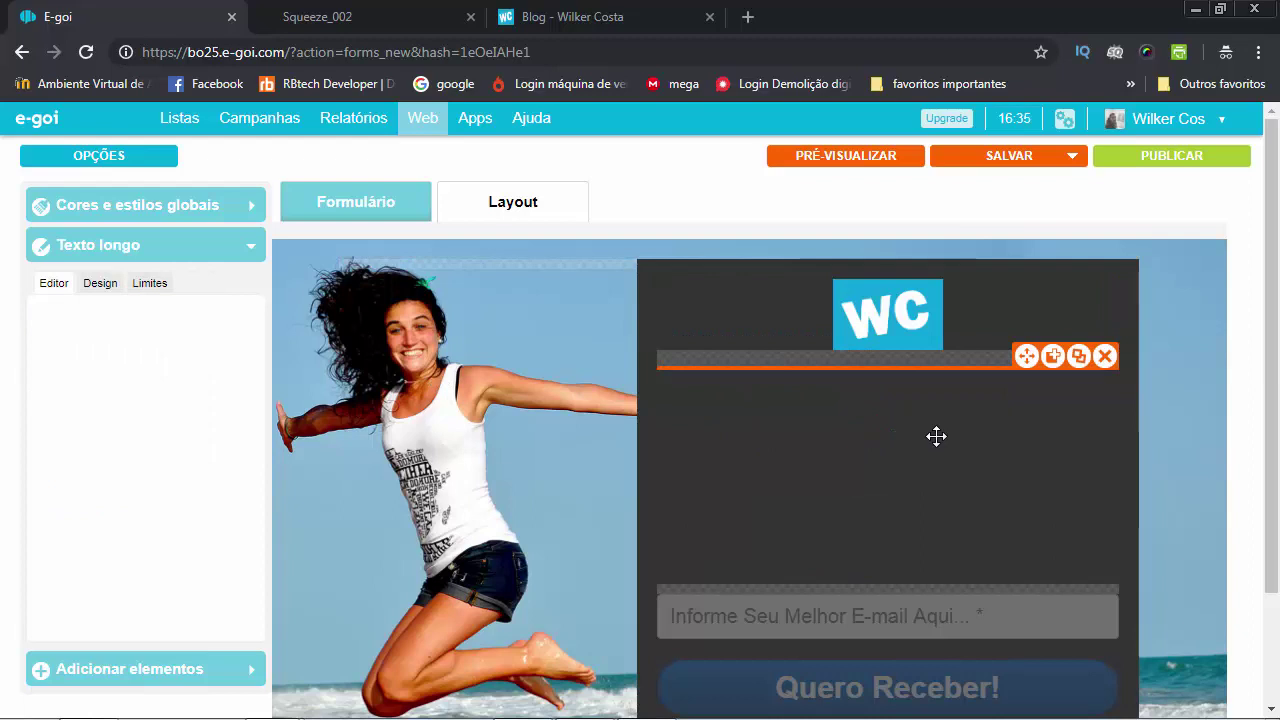
click(952, 438)
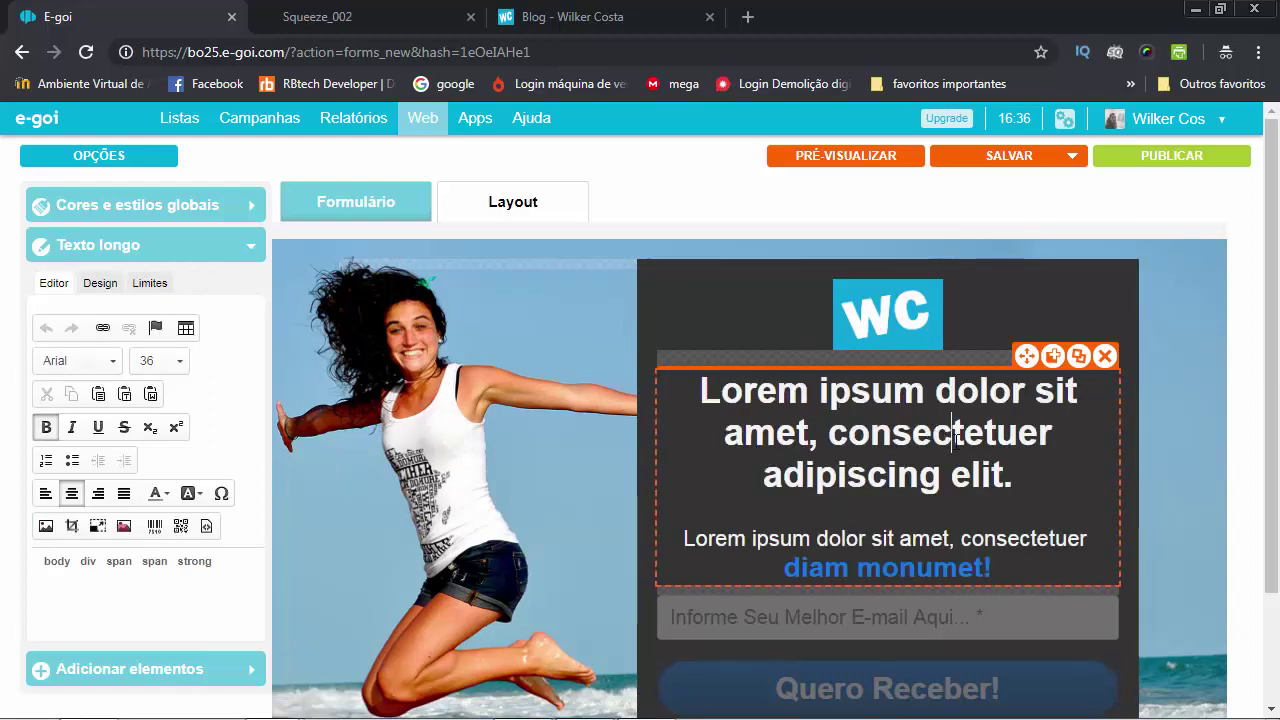
drag(1030, 476, 808, 420)
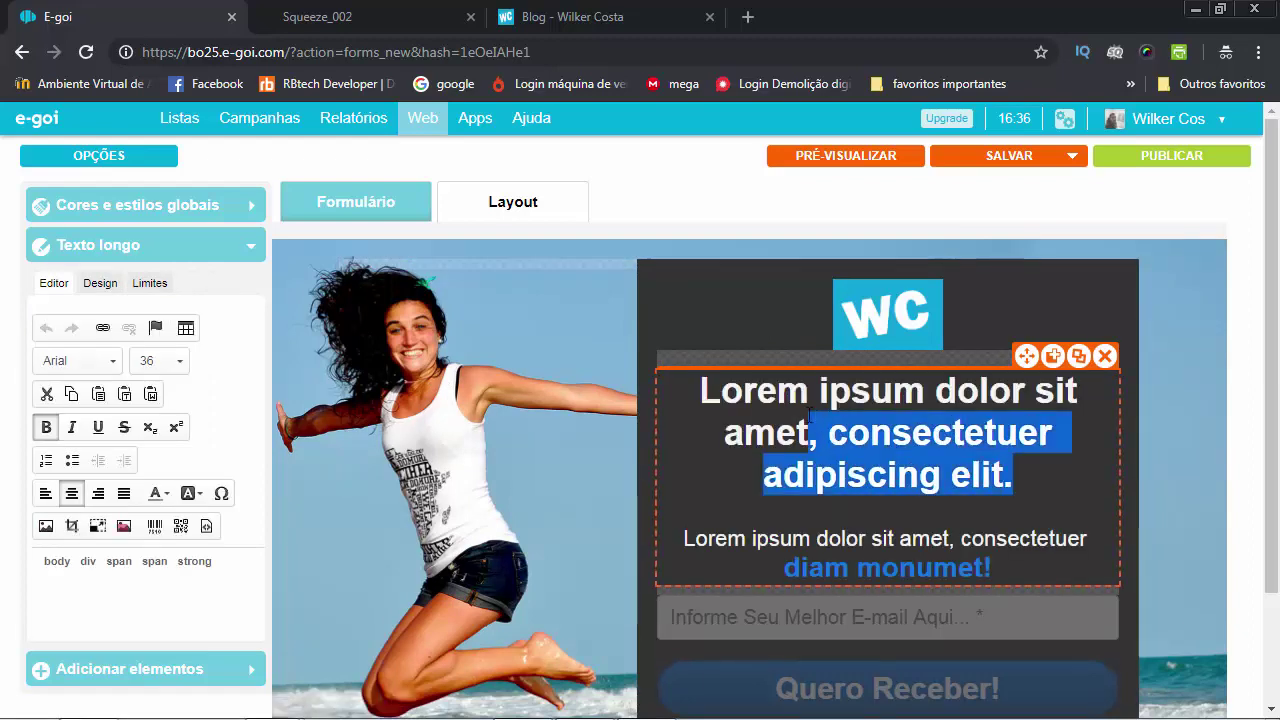
key(BackSpace)
key(BackSpace)
key(BackSpace)
key(BackSpace)
key(BackSpace)
key(BackSpace)
key(BackSpace)
key(BackSpace)
key(BackSpace)
key(BackSpace)
key(BackSpace)
key(BackSpace)
key(BackSpace)
key(BackSpace)
key(BackSpace)
key(BackSpace)
key(BackSpace)
key(BackSpace)
key(BackSpace)
key(BackSpace)
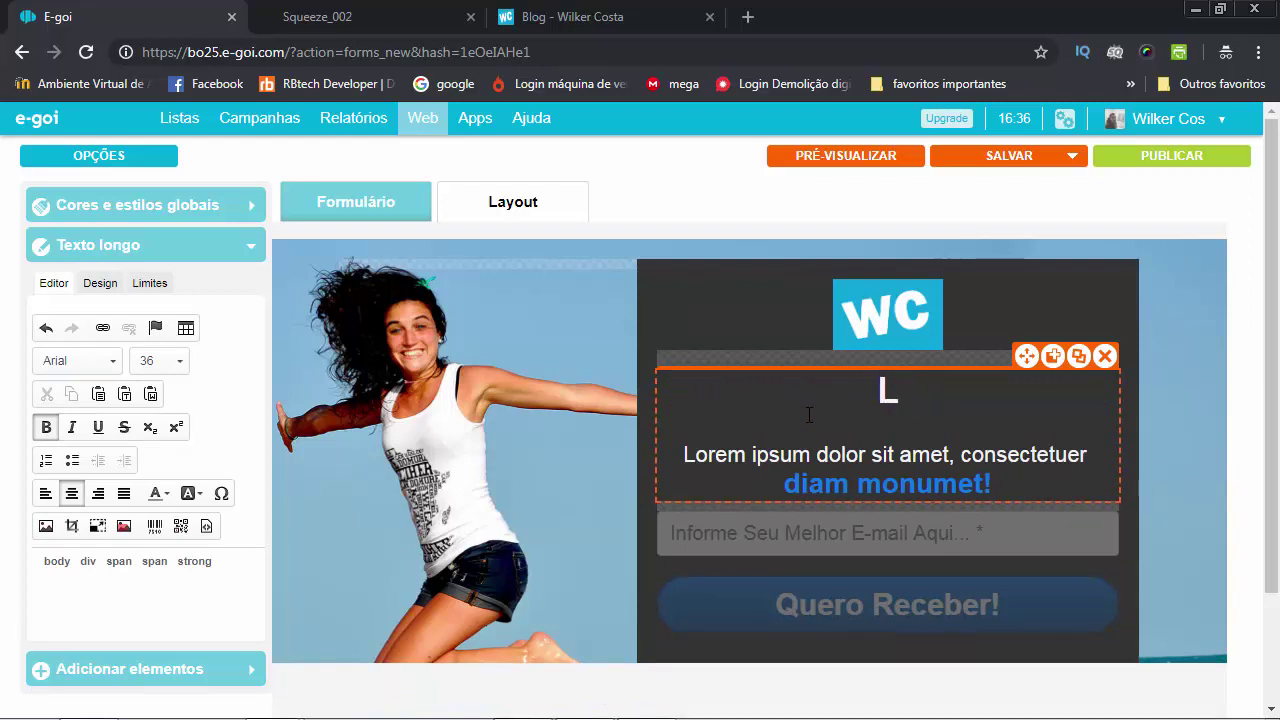
key(BackSpace)
text(Aqui fica su)
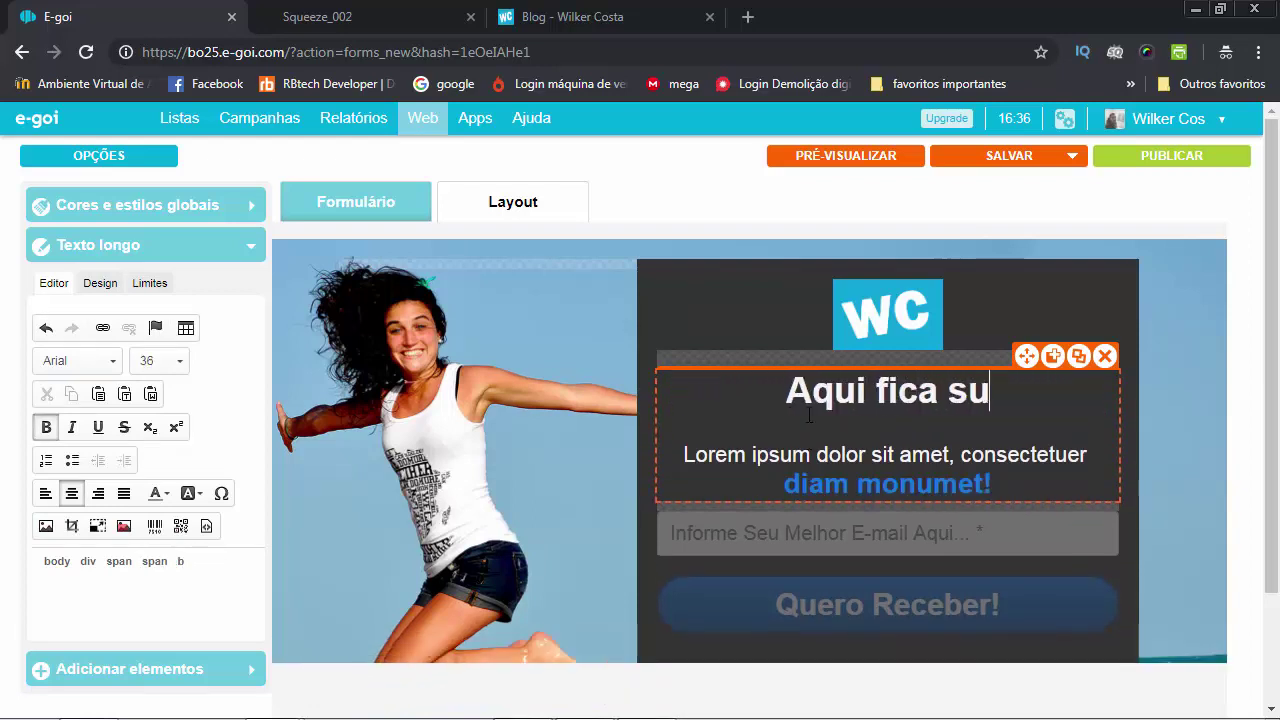
text(a he)
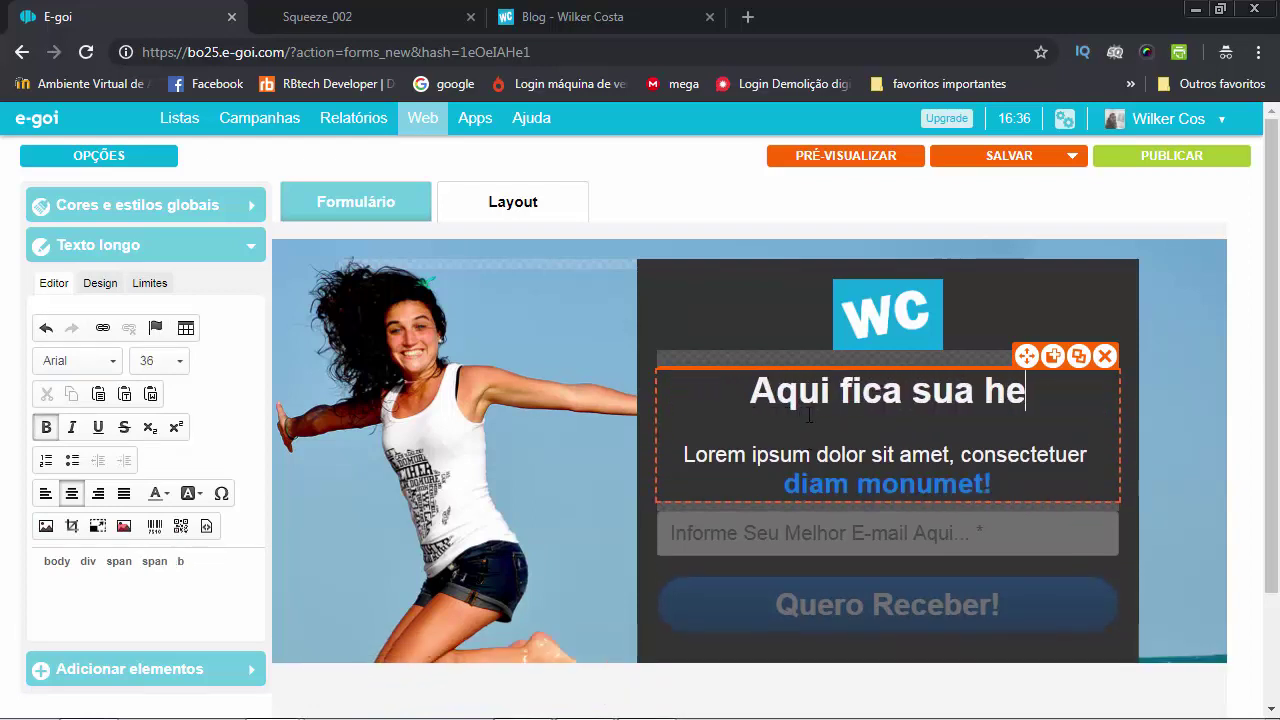
text(adline persua)
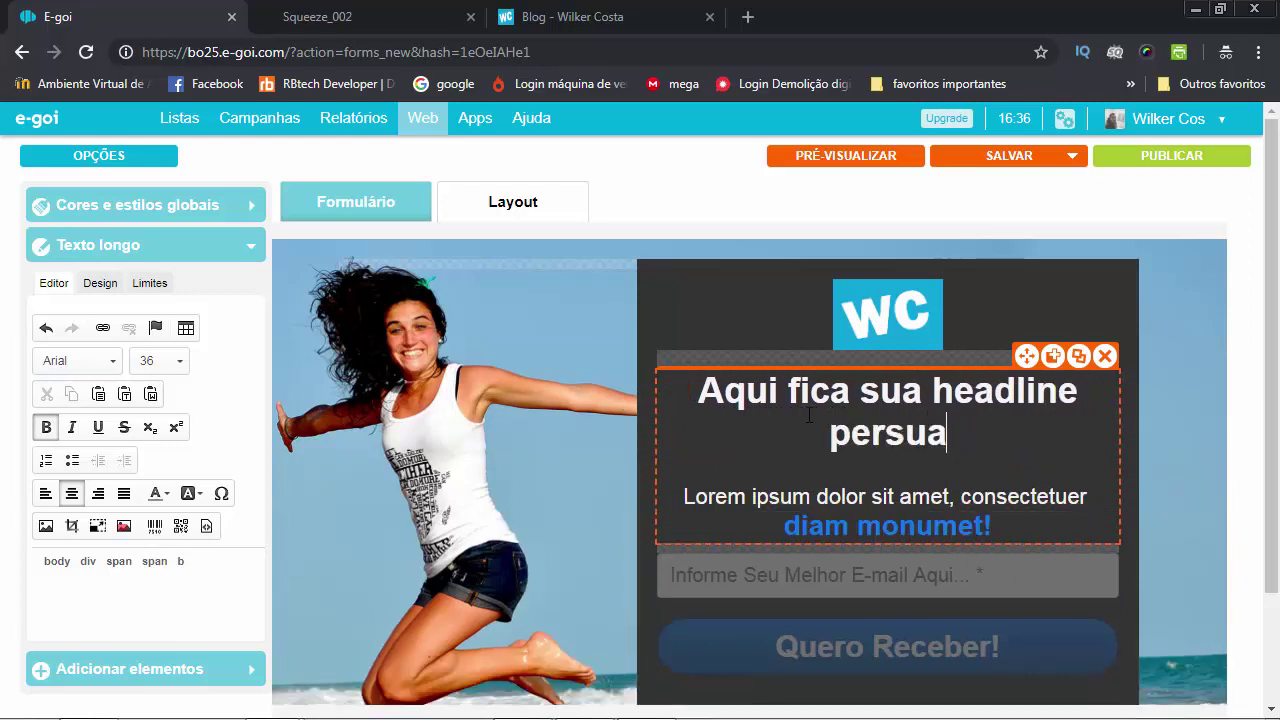
text(siva!)
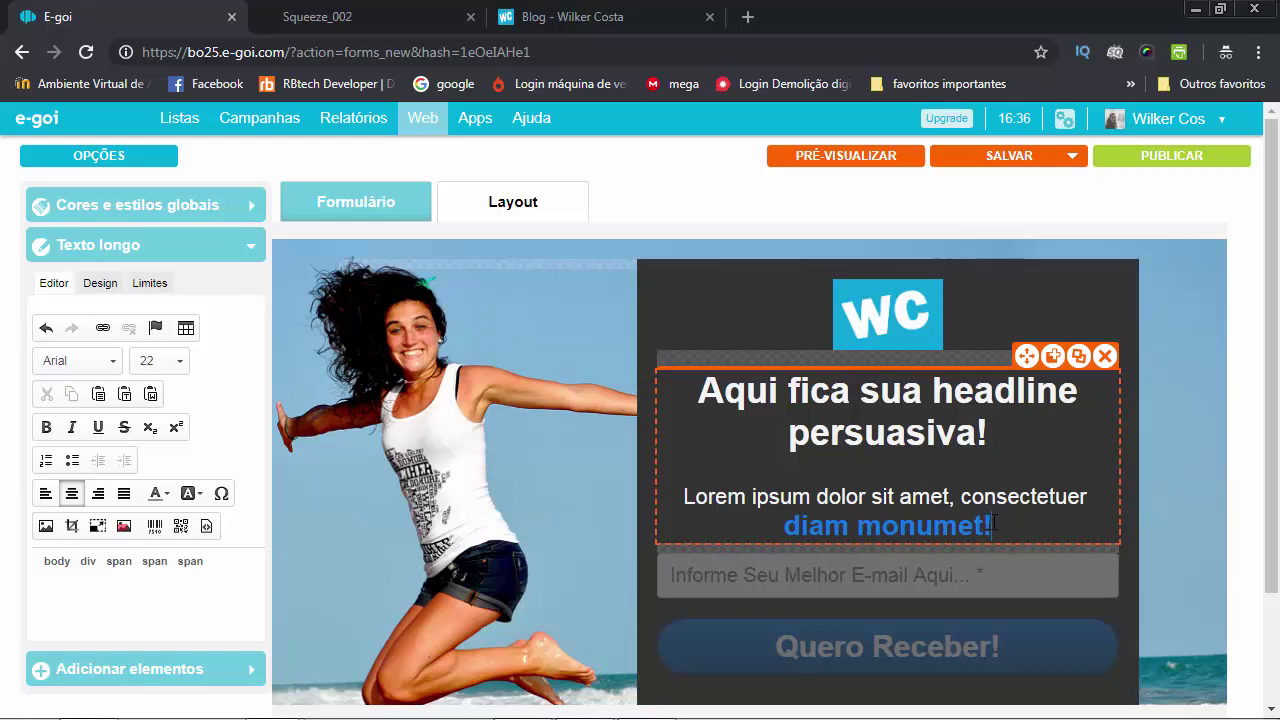
Step: Replace the placeholder subheading and its blue text with "Informe seu e-mail abaixo para receber o e-book gratuito"
drag(993, 527, 727, 499)
key(BackSpace)
key(BackSpace)
key(BackSpace)
key(BackSpace)
key(BackSpace)
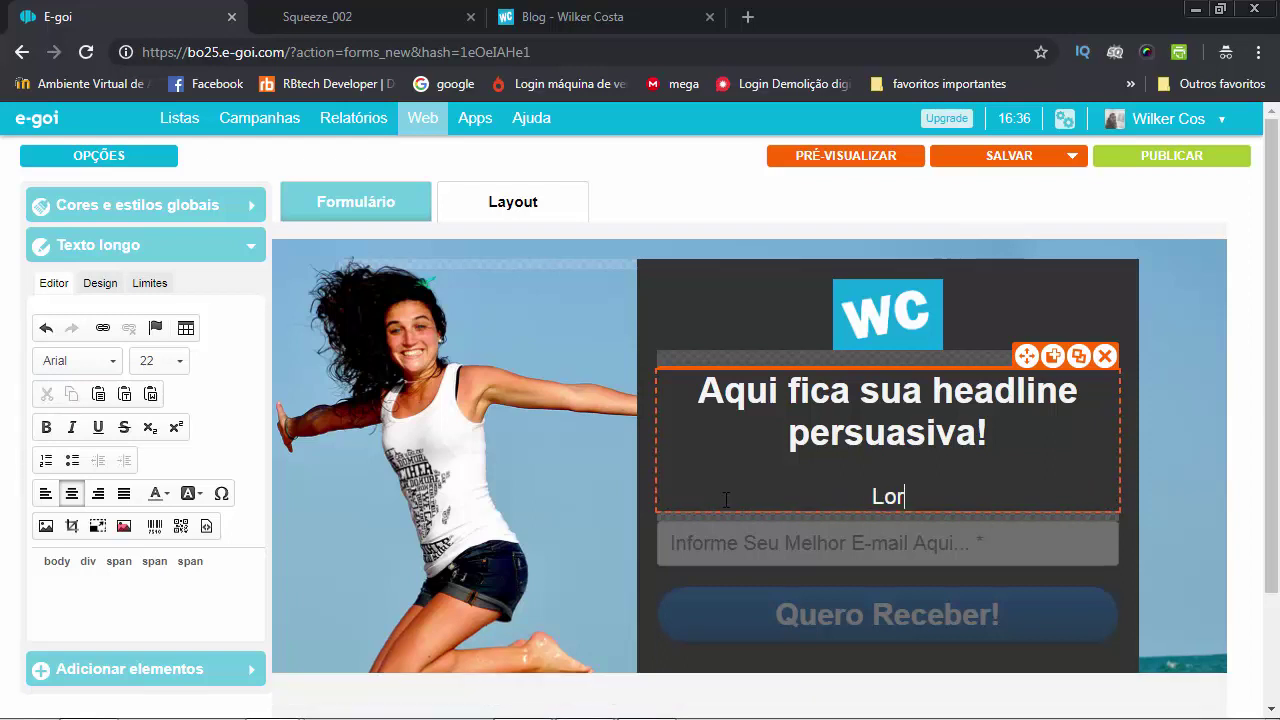
text(Informe seu )
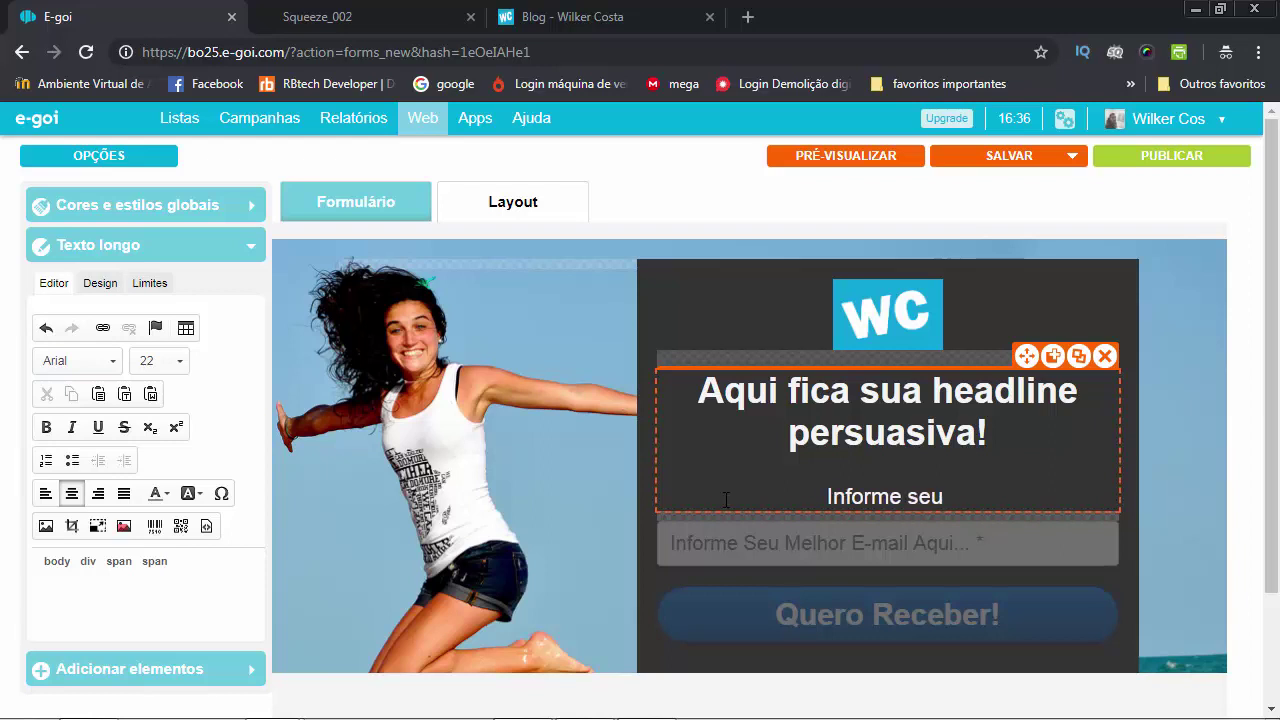
text(e-mail abaixo par)
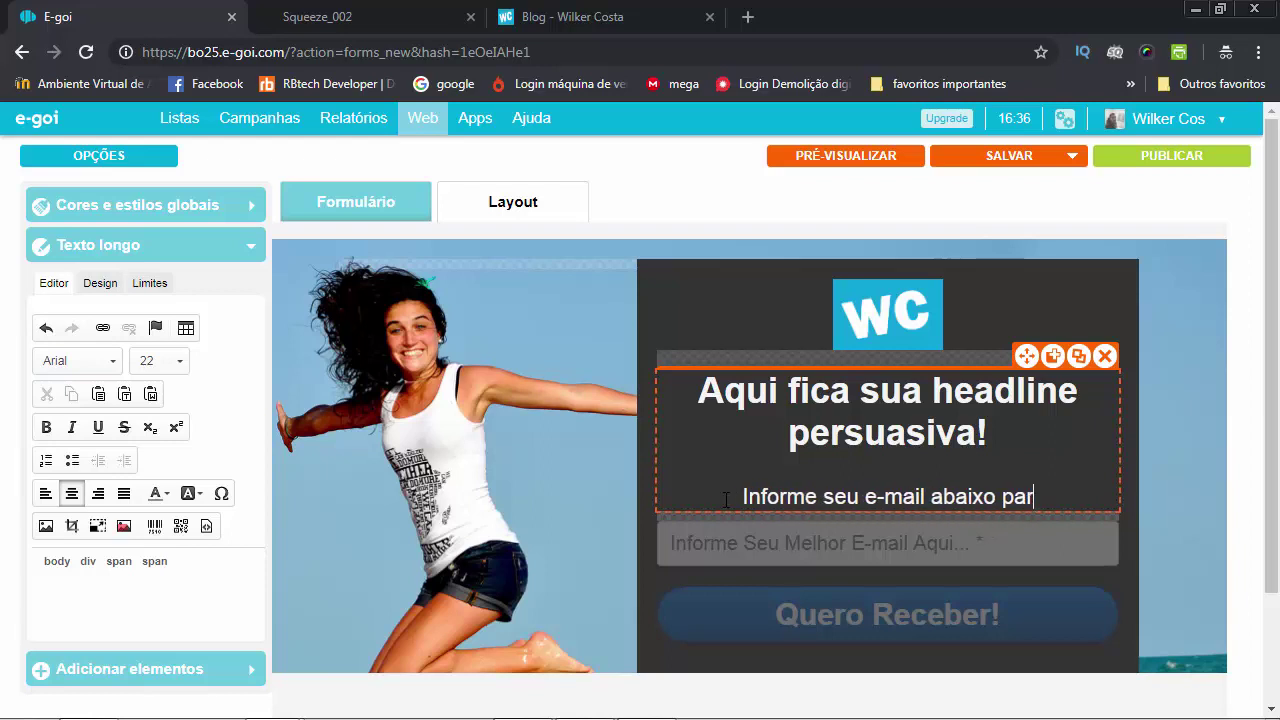
text(a receber a s)
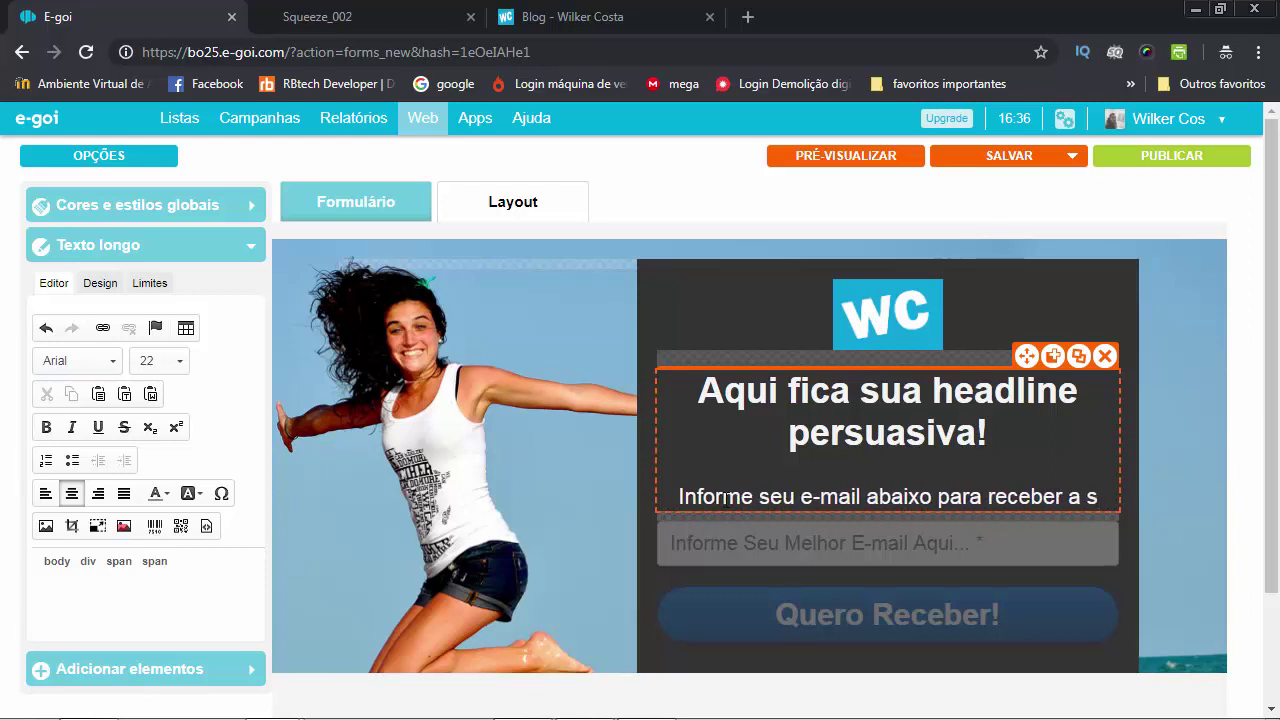
key(BackSpace)
key(BackSpace)
key(BackSpace)
text(o e-b)
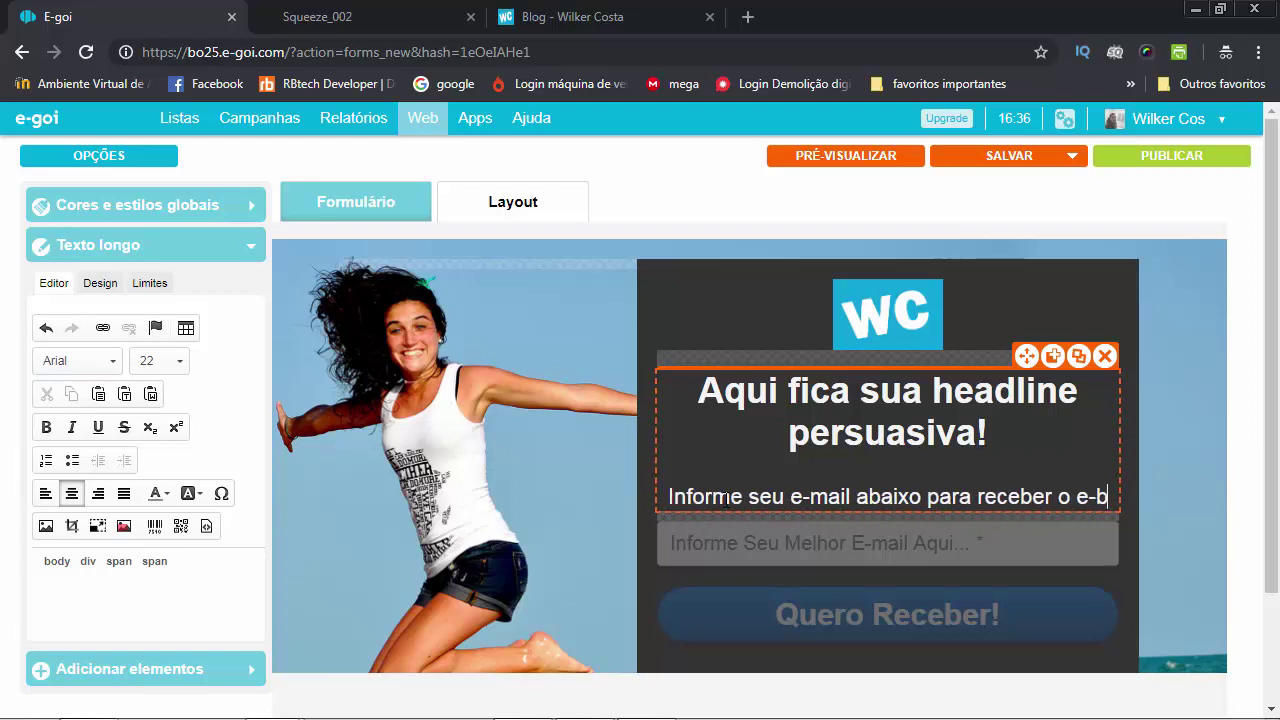
text(ook gratuito)
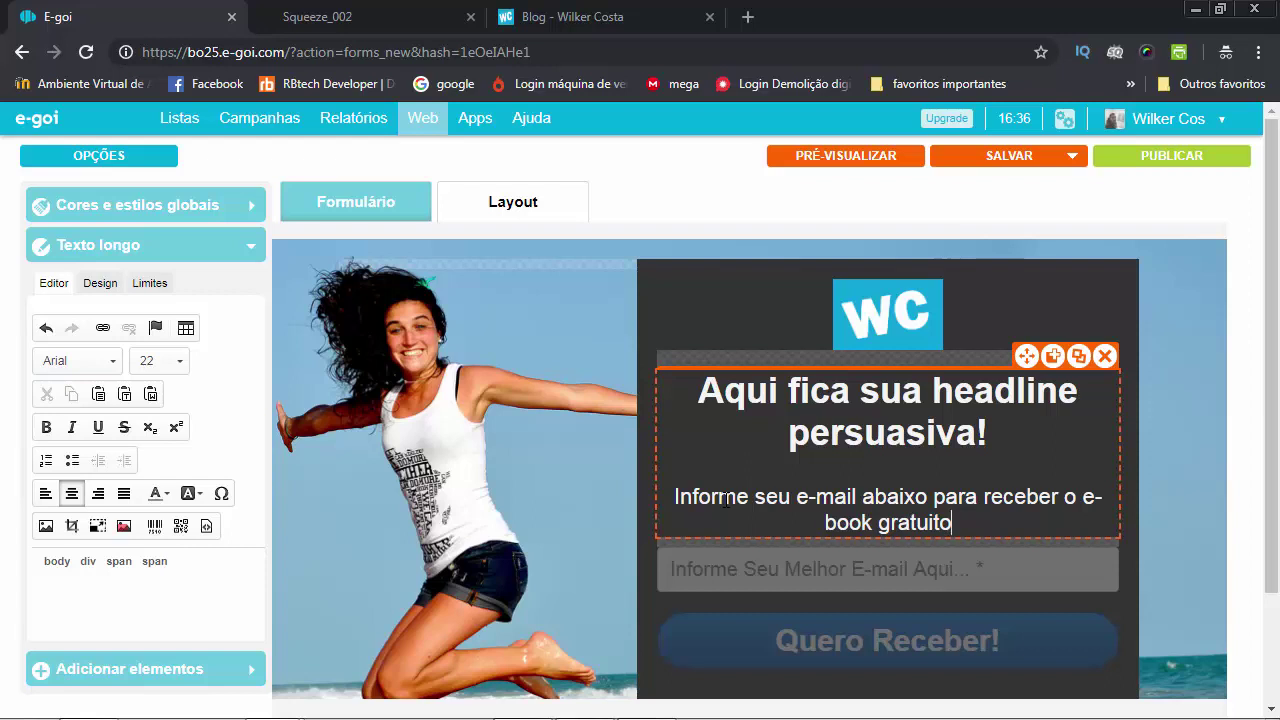
Step: Finish the subheading with an exclamation mark after "gratuito" and leave the text element
text(!)
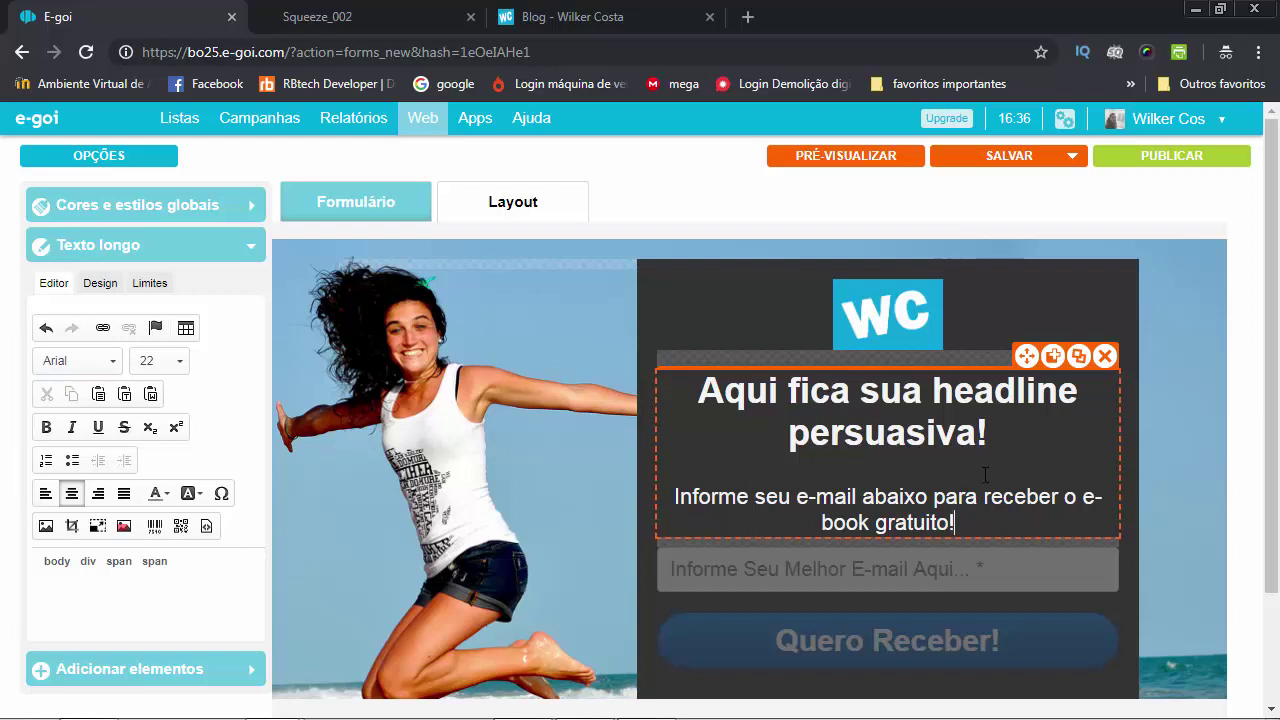
click(1014, 597)
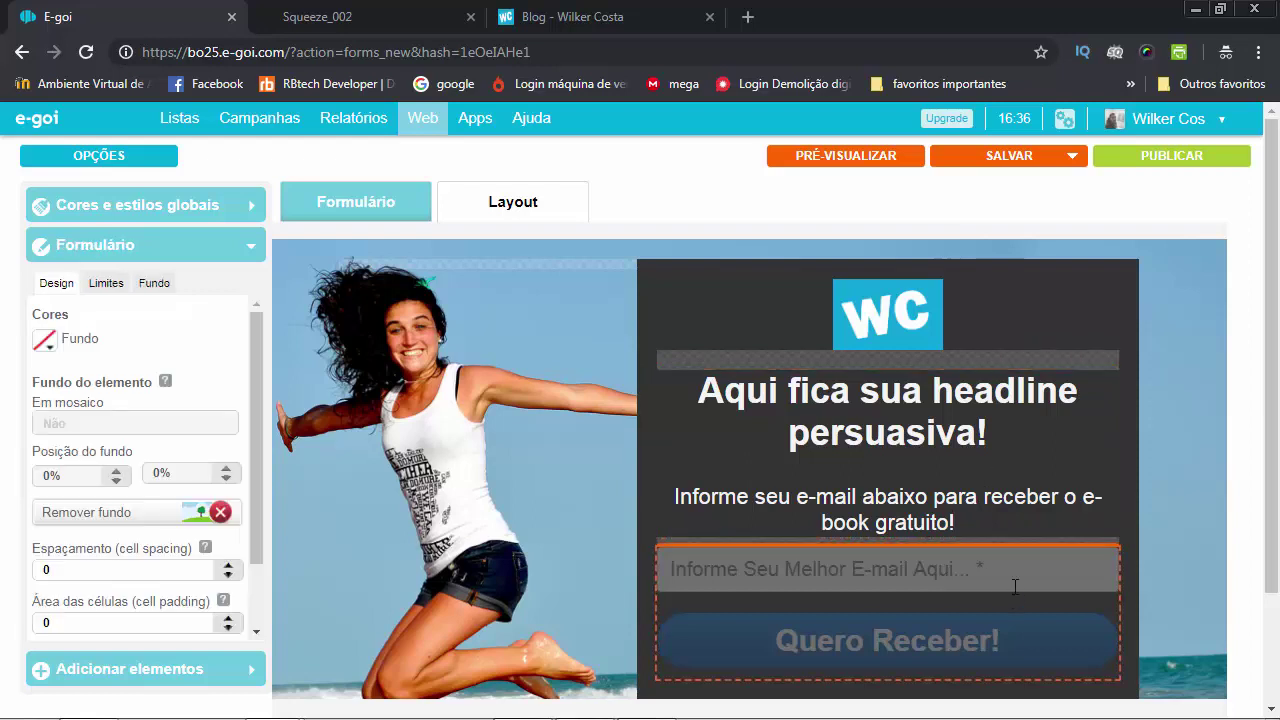
scroll(1110, 500, down, 1)
scroll(1106, 500, up, 1)
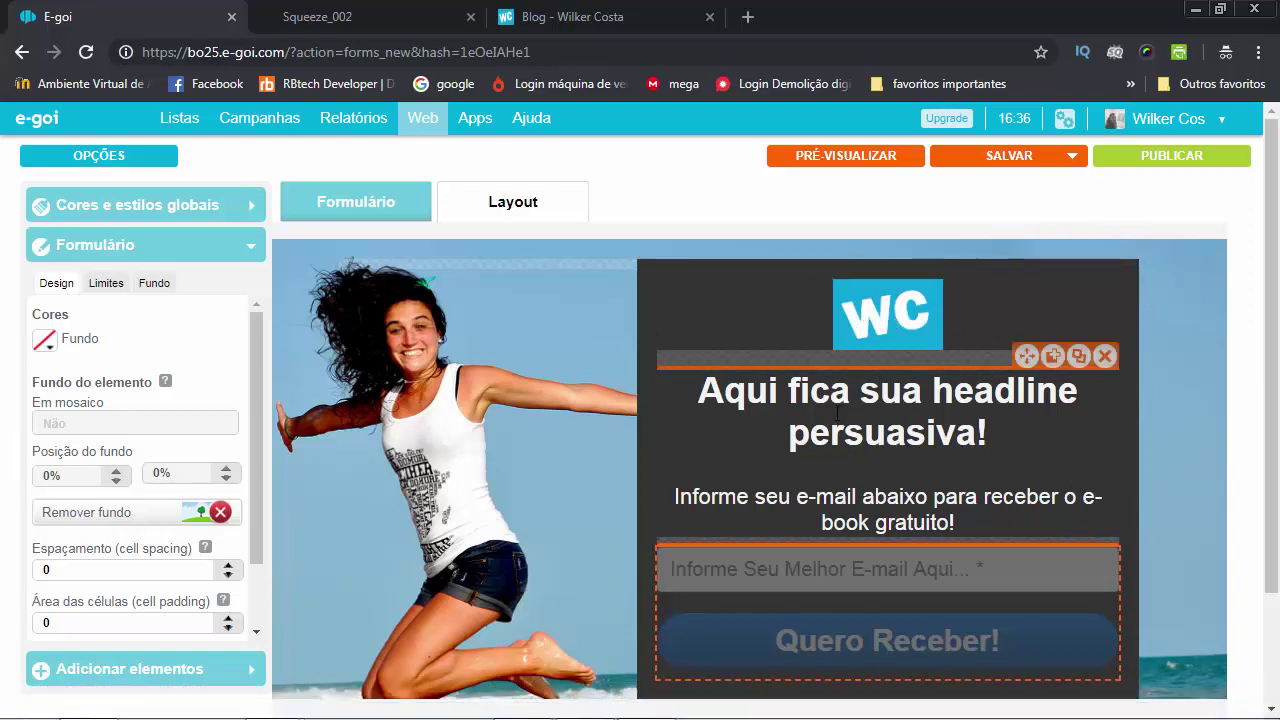
scroll(954, 428, down, 1)
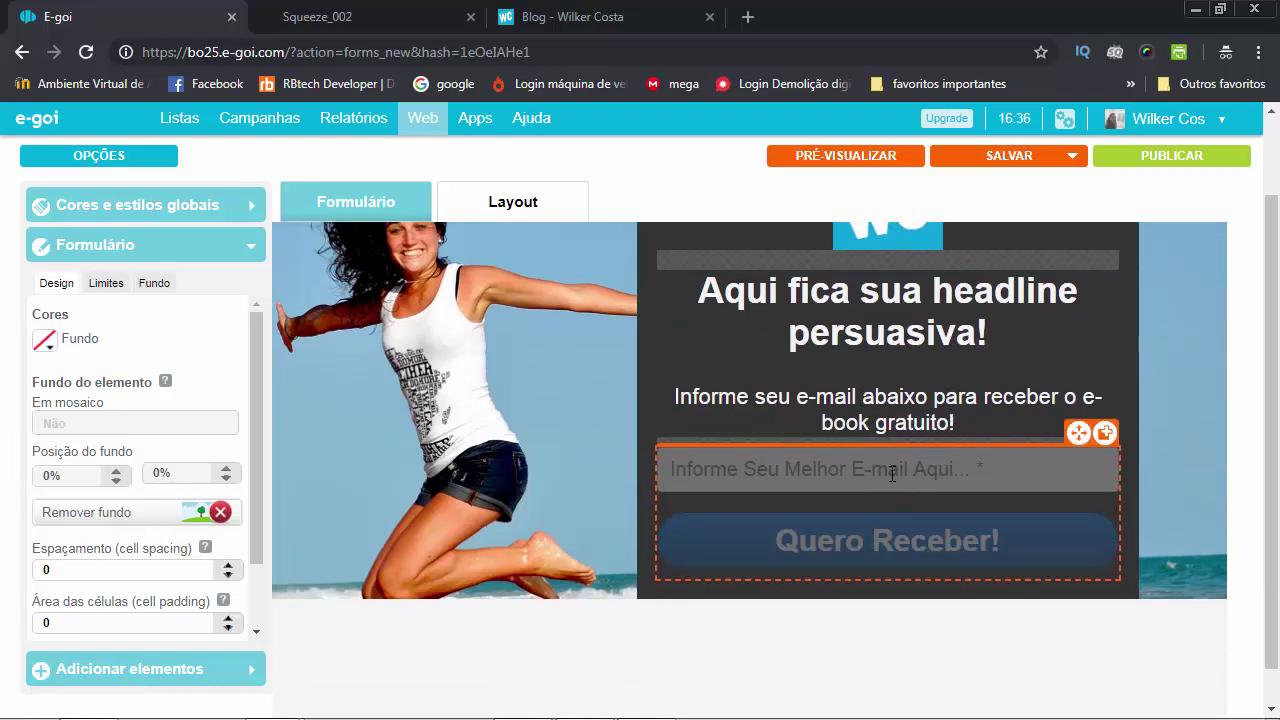
scroll(886, 473, up, 1)
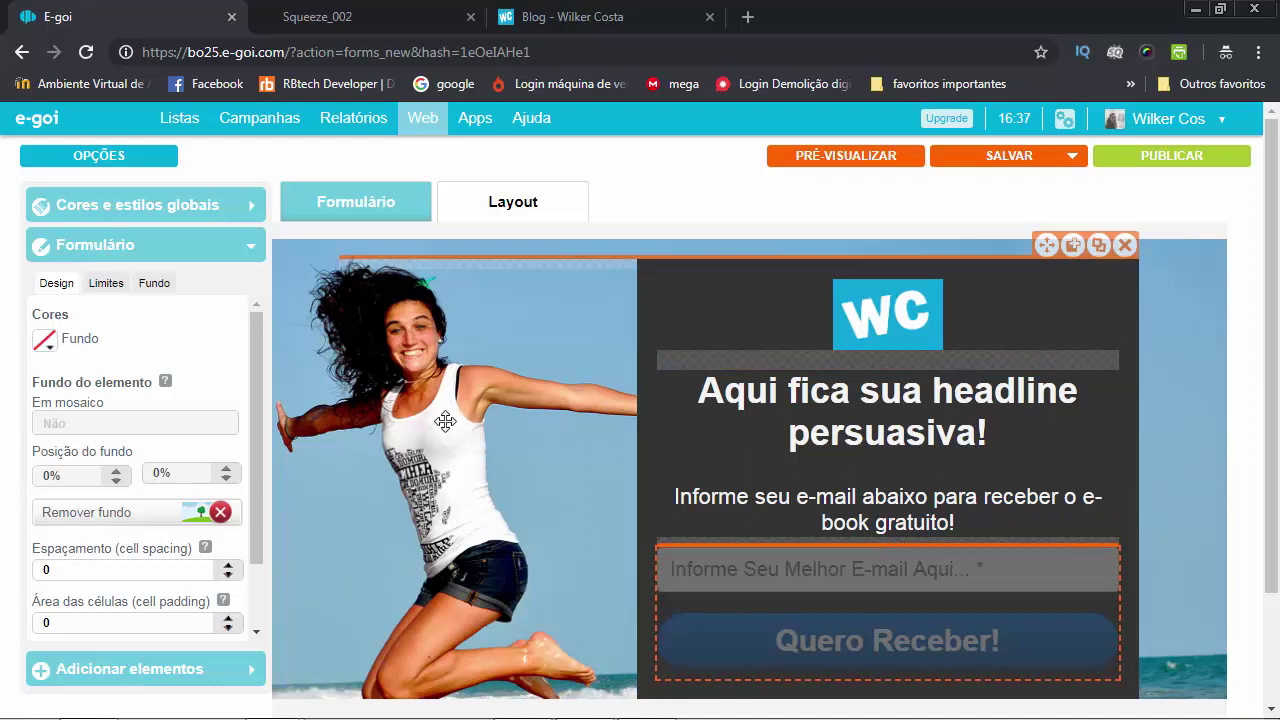
Step: Replace the form's global background with the stored image of the laptop showing charts
click(278, 368)
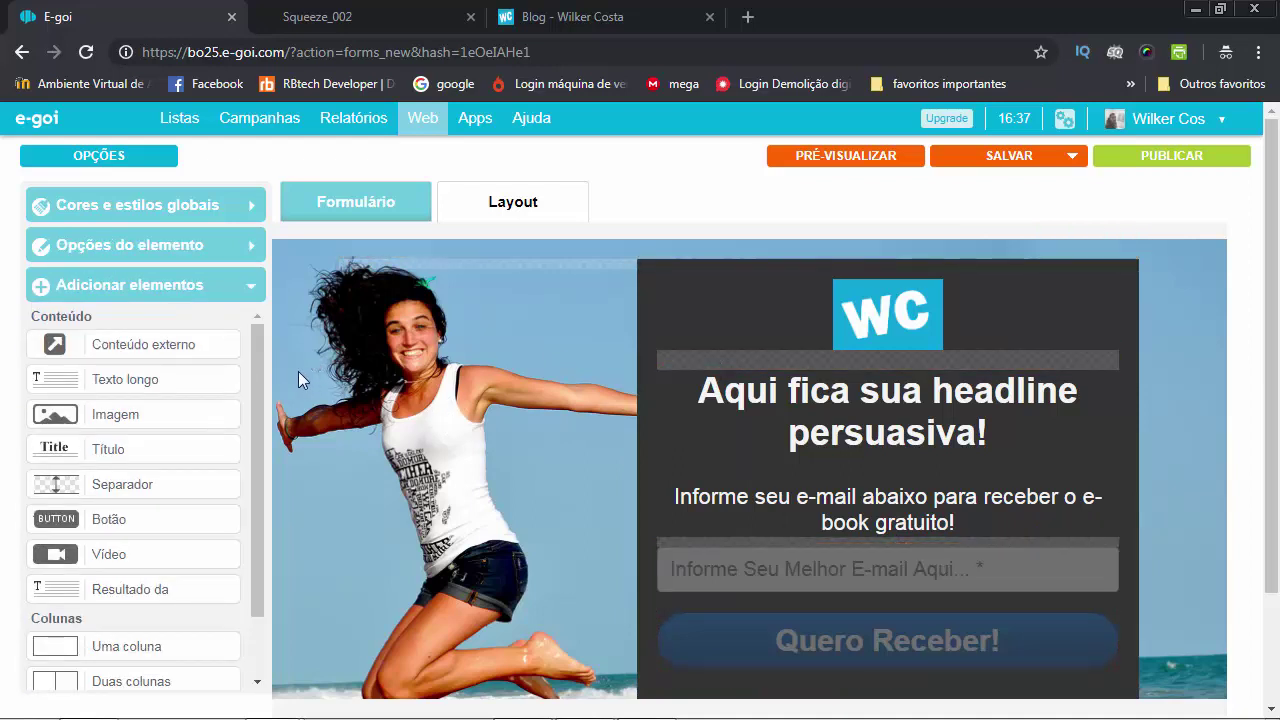
click(210, 216)
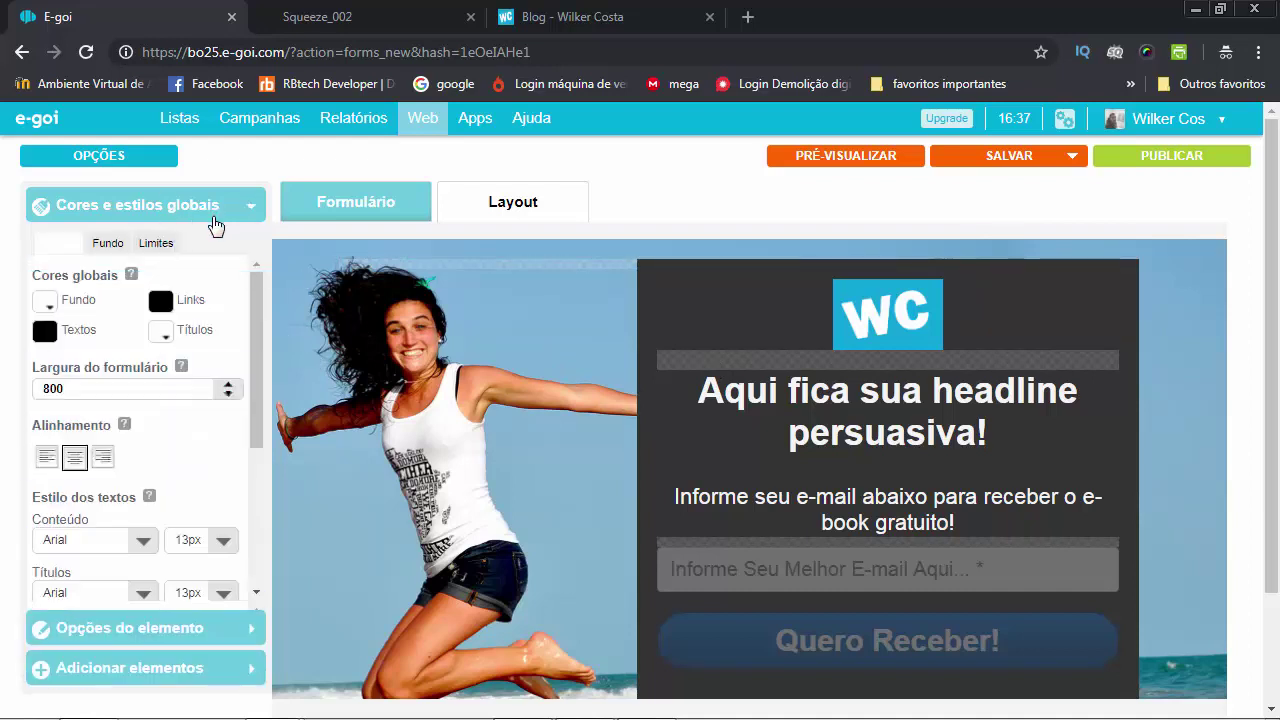
click(108, 245)
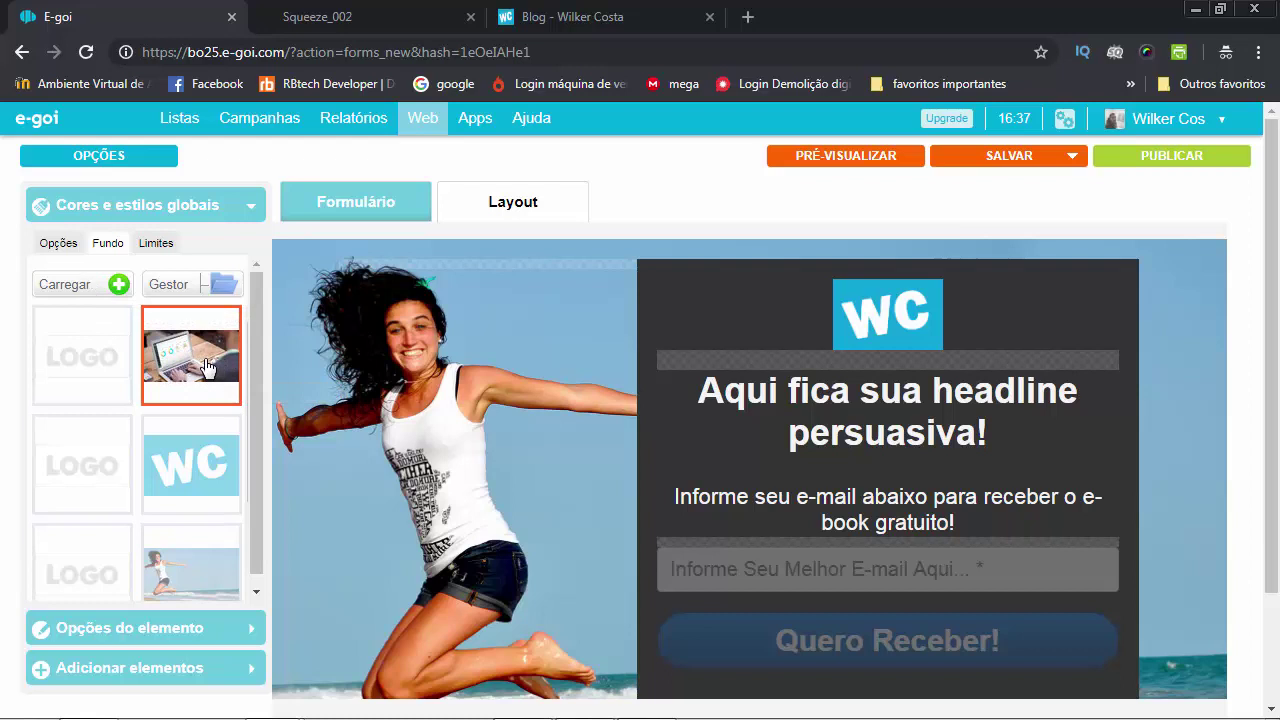
click(207, 366)
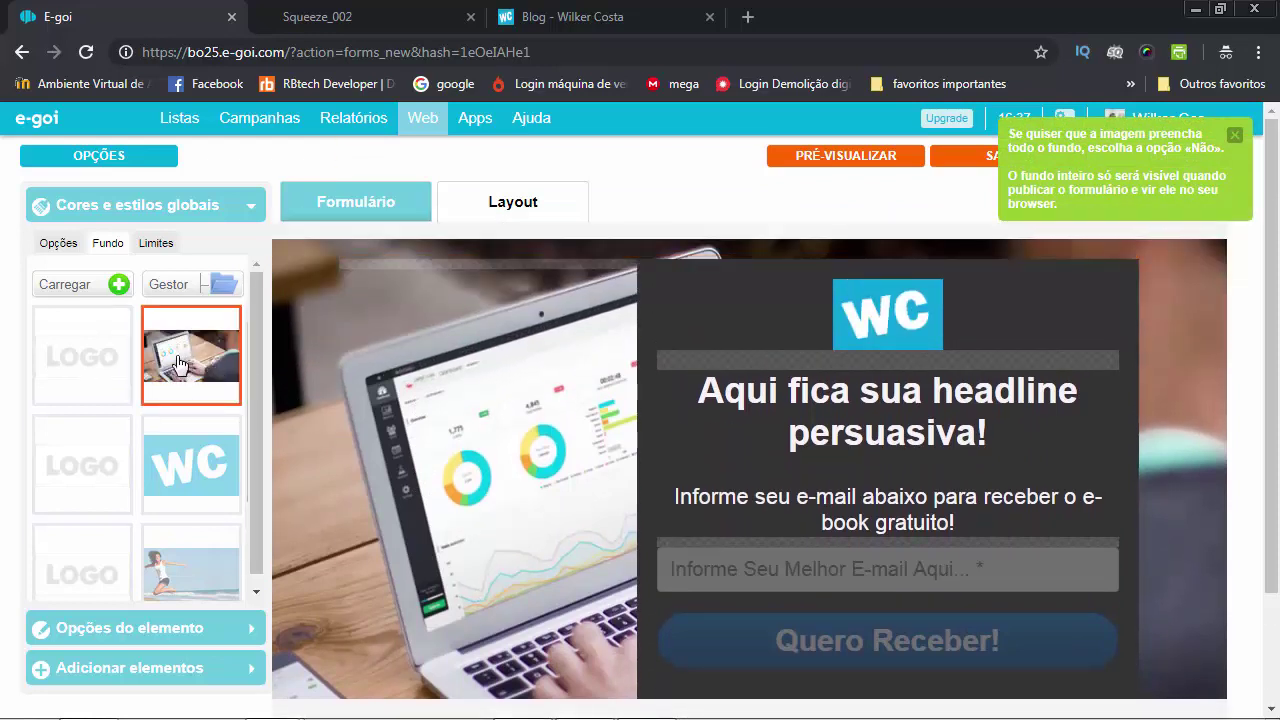
click(78, 288)
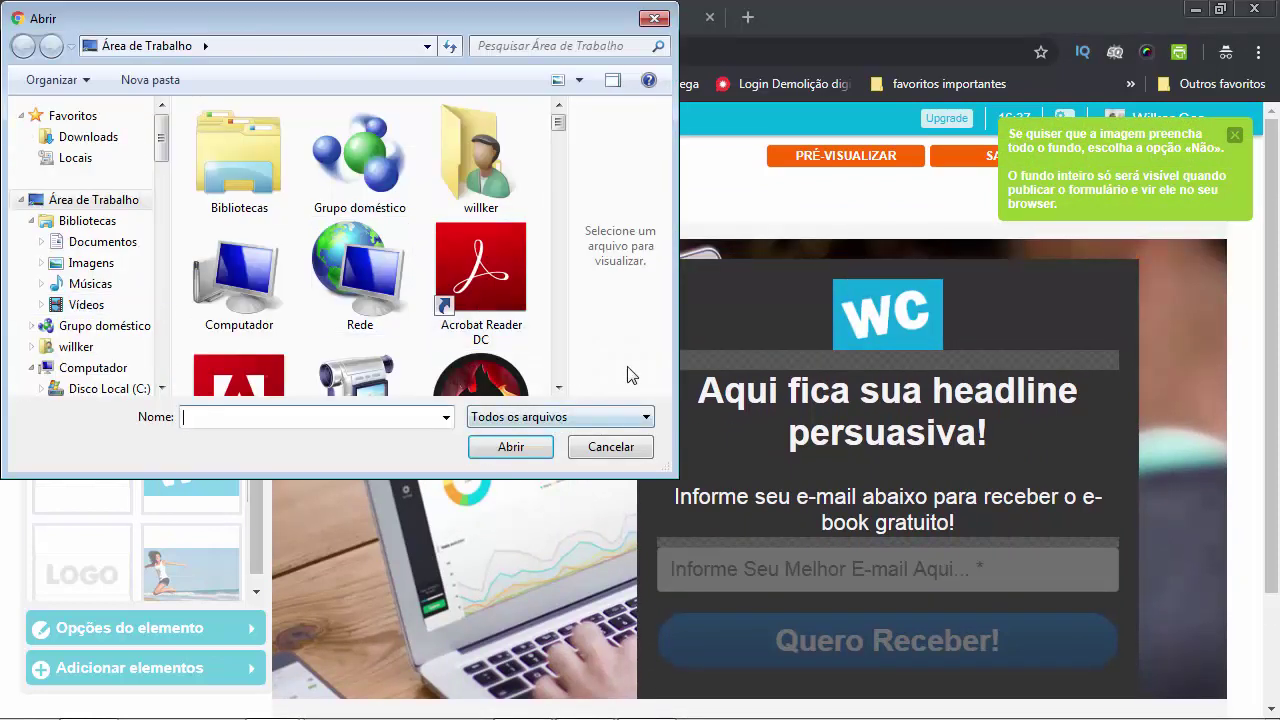
click(600, 452)
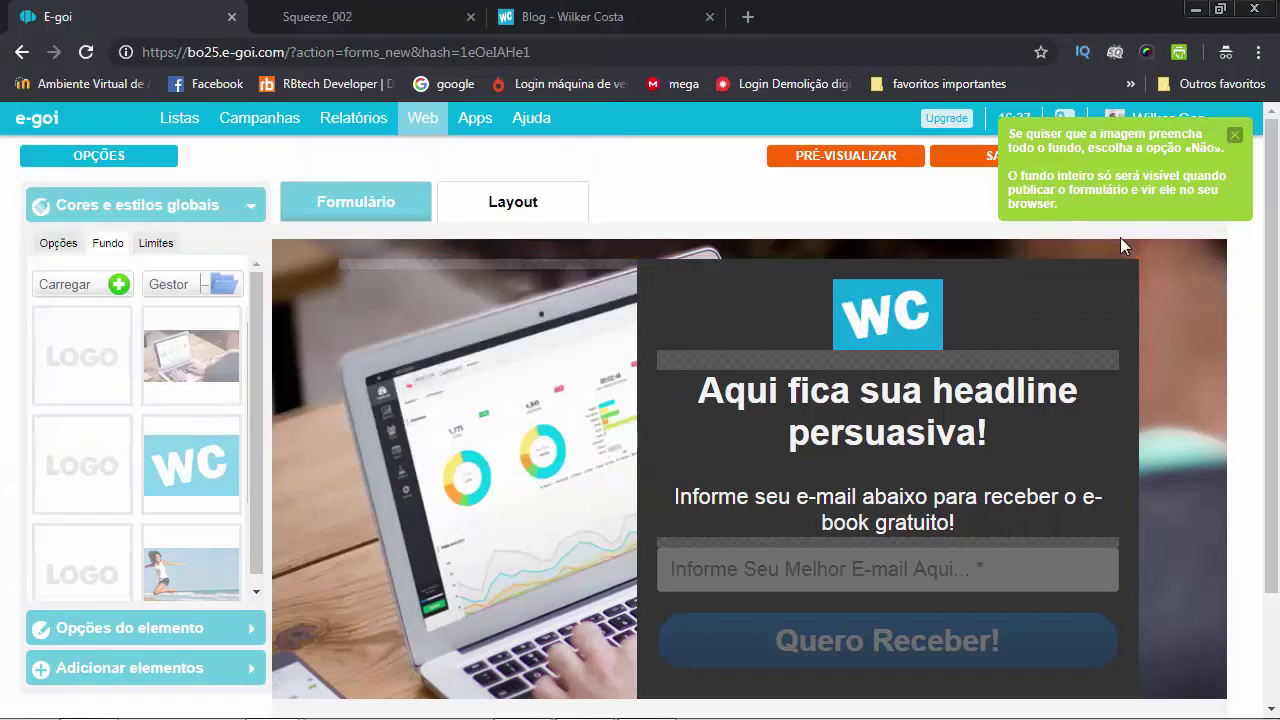
scroll(597, 419, down, 2)
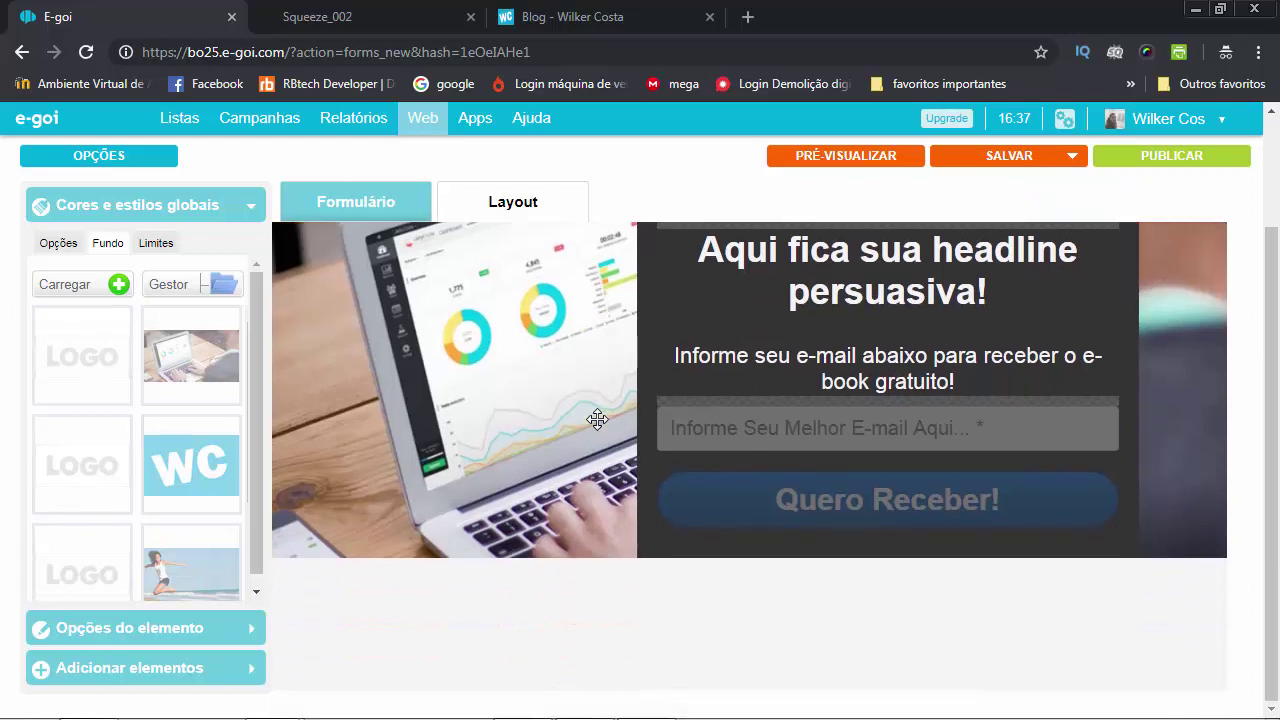
scroll(597, 419, up, 2)
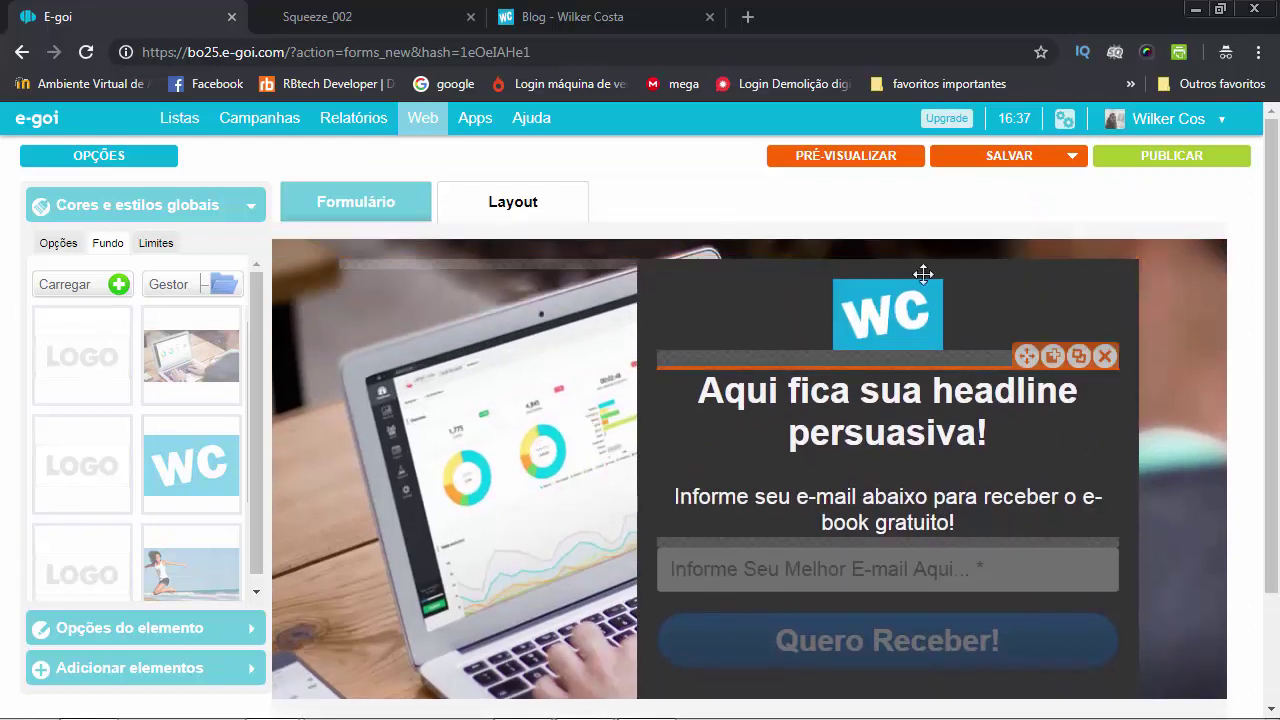
Step: Save the form and check its preview
click(1013, 167)
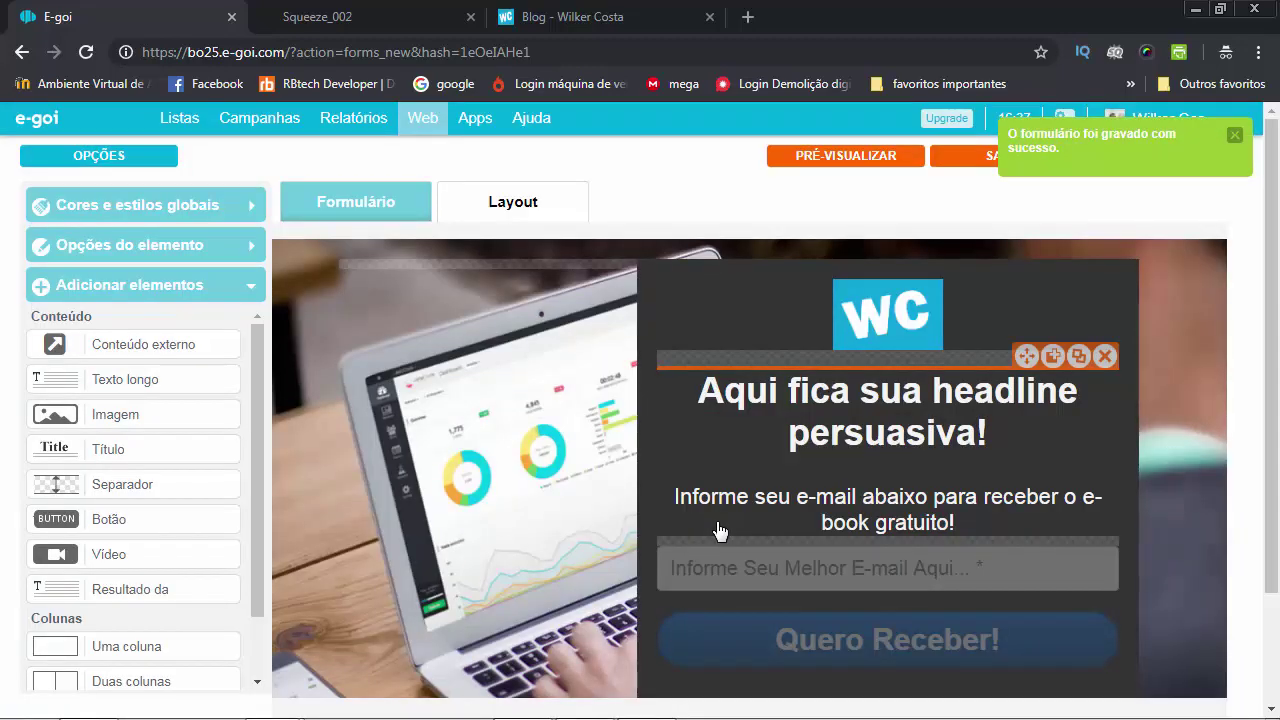
click(842, 168)
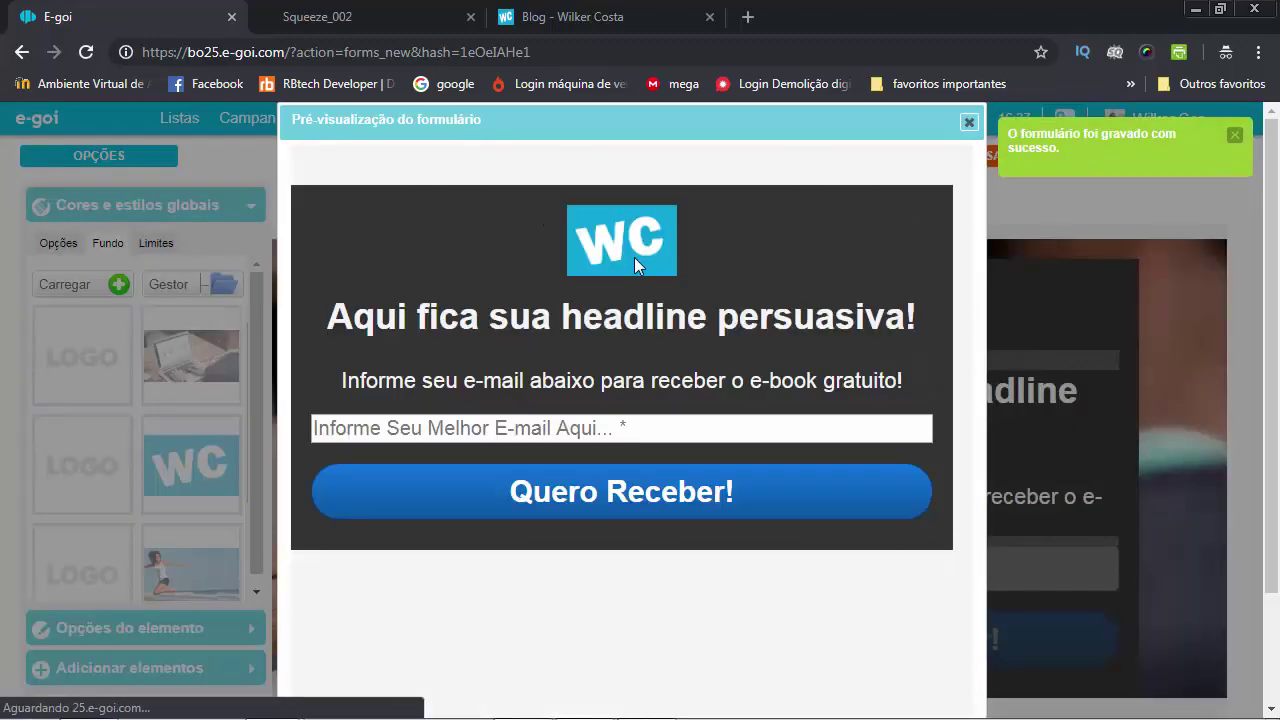
scroll(818, 361, down, 1)
scroll(820, 362, down, 1)
scroll(818, 356, up, 2)
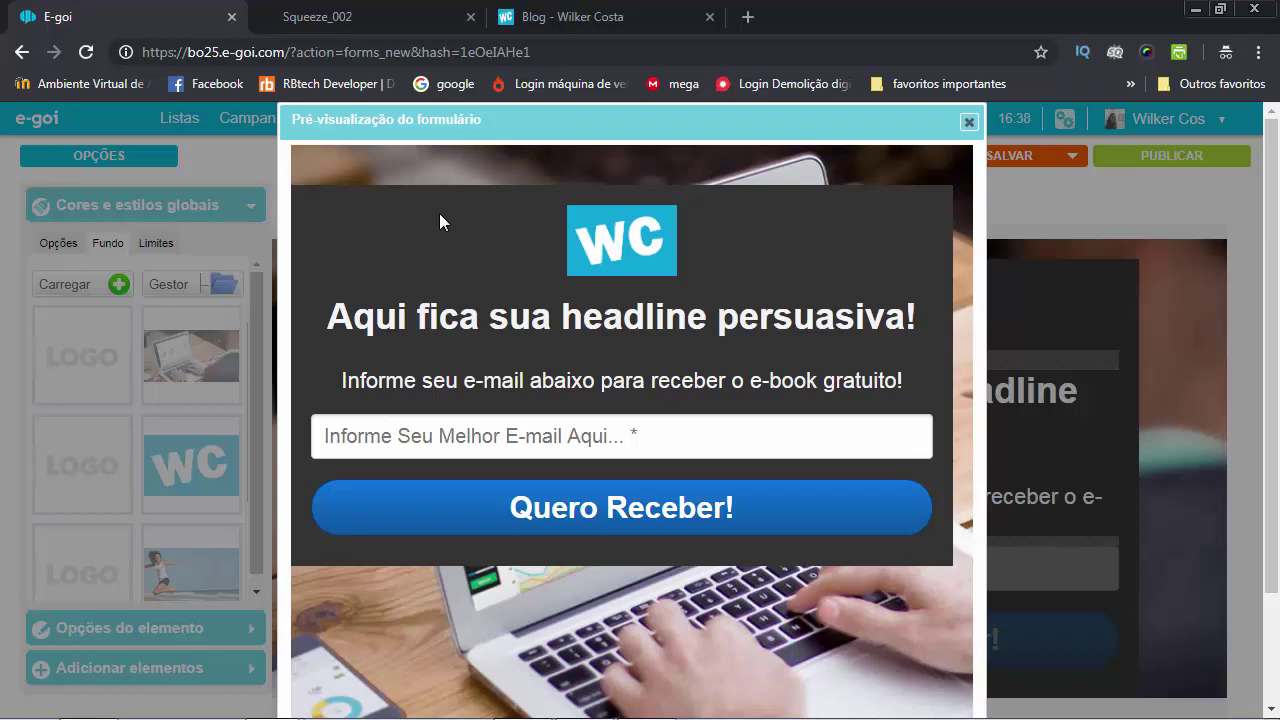
click(966, 121)
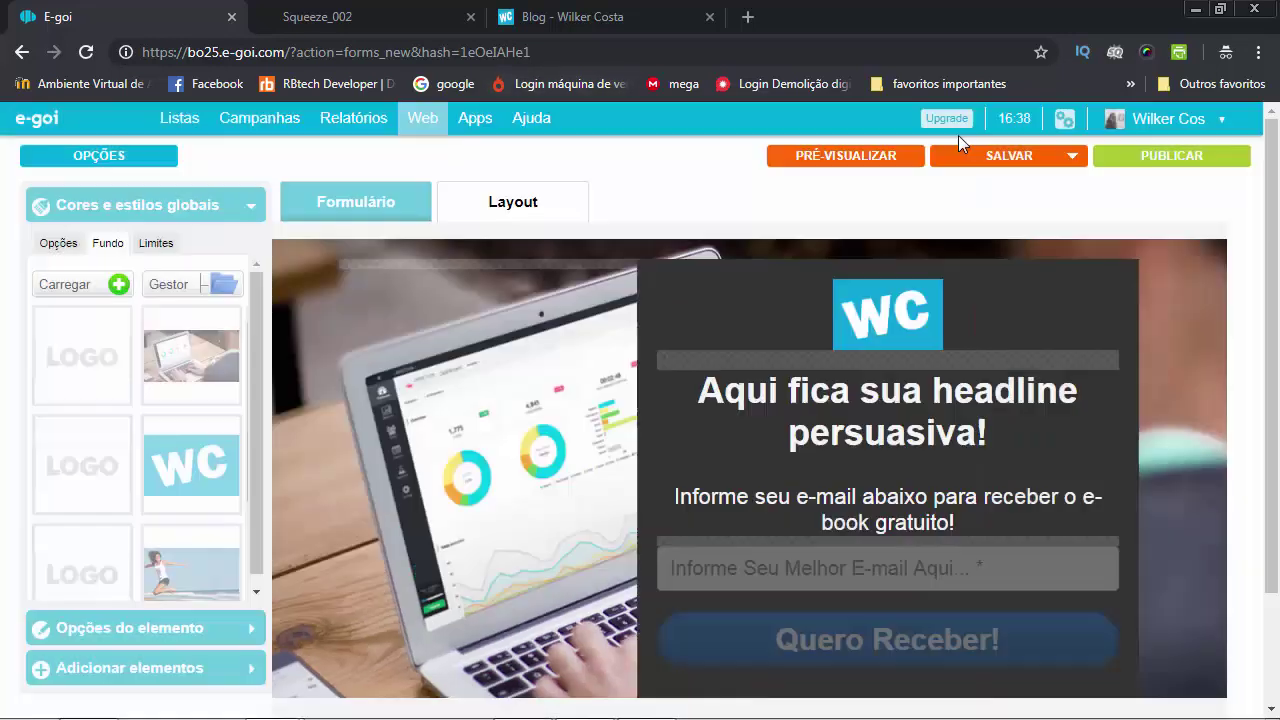
scroll(806, 348, down, 2)
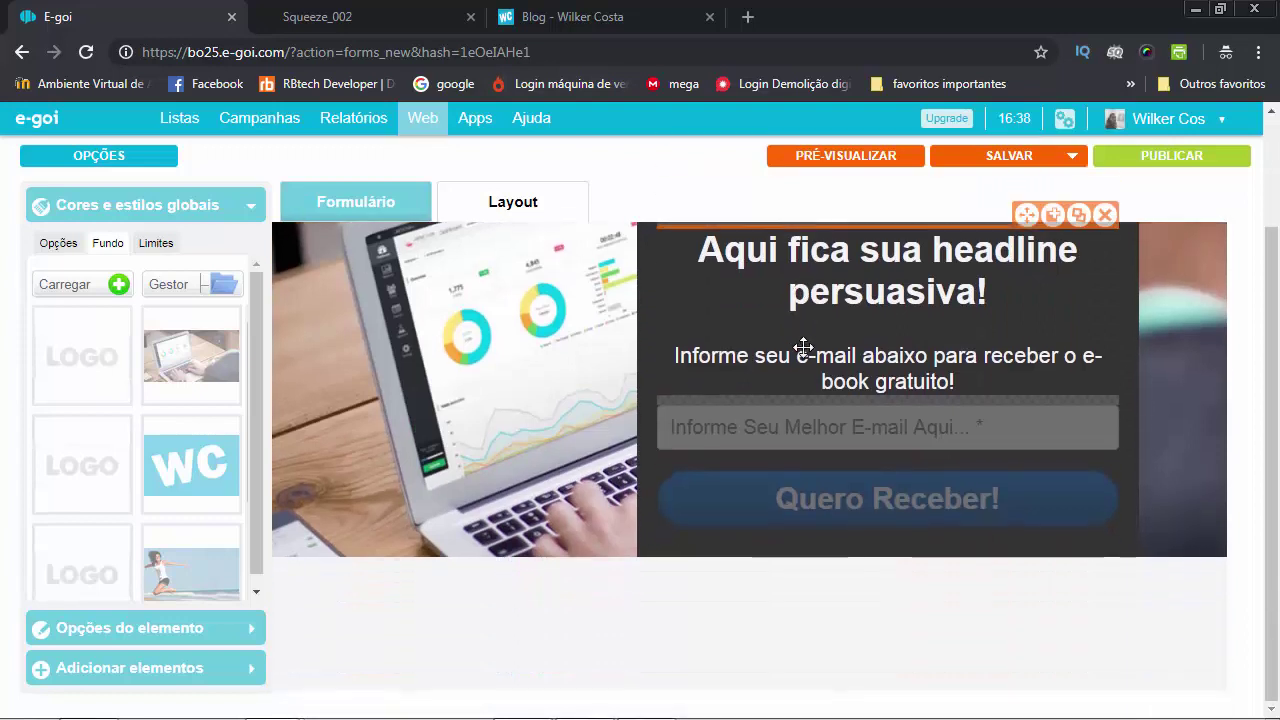
scroll(816, 466, up, 2)
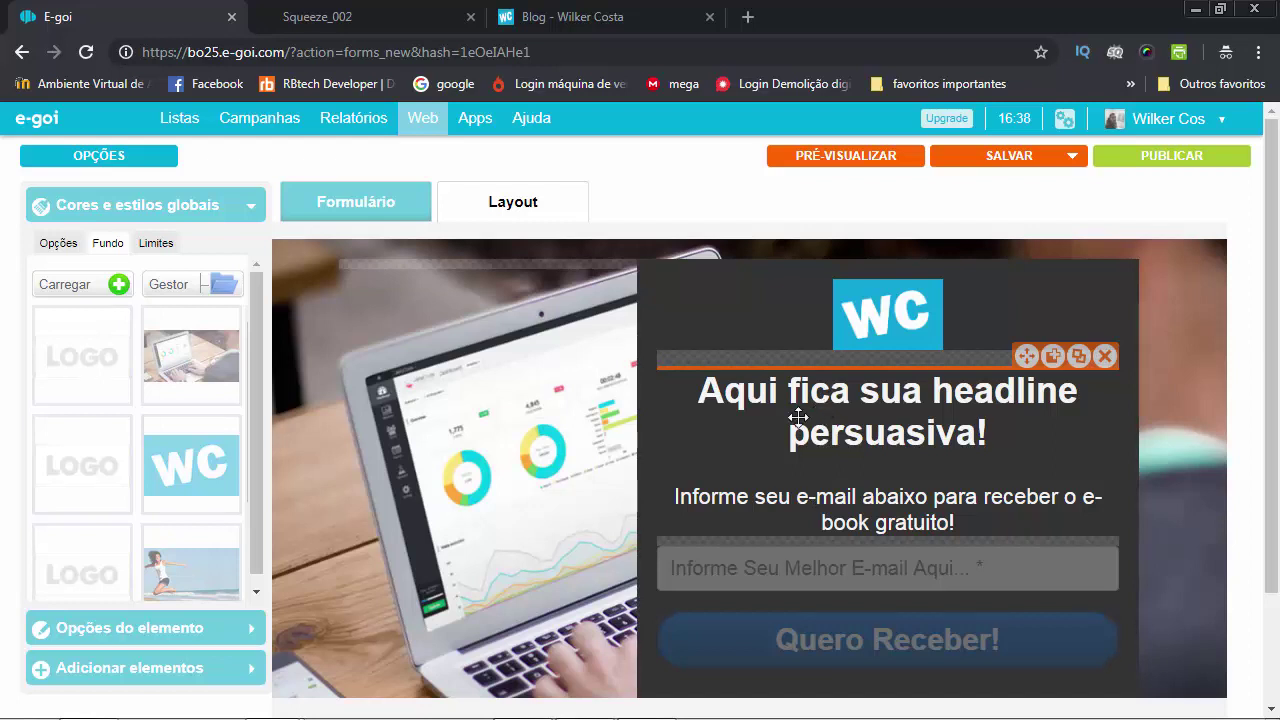
Step: Title the form "Página do e-book sobre afiliados" and set its internal title to "Form de captura de contatos da isca digital n5"
click(119, 158)
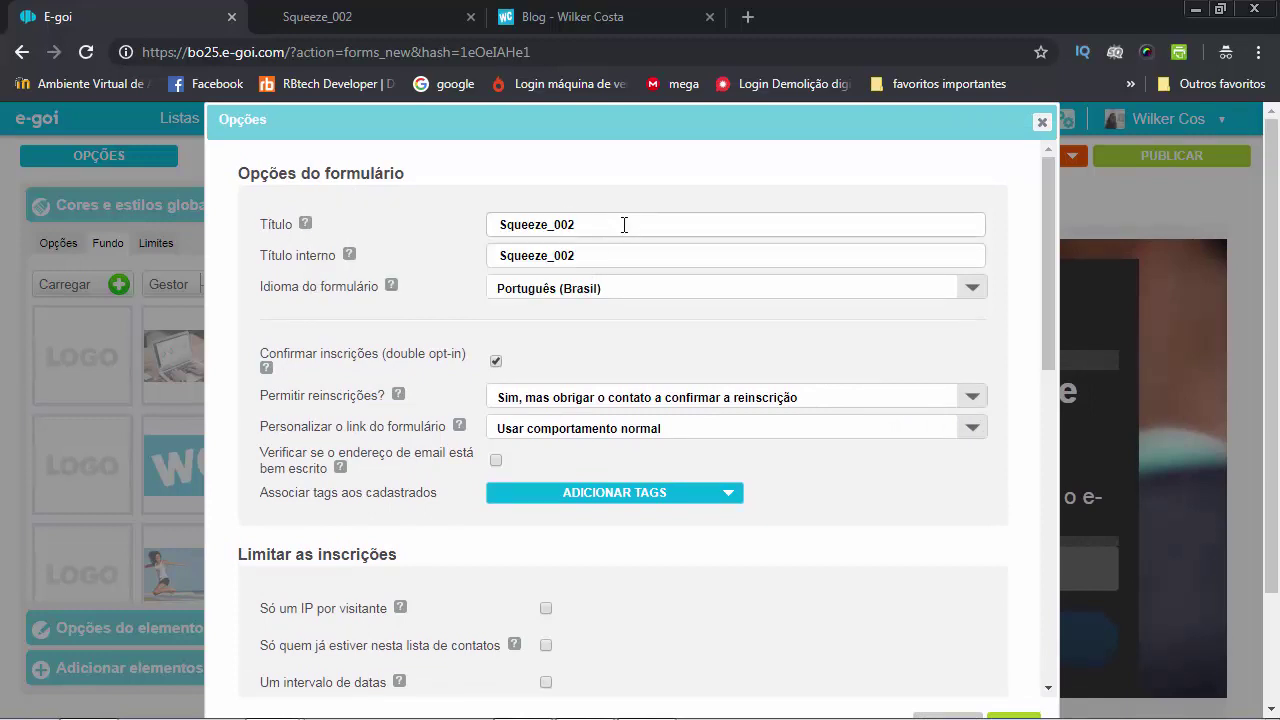
drag(623, 223, 475, 224)
text(P)
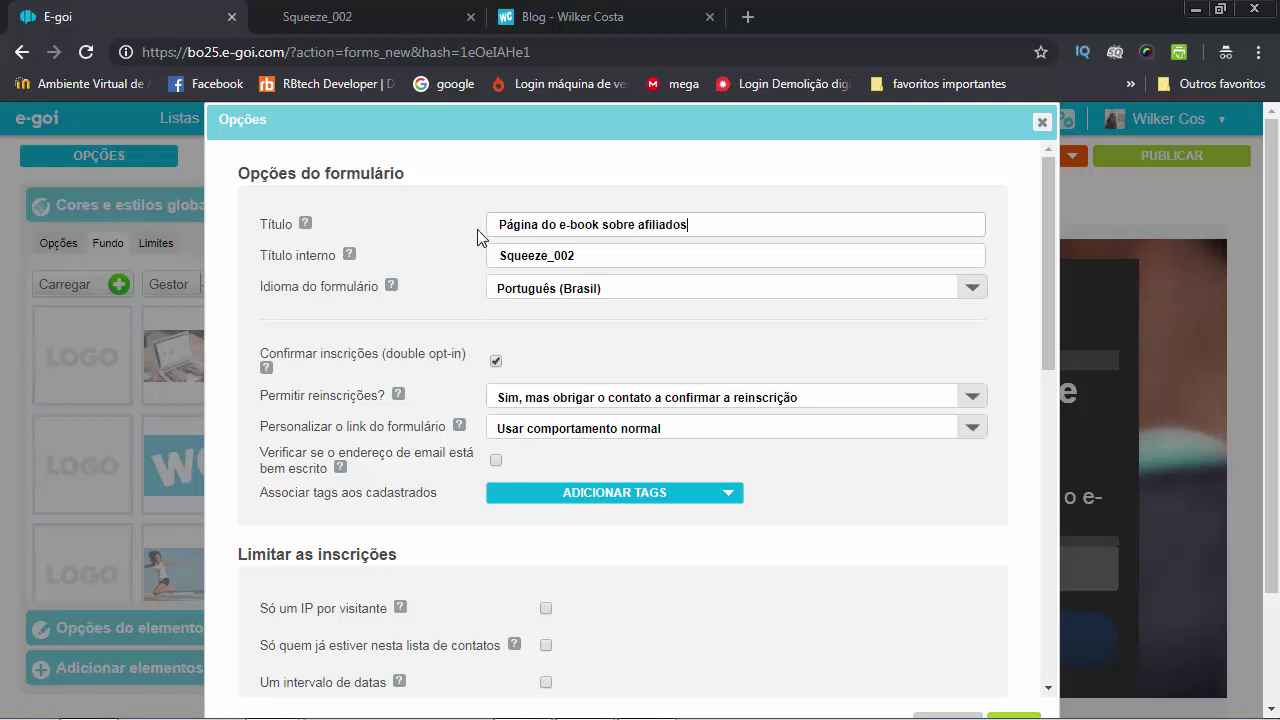
mouse_move(315, 237)
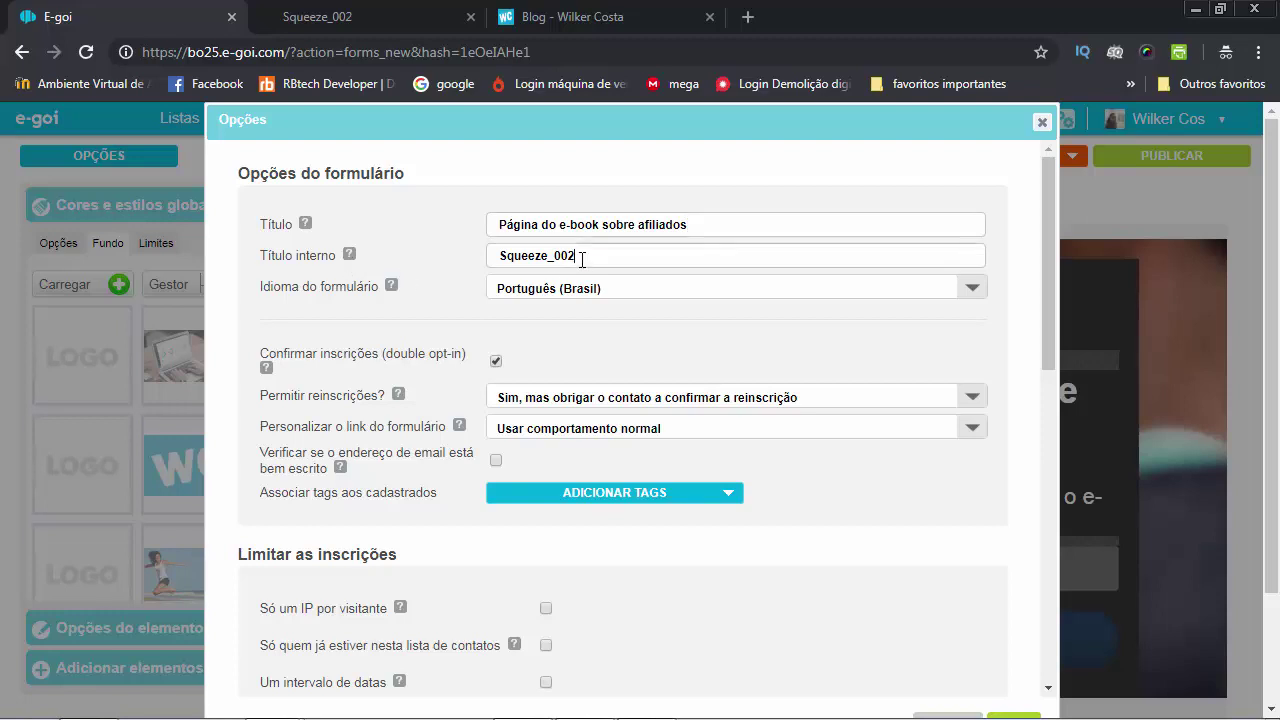
drag(580, 256, 469, 257)
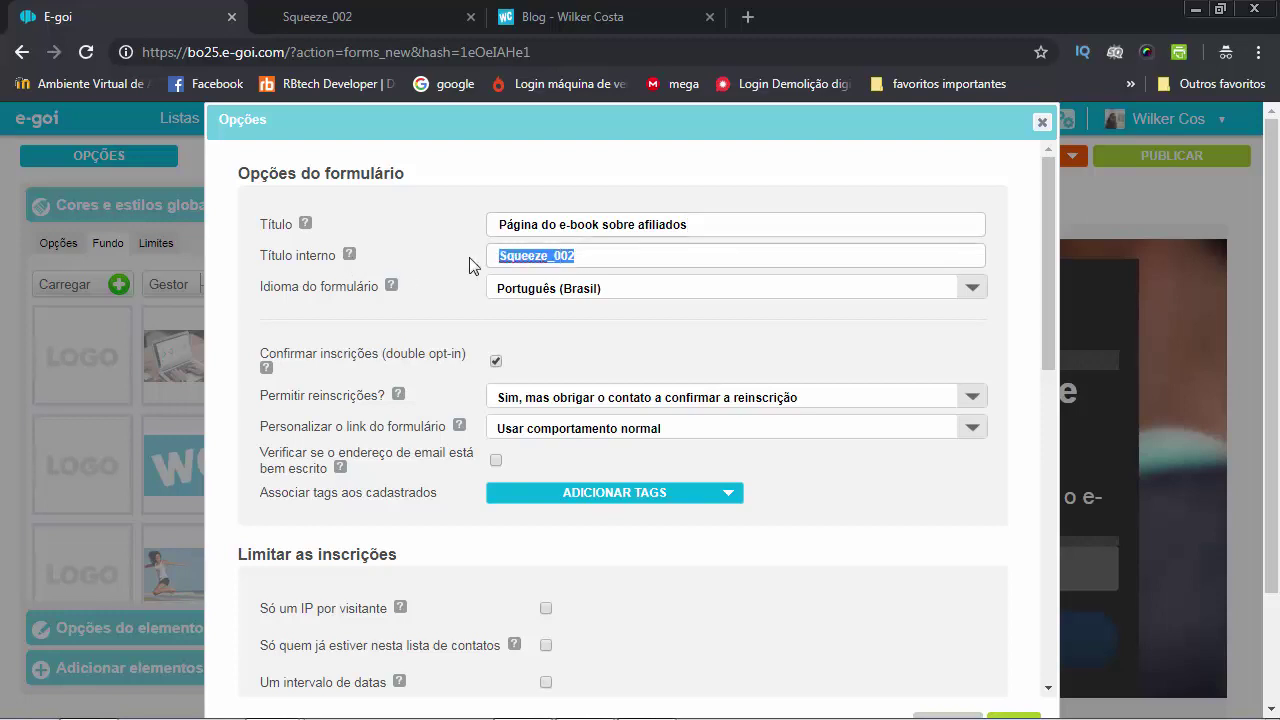
text(Fo)
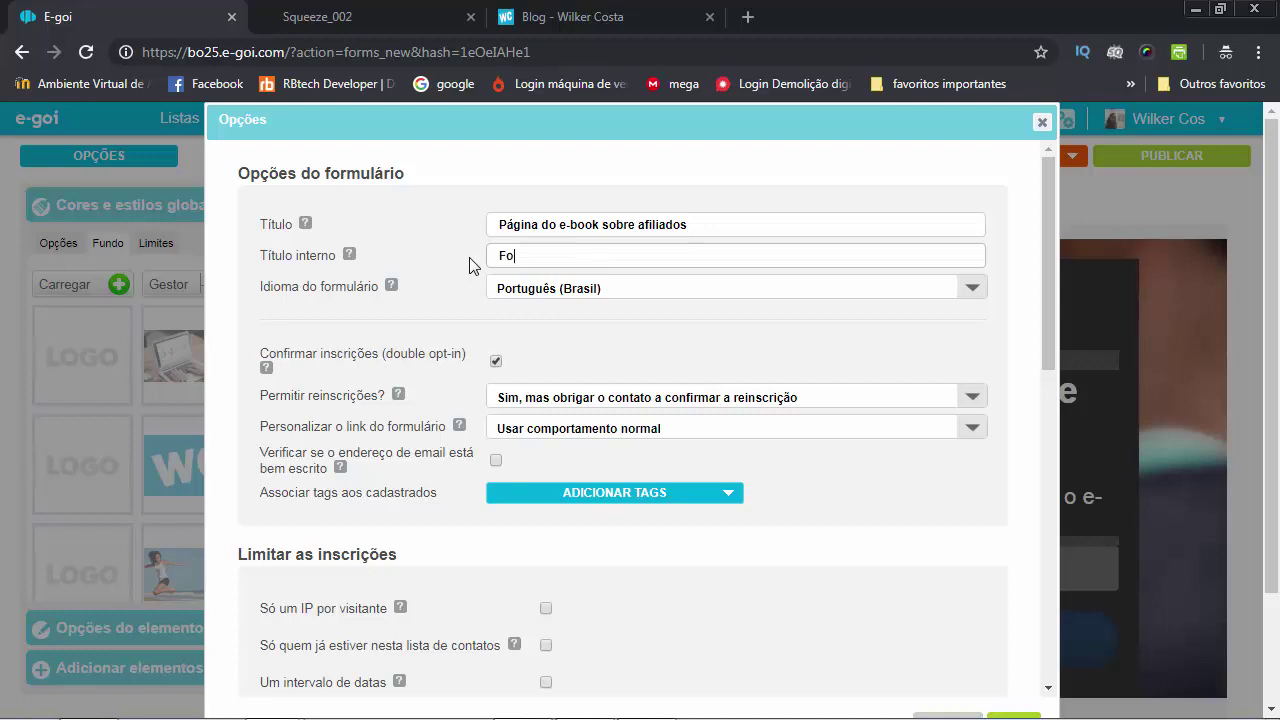
text(rm de captura de contatos da isca digital n5)
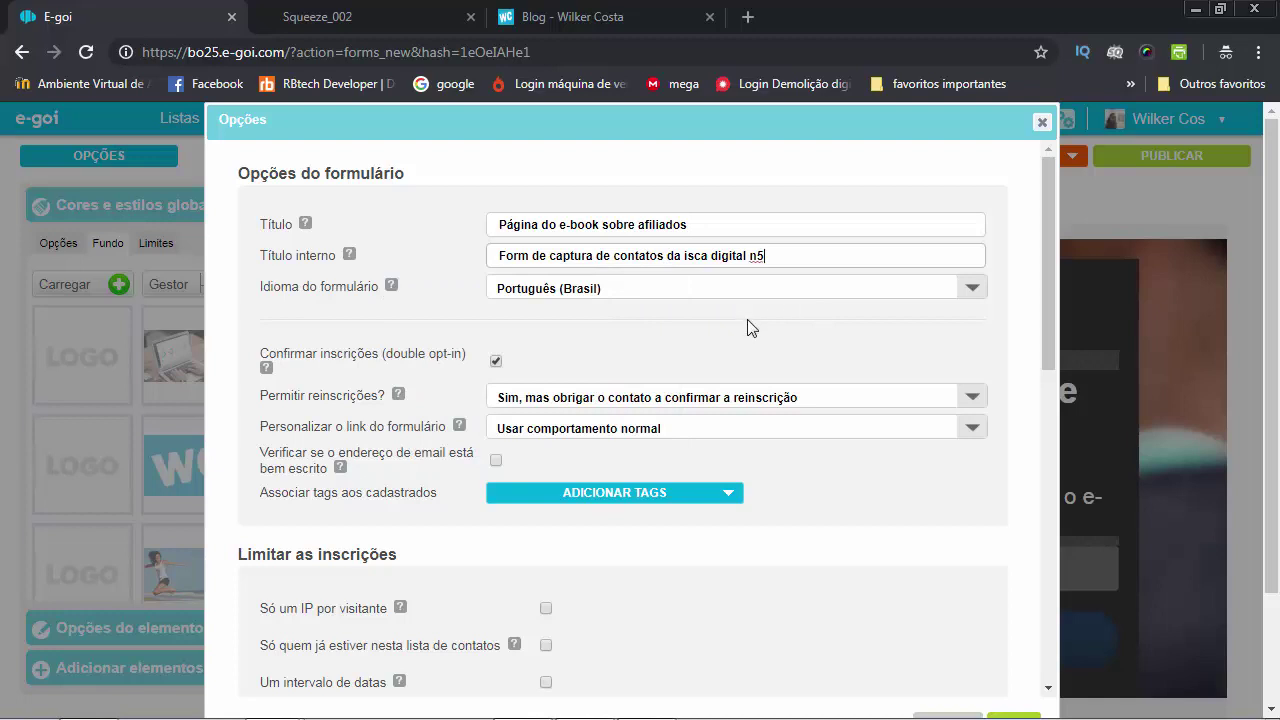
Step: Allow re-subscriptions in the form options while requiring the contact to confirm them
scroll(750, 326, down, 1)
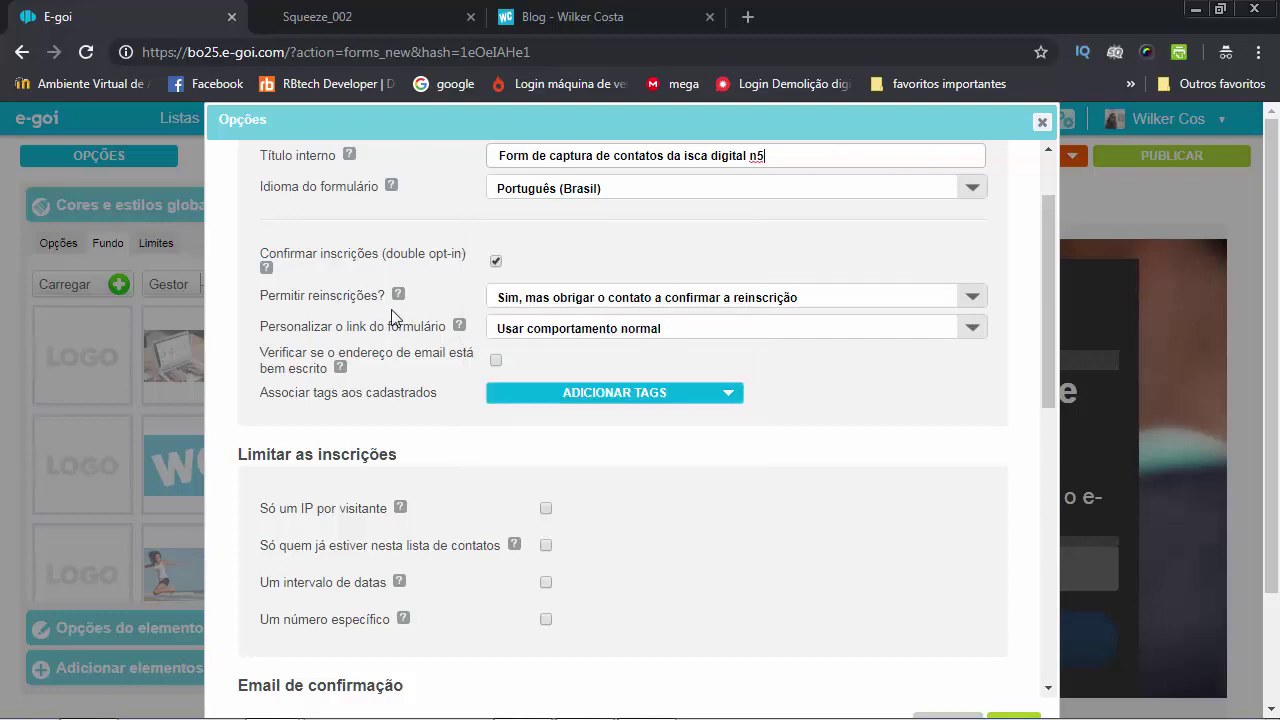
click(817, 312)
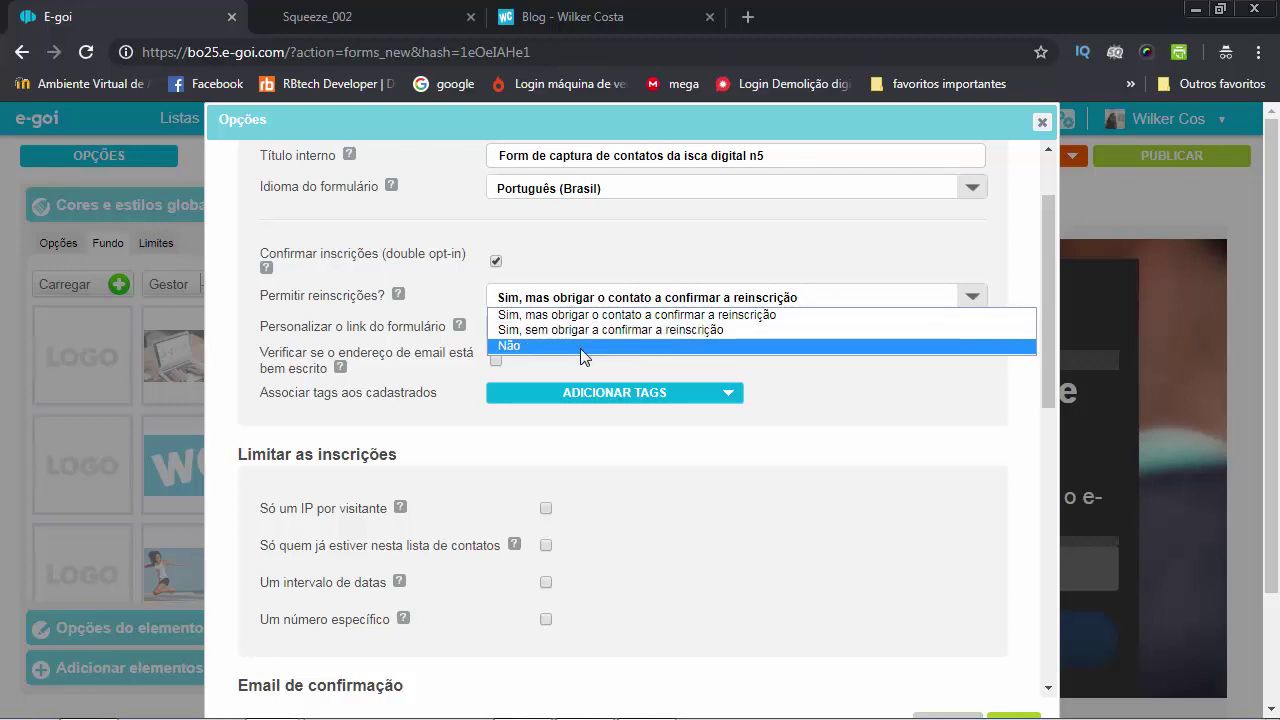
click(672, 315)
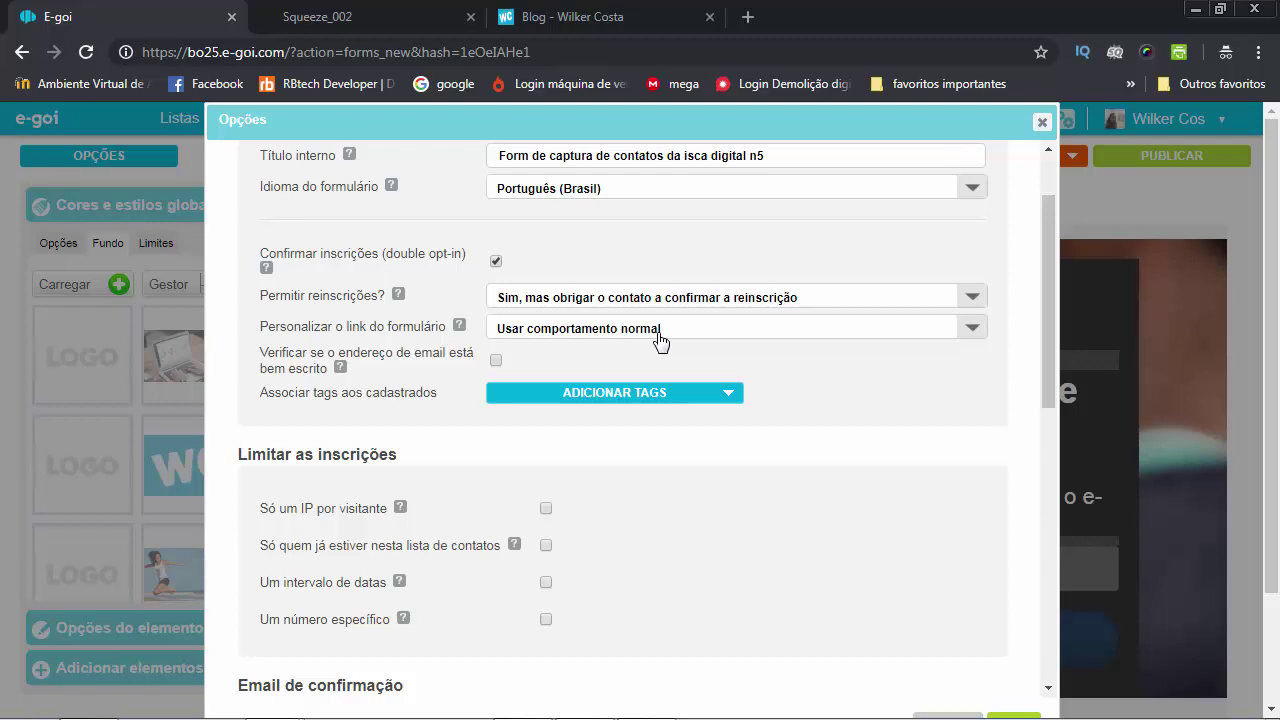
Step: Personalise the form link with the mkt.wilkercosta.net domain and enable the check for correctly written e-mail addresses
click(656, 331)
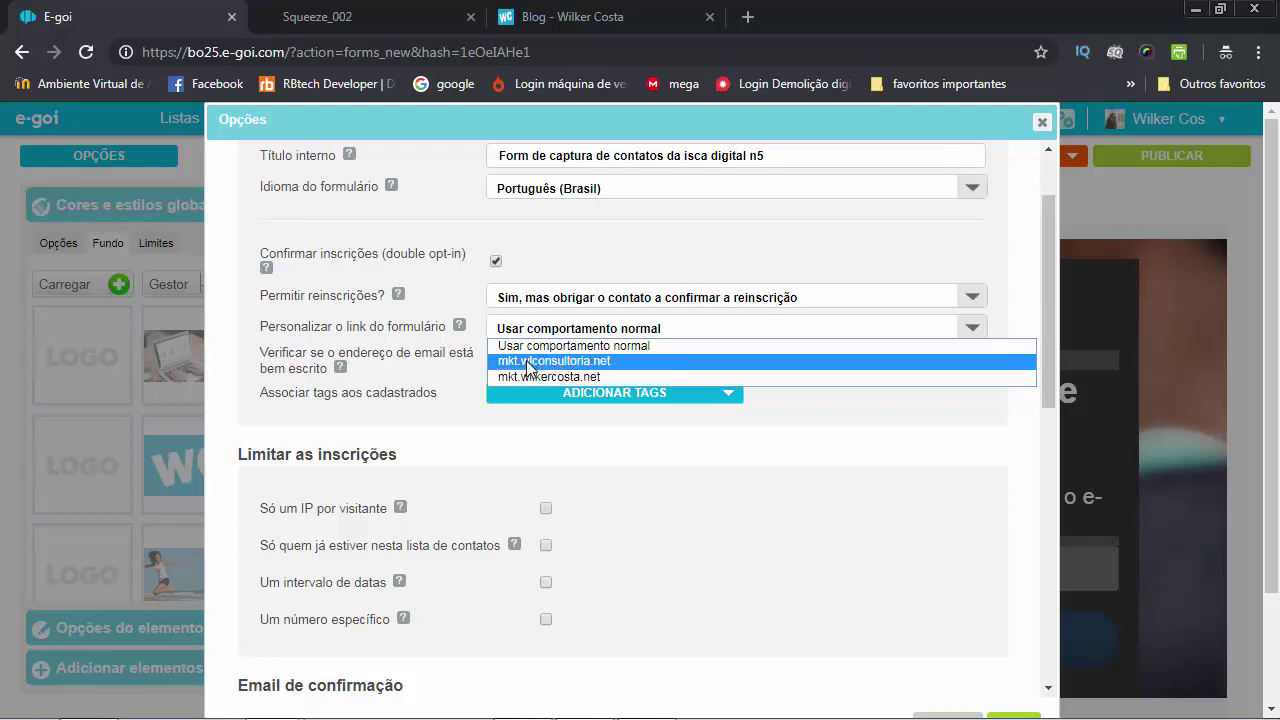
click(600, 375)
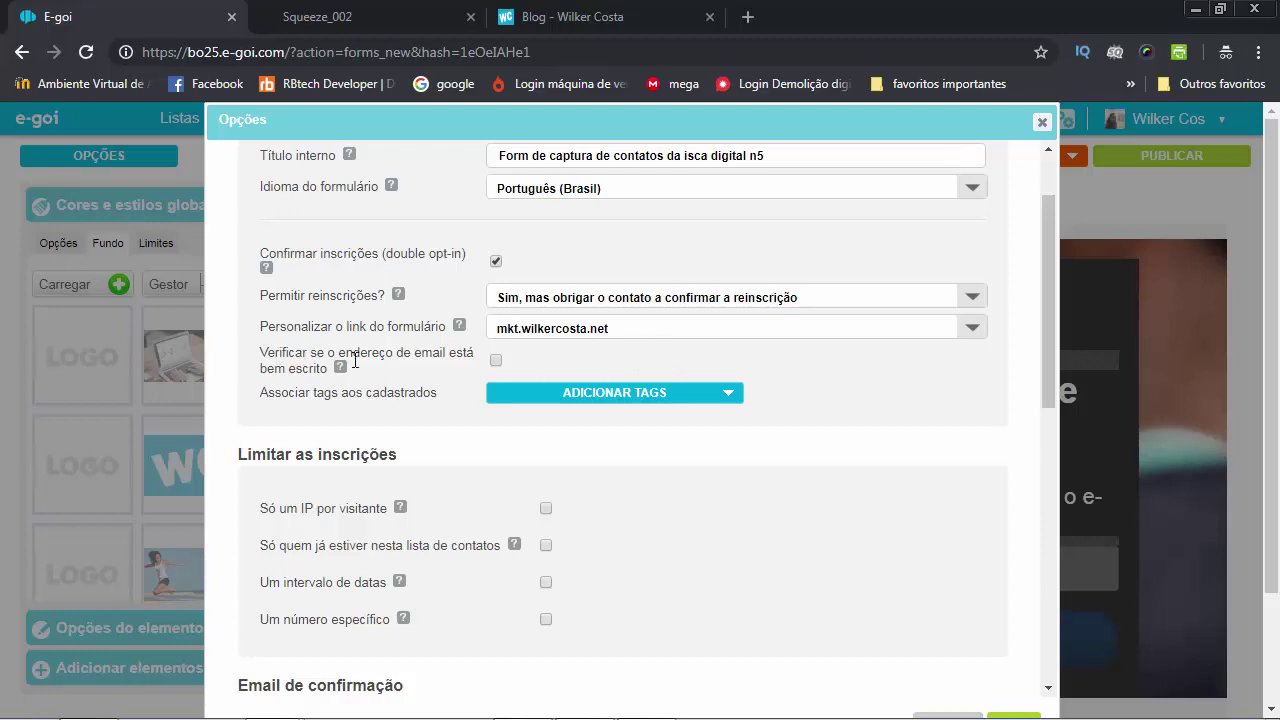
click(495, 362)
Step: Look through the subscription limits, confirmation e-mail and result options, and view the published Squeeze_002 page
scroll(795, 391, down, 1)
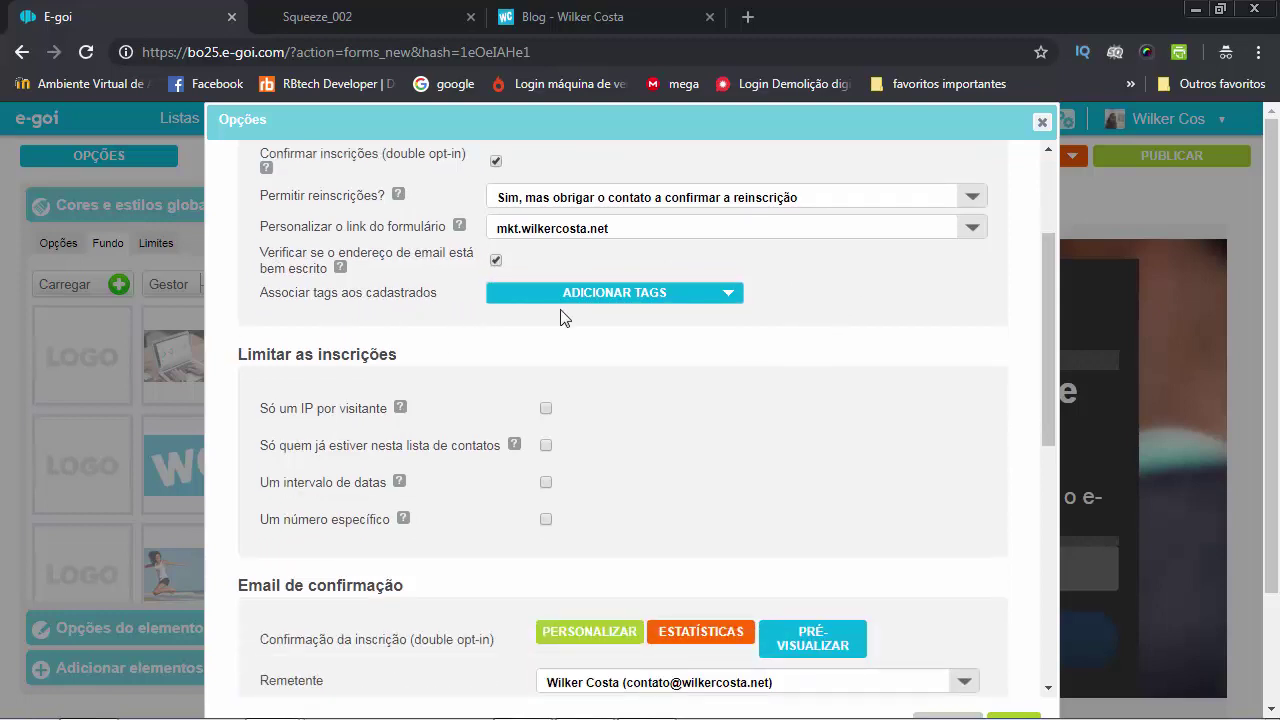
scroll(671, 354, down, 2)
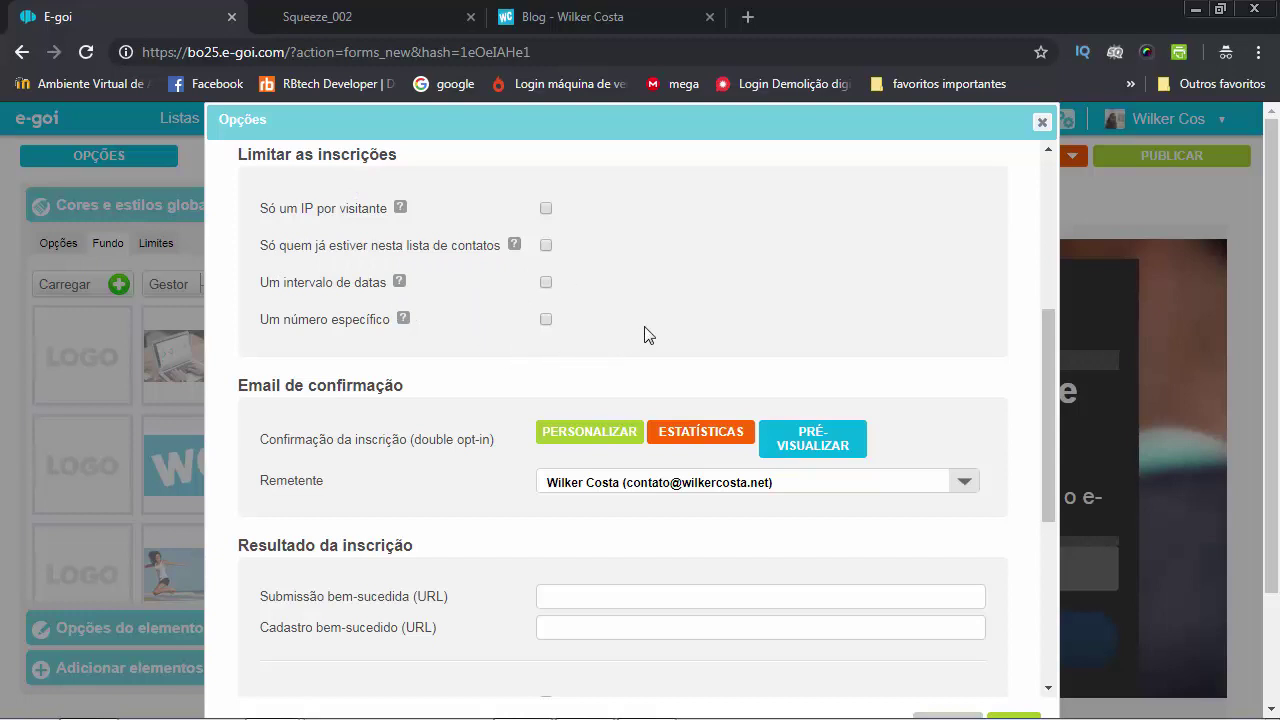
scroll(644, 327, down, 1)
scroll(557, 330, down, 1)
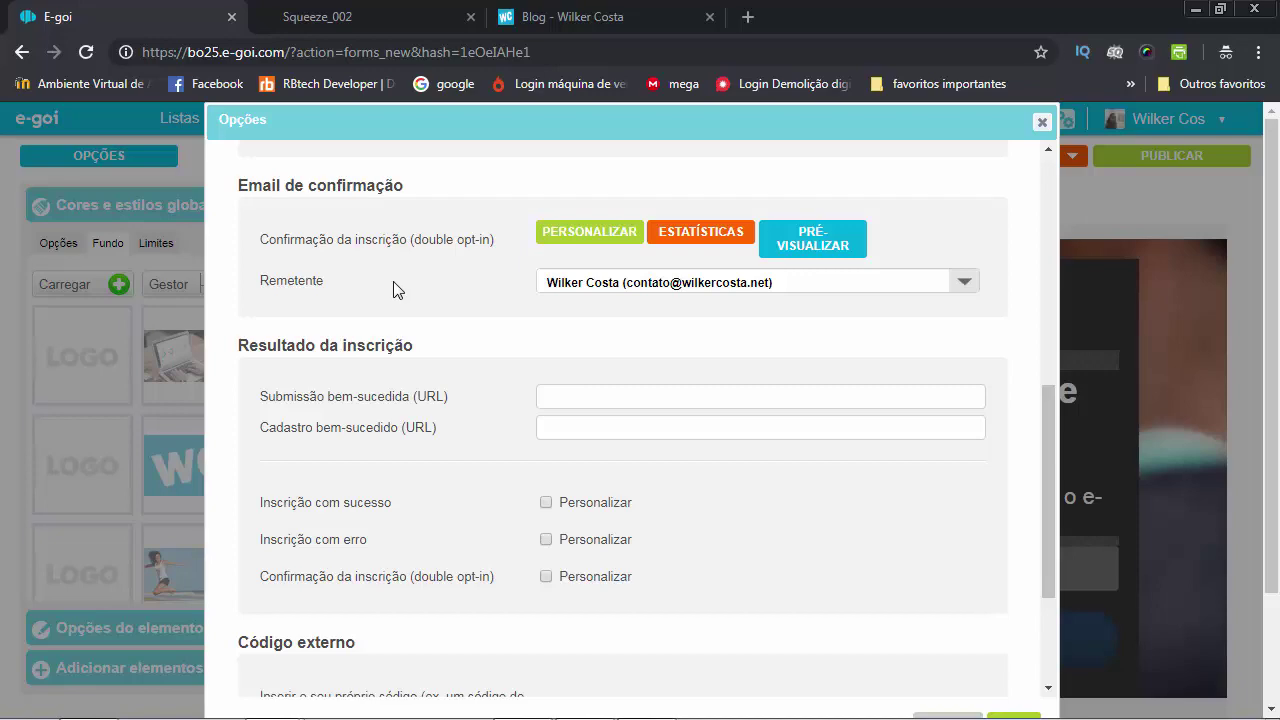
scroll(454, 308, up, 5)
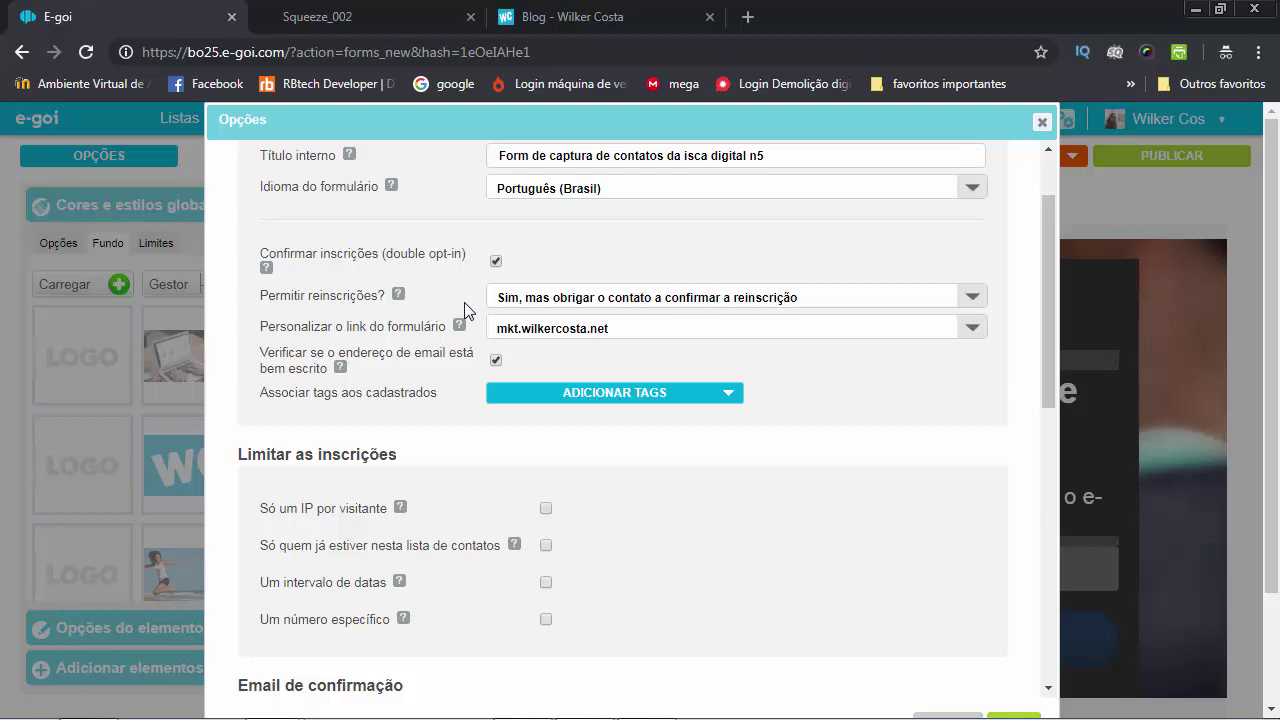
click(391, 28)
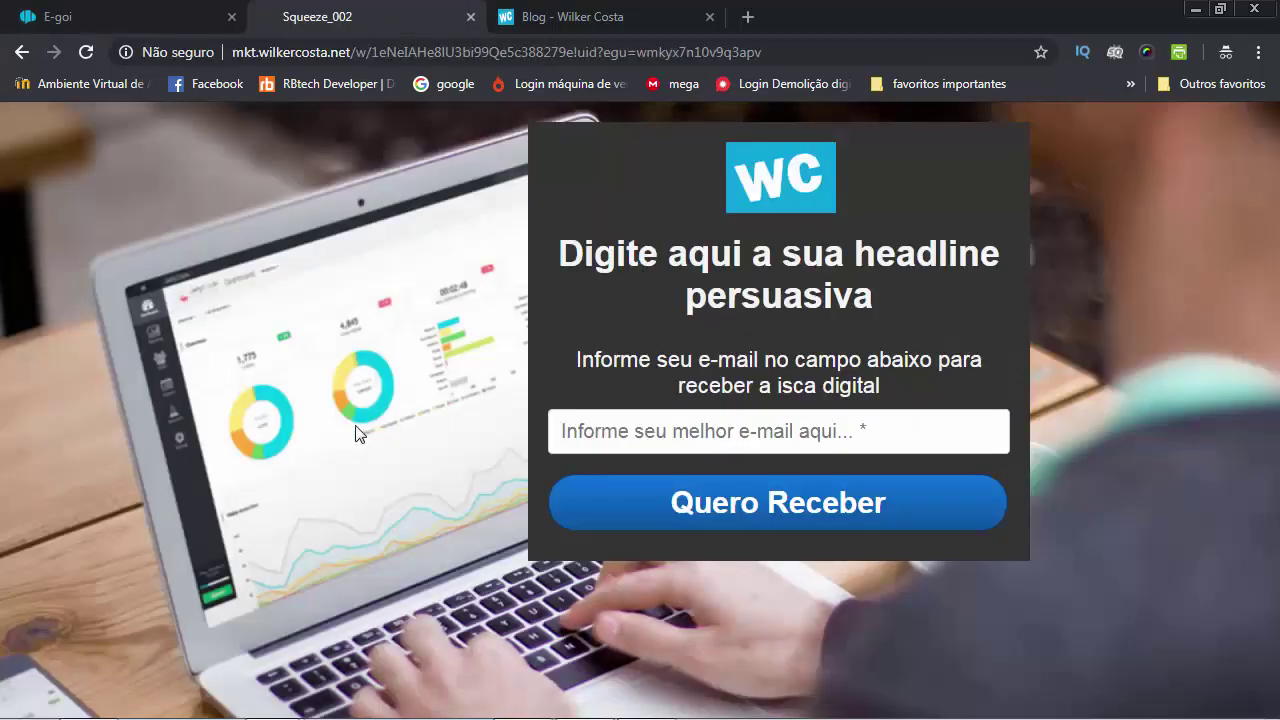
Step: Test the published page's e-mail validation by submitting the invalid entry "kmskmk", and return to the E-goi form options
click(818, 427)
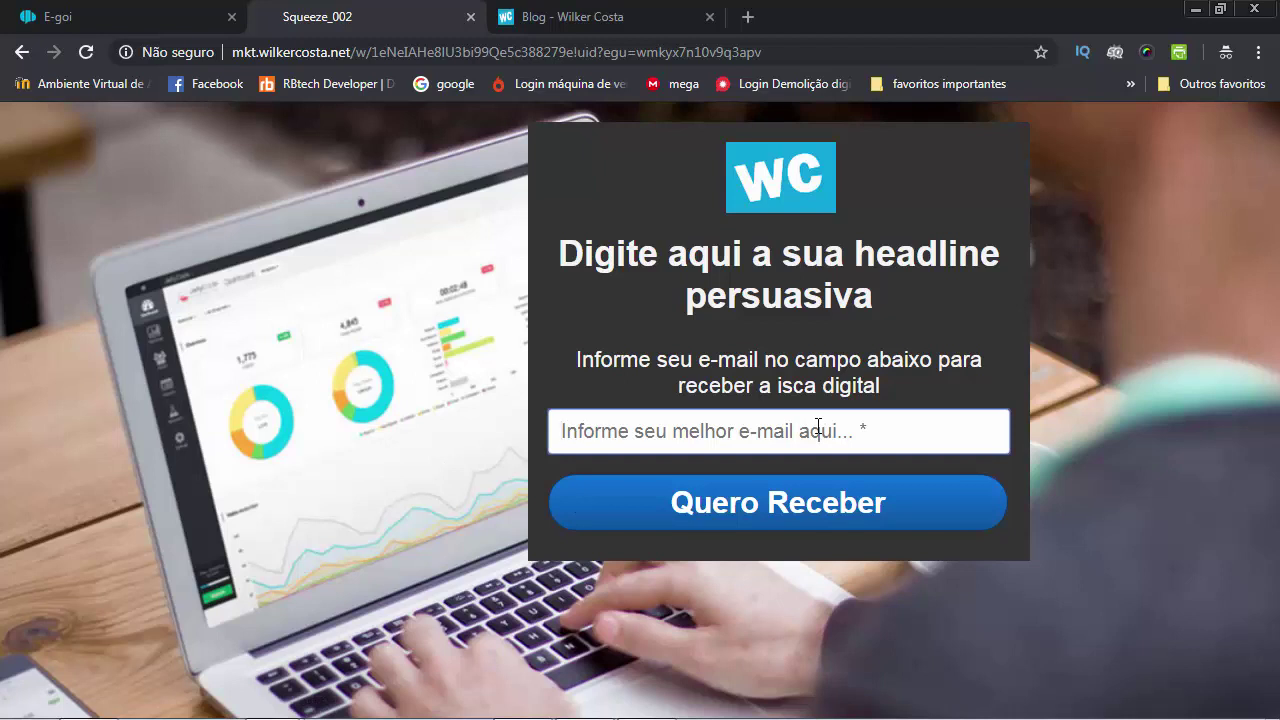
text(kmskmk)
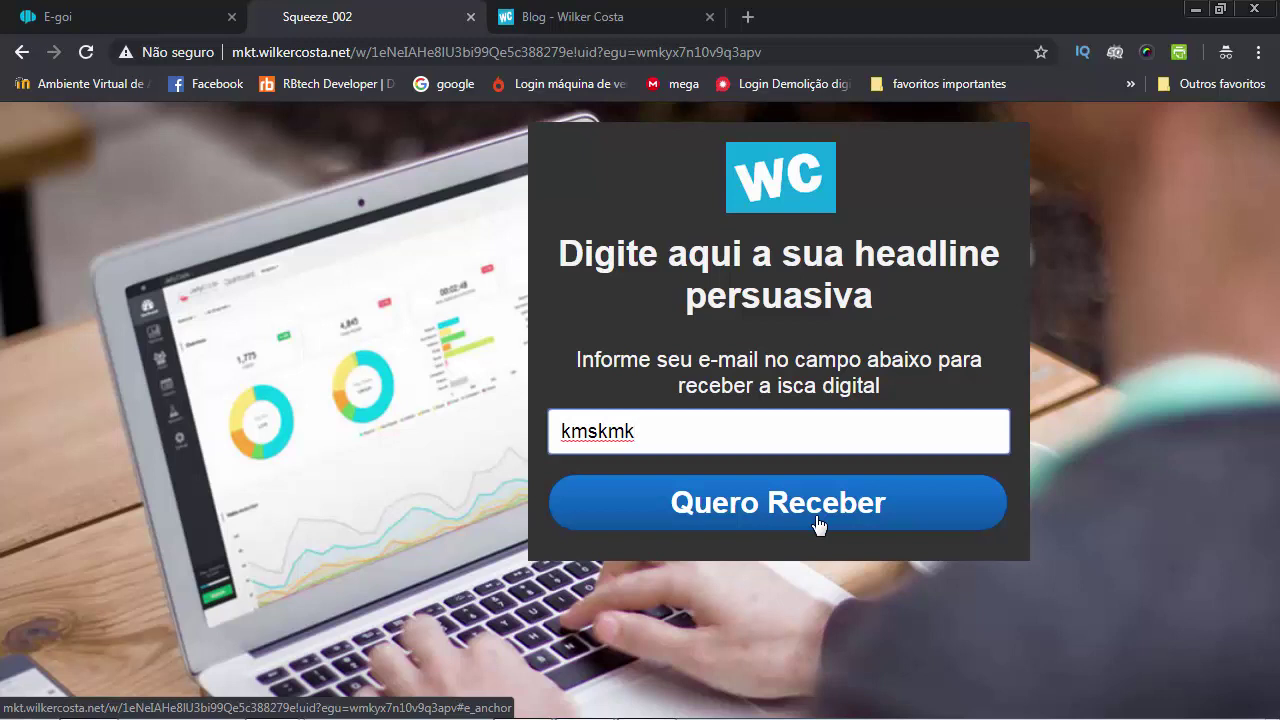
click(172, 17)
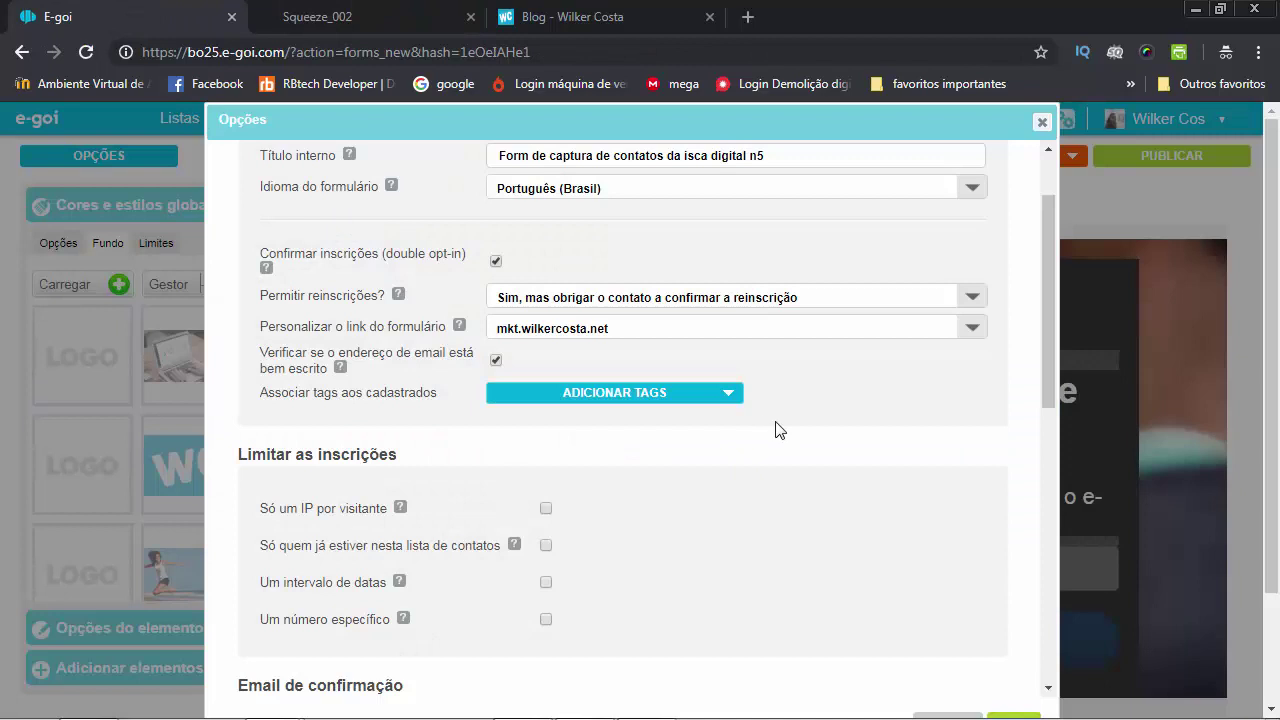
Step: Look through the confirmation e-mail's available senders and the subscription result options without changing the sender
scroll(776, 429, down, 3)
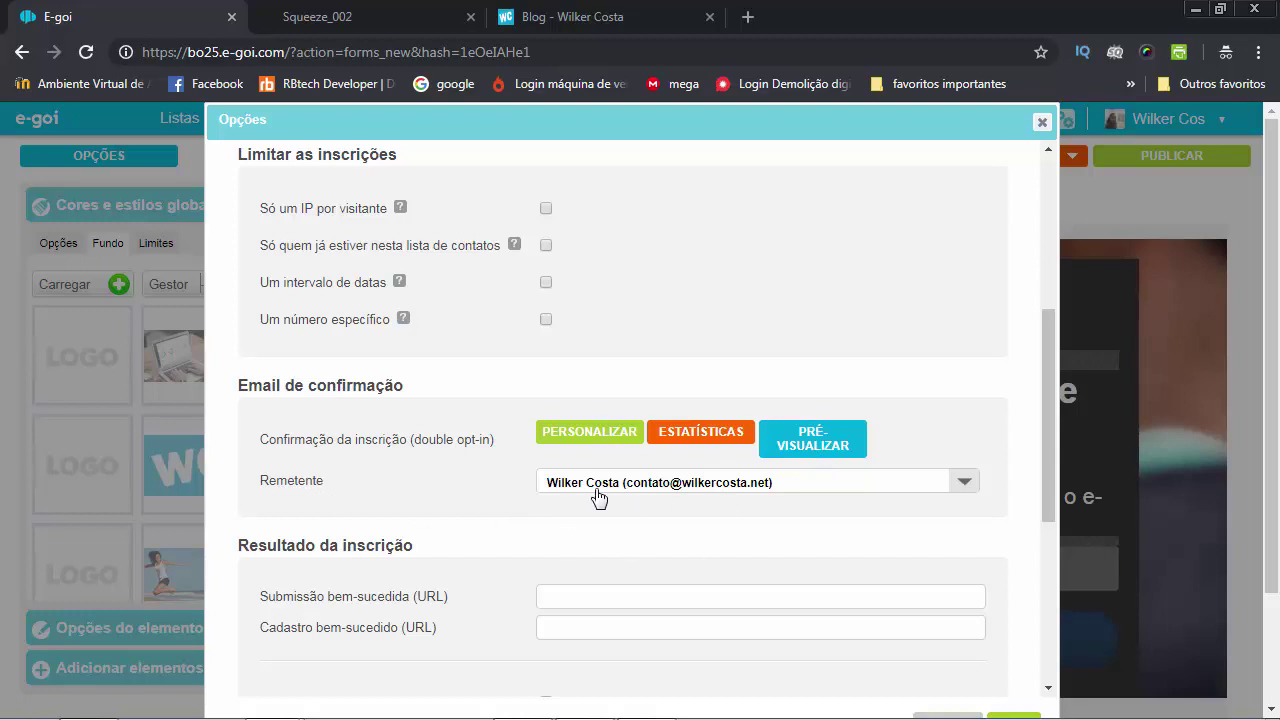
click(888, 496)
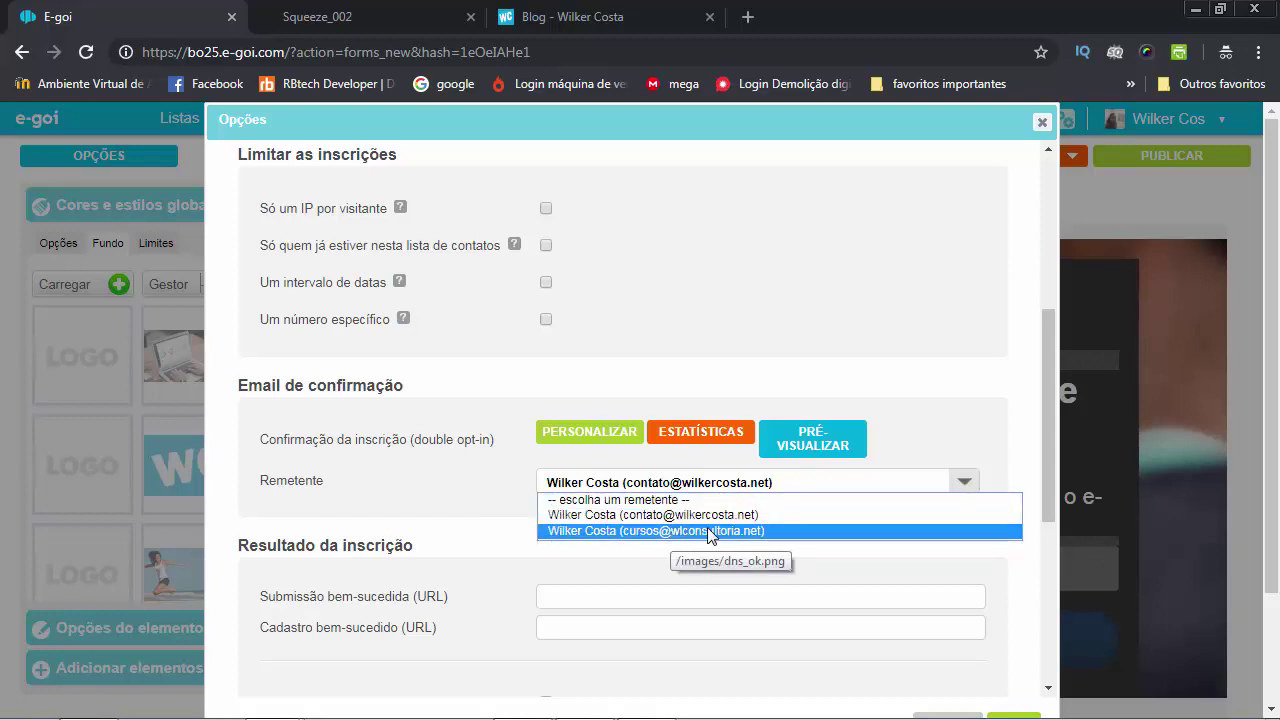
click(866, 490)
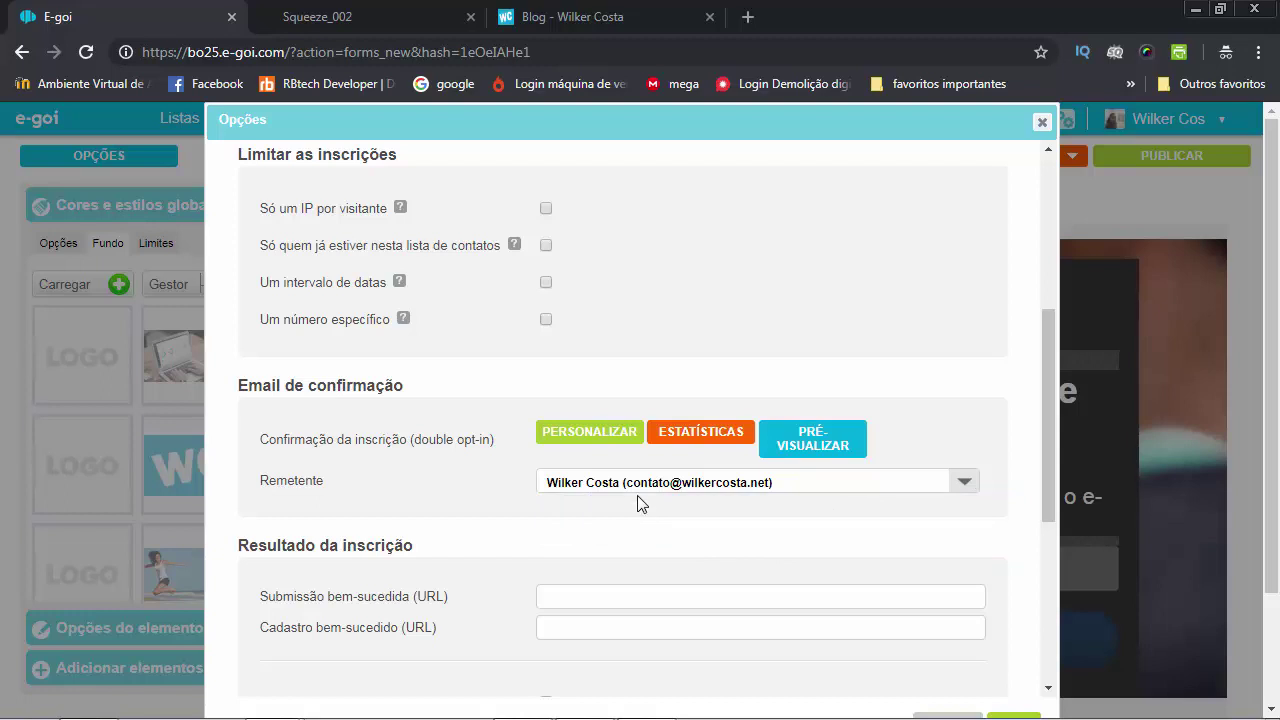
scroll(640, 503, down, 3)
scroll(646, 451, down, 1)
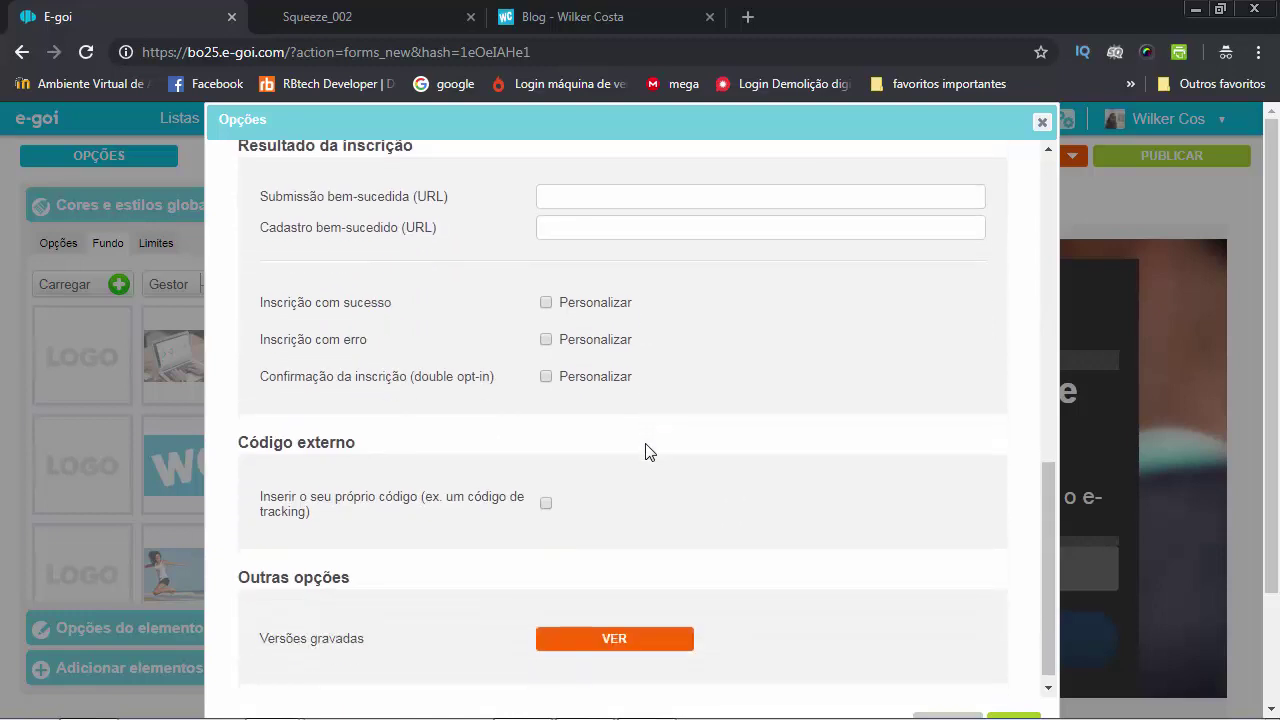
scroll(646, 451, up, 1)
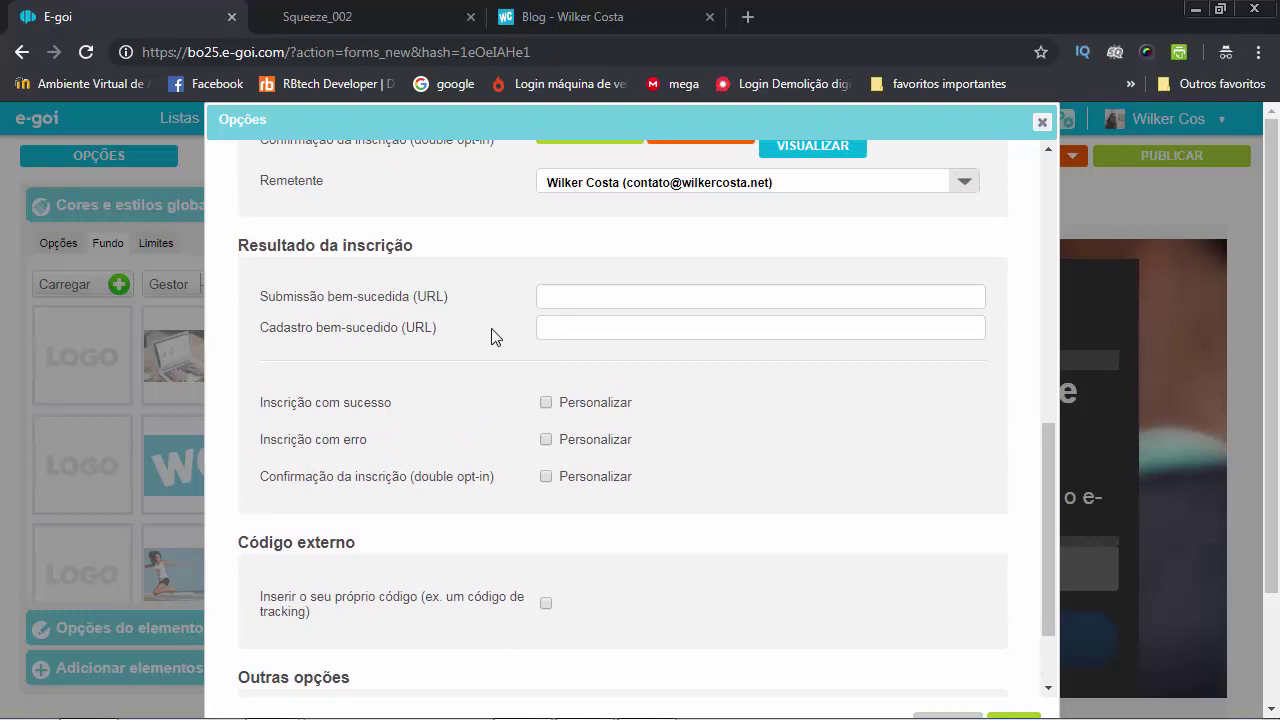
click(597, 297)
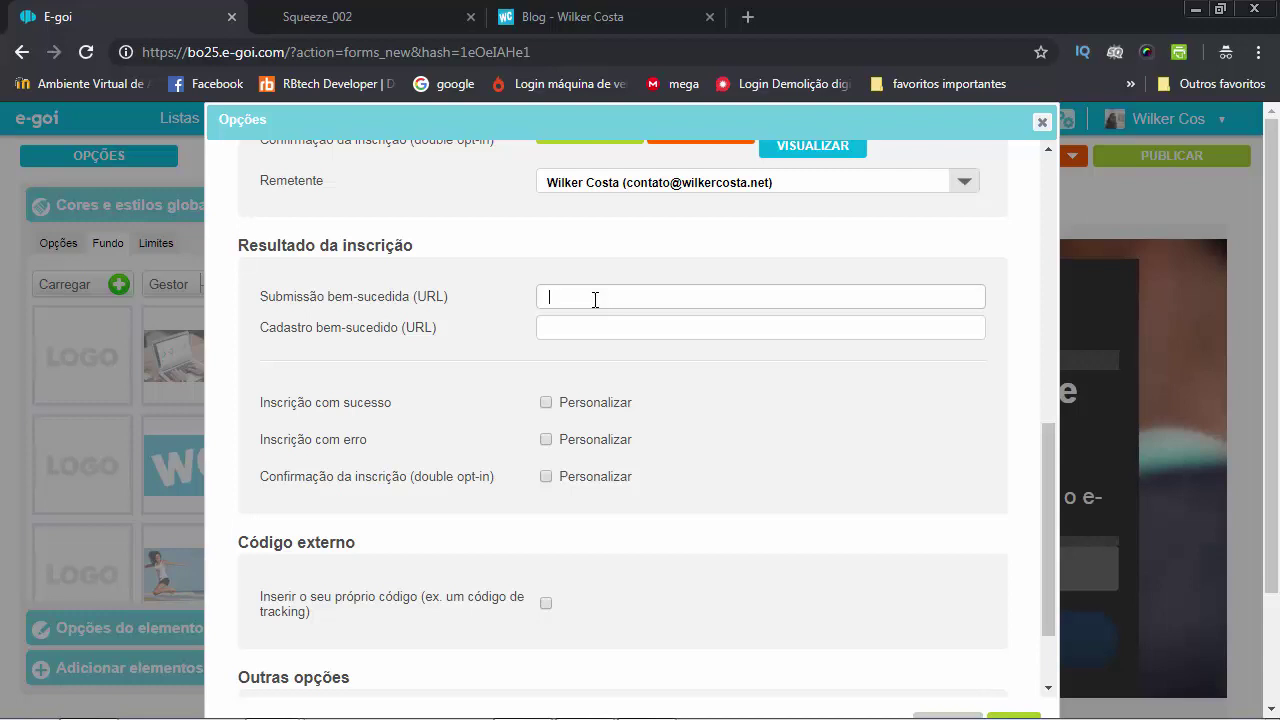
click(386, 17)
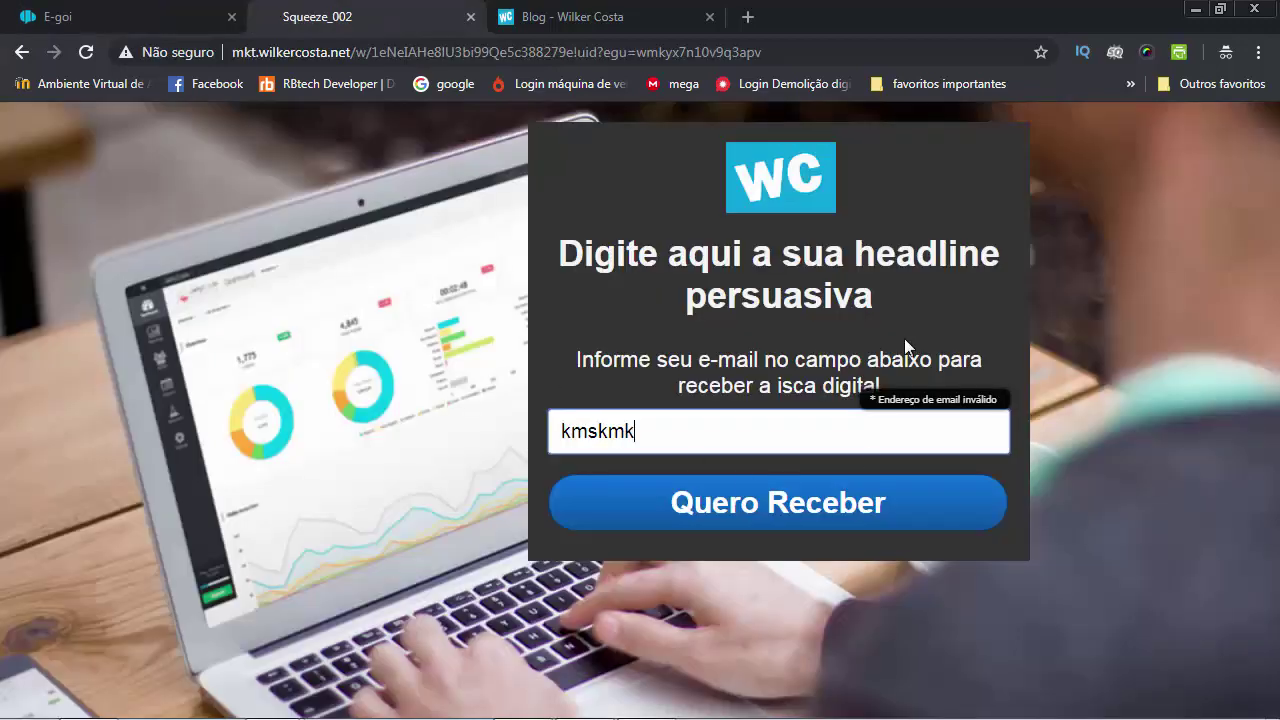
drag(711, 440, 565, 433)
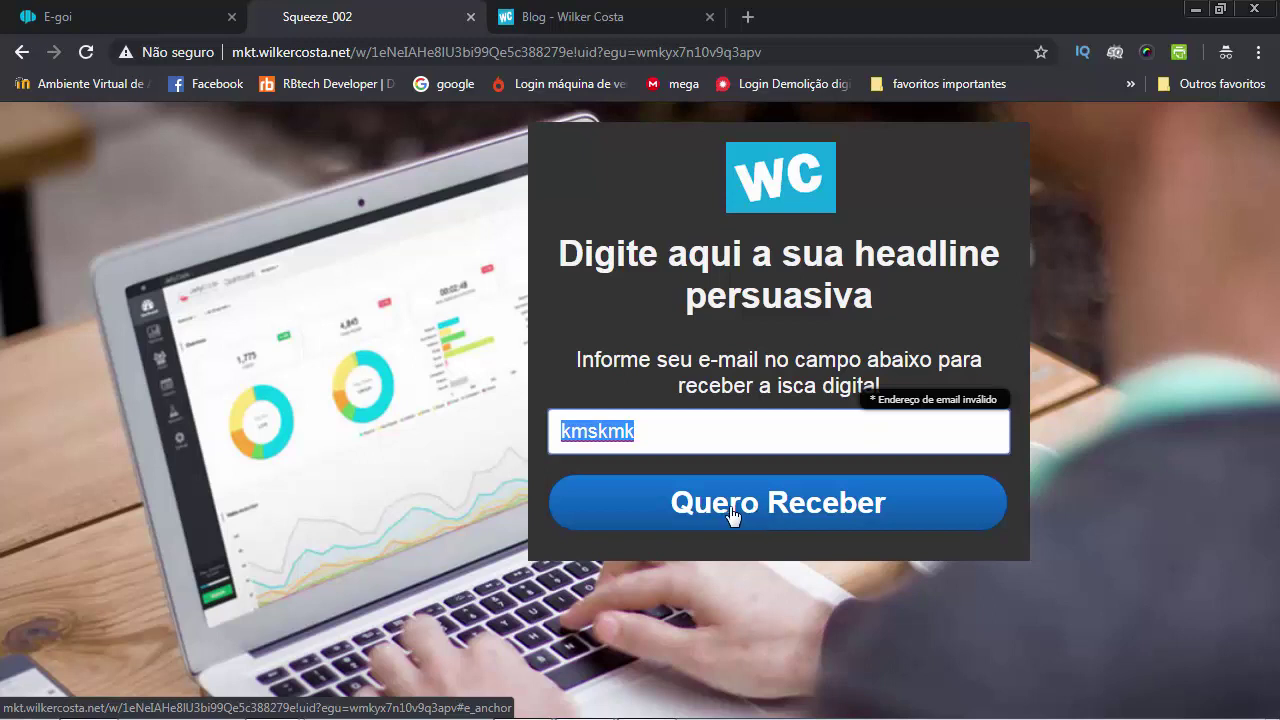
click(186, 20)
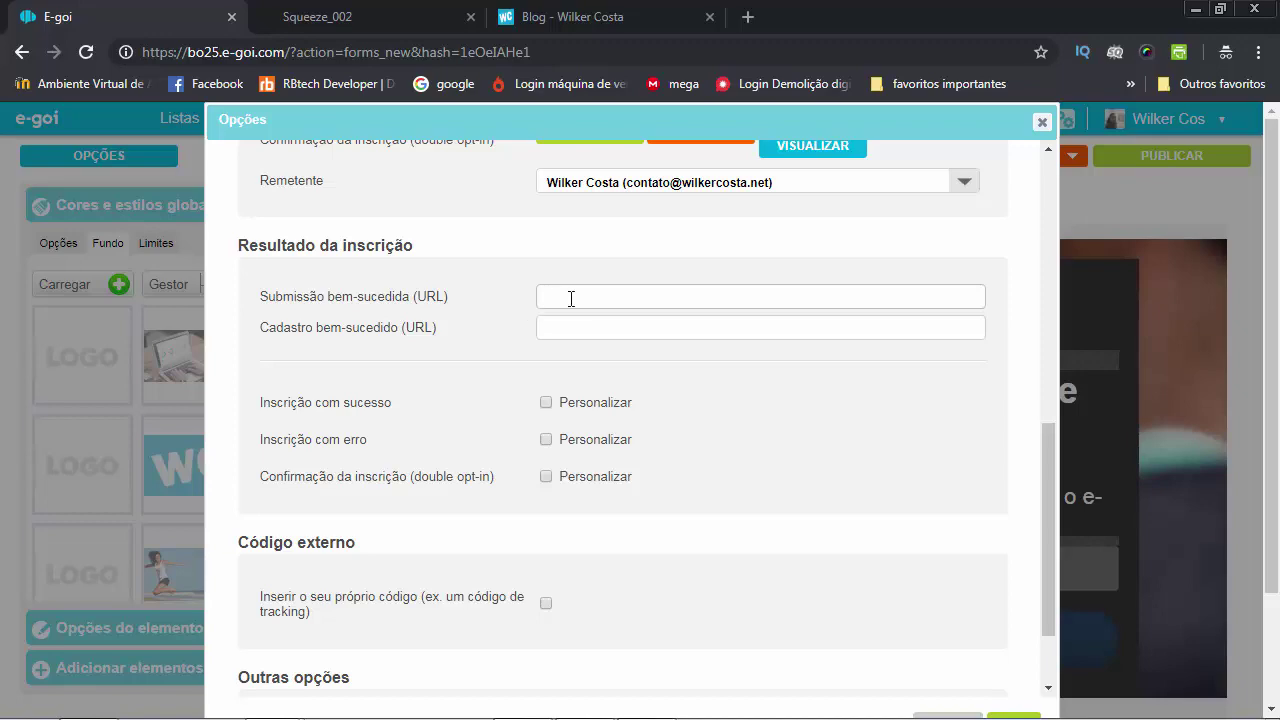
click(570, 16)
click(909, 510)
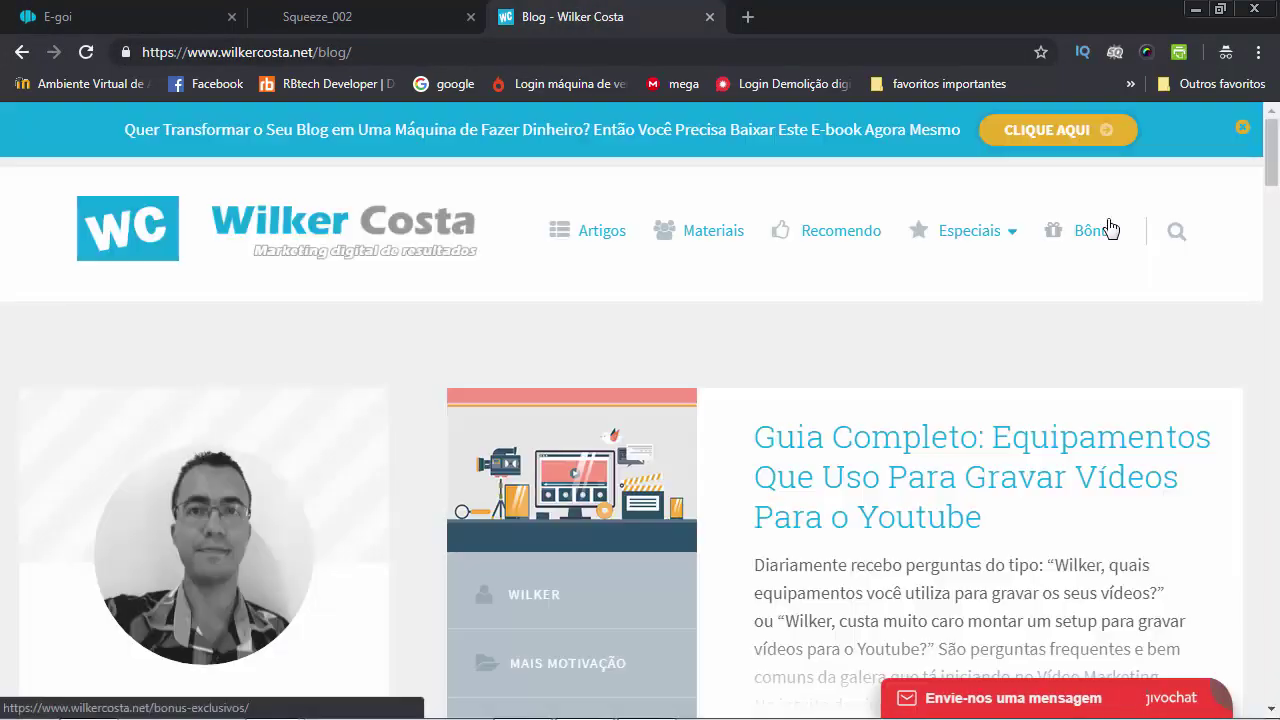
click(350, 52)
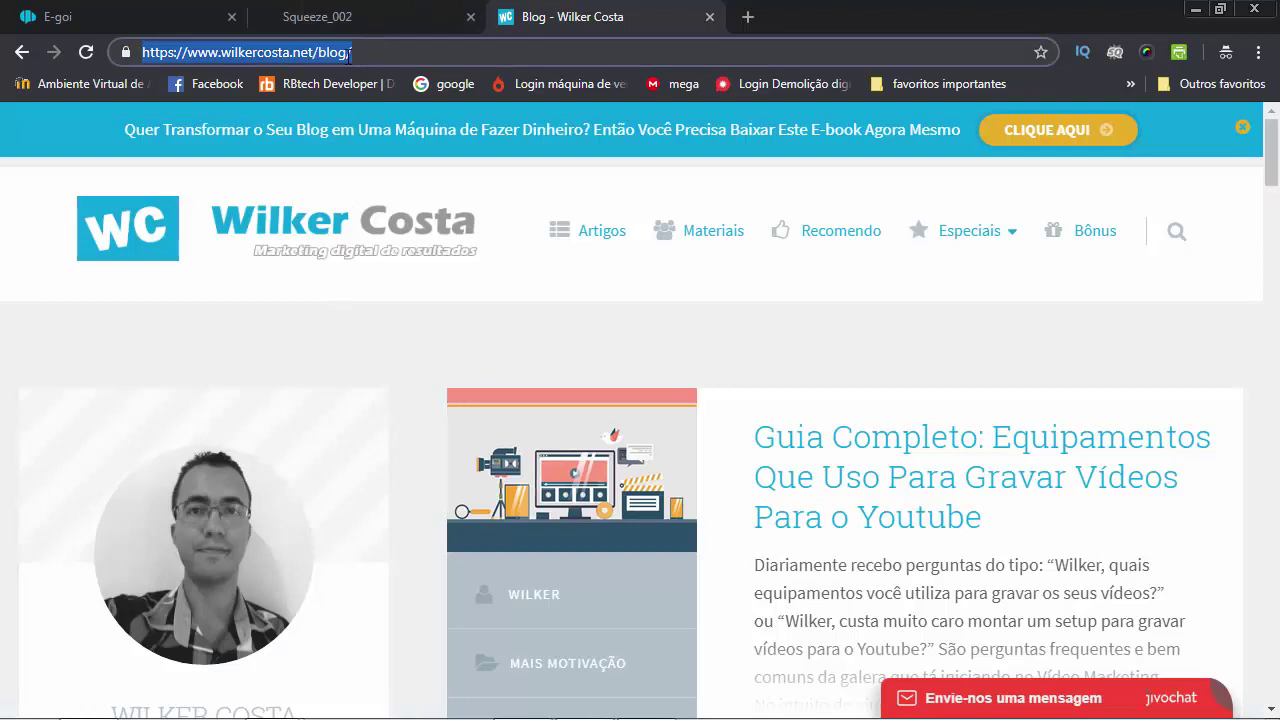
key(ctrl+c)
click(139, 21)
key(ctrl+v)
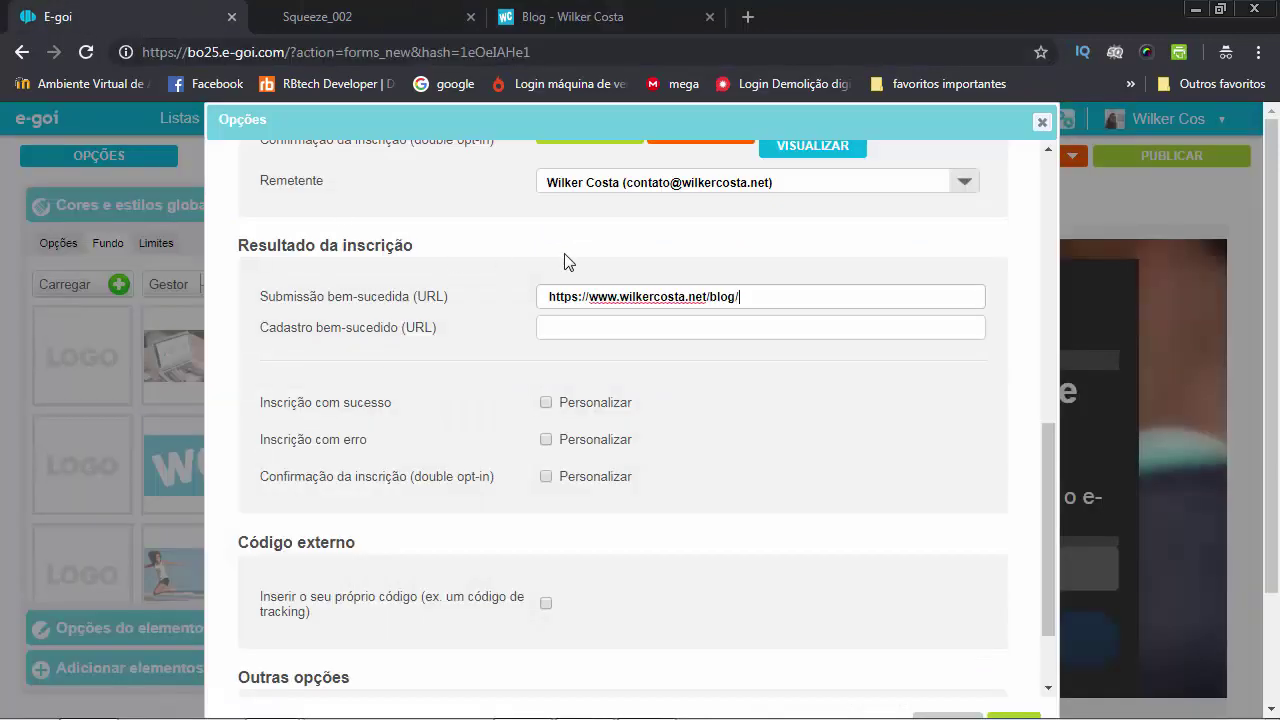
click(562, 330)
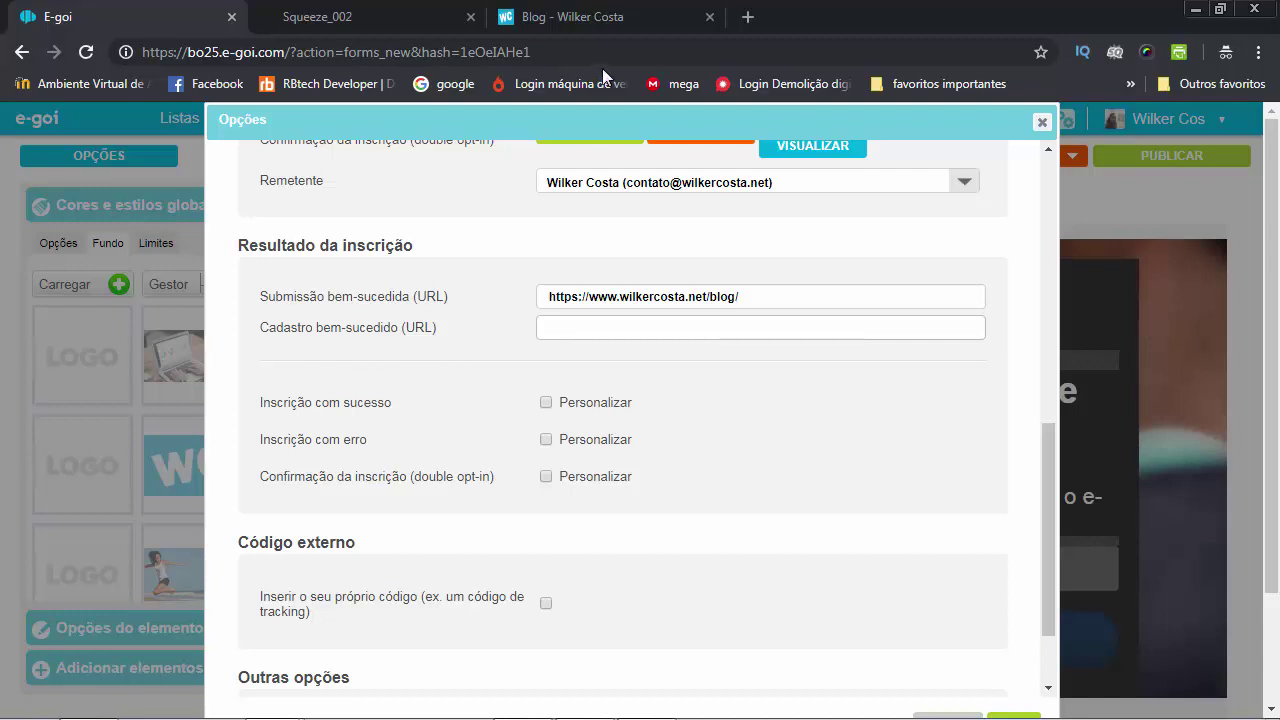
click(612, 16)
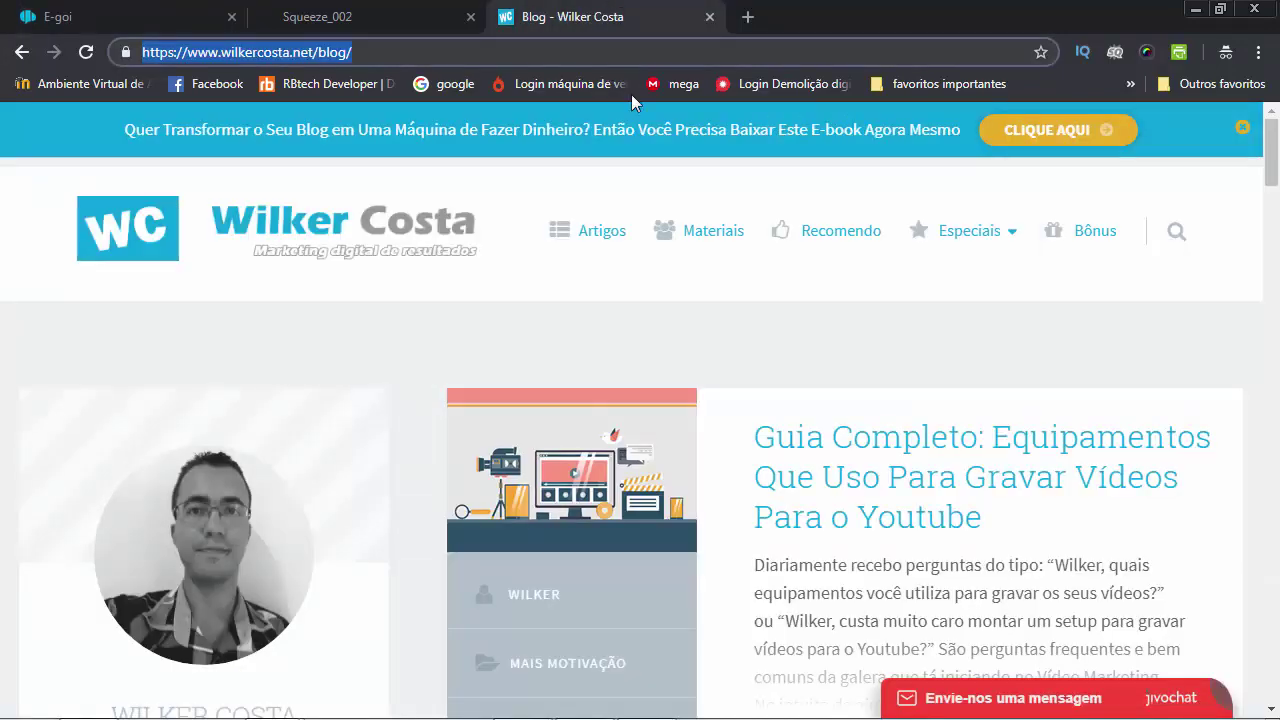
click(708, 238)
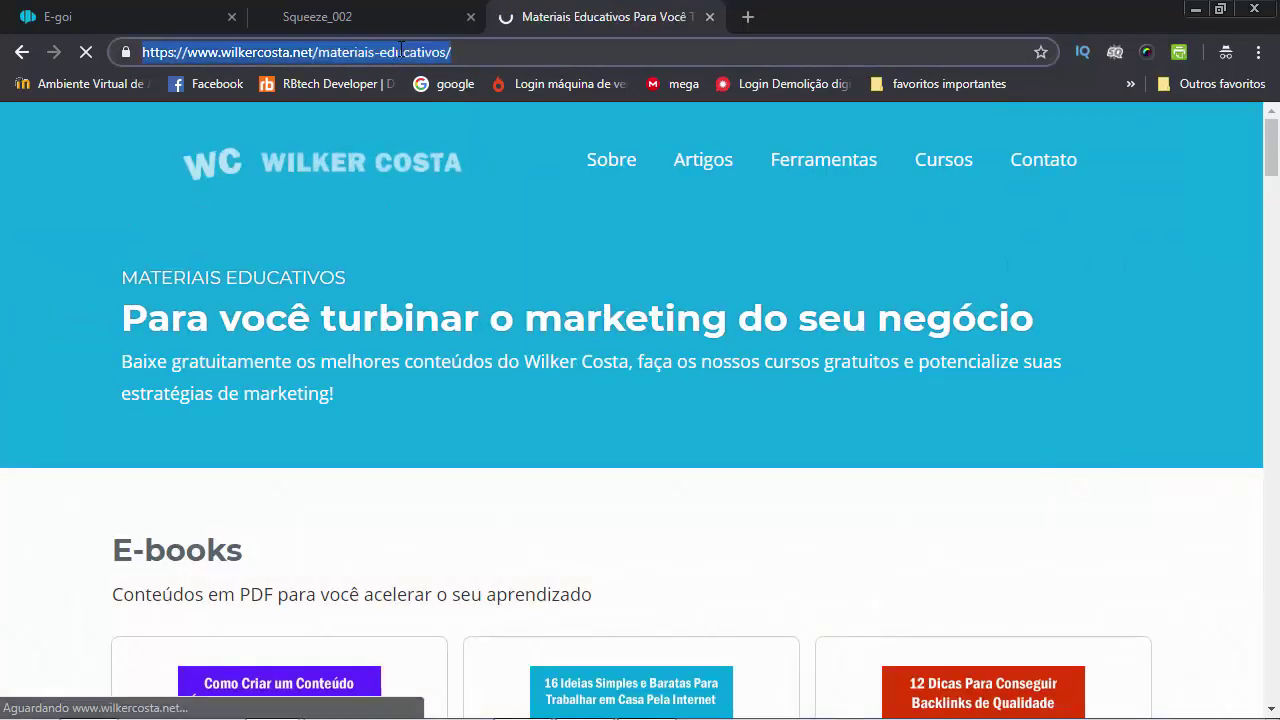
click(171, 20)
key(ctrl+v)
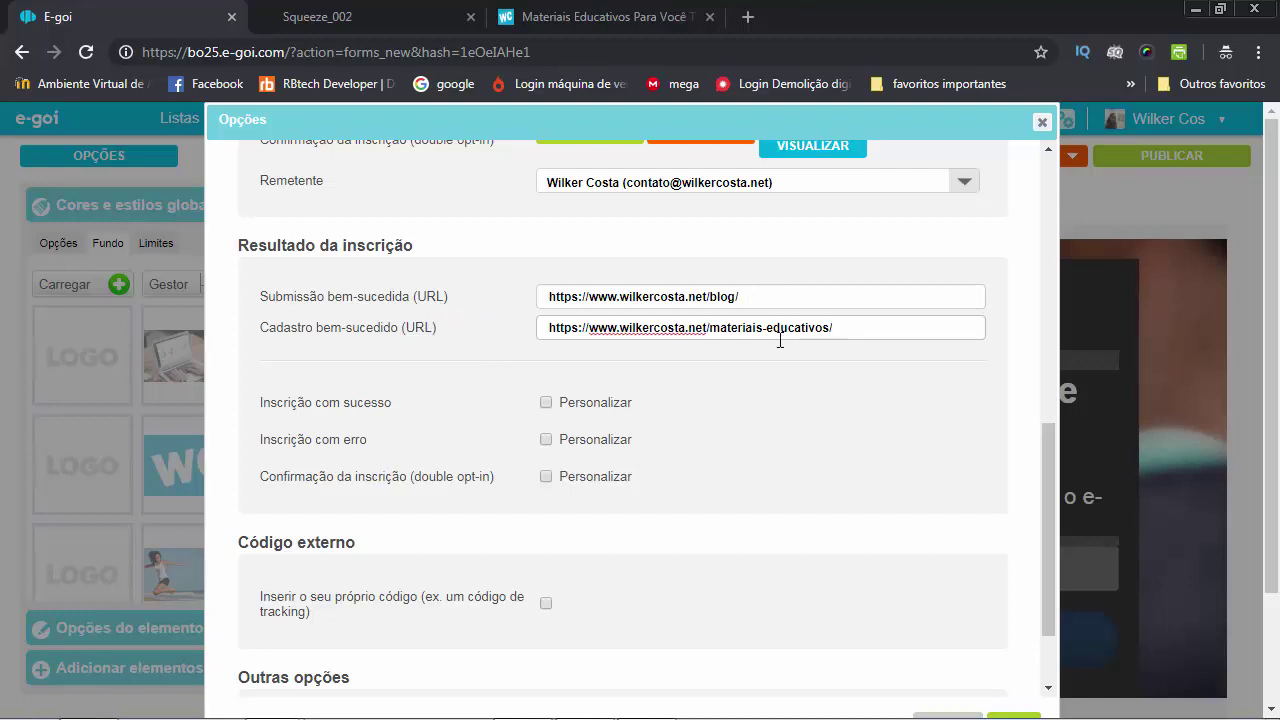
Step: Customise the successful subscription message with the text "Inscrição bem sucedida!"
scroll(457, 357, down, 1)
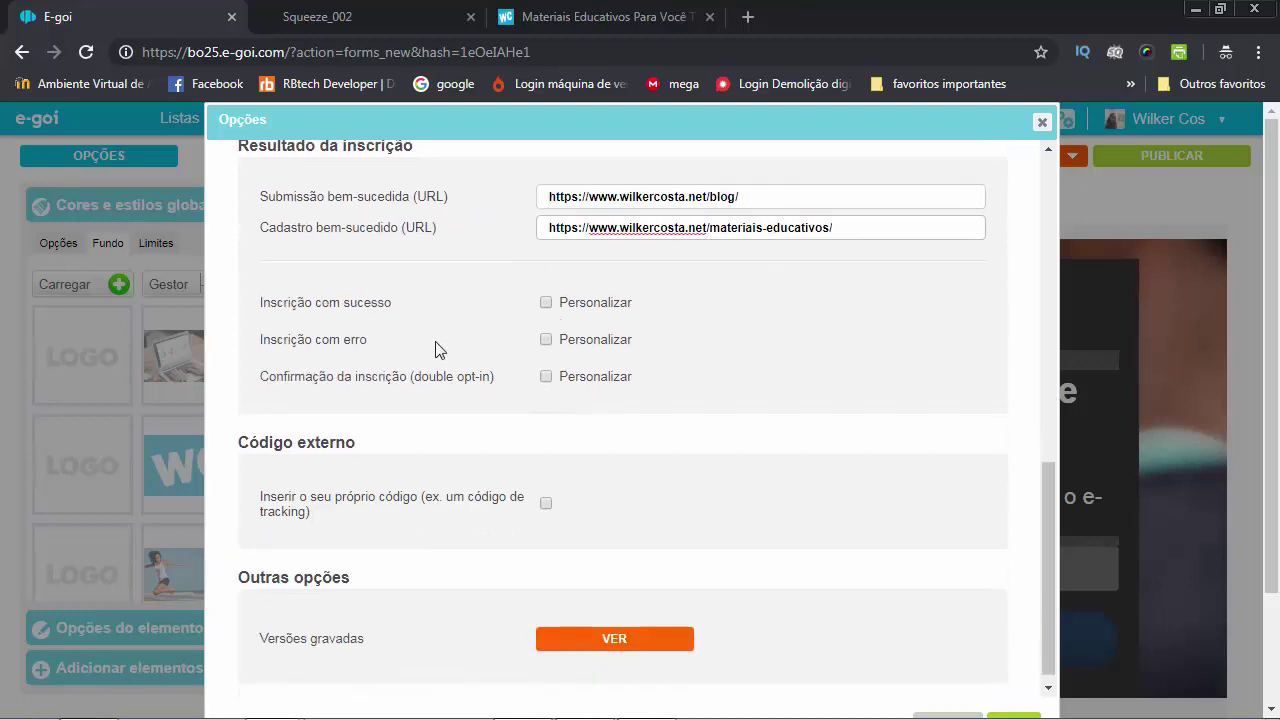
click(550, 302)
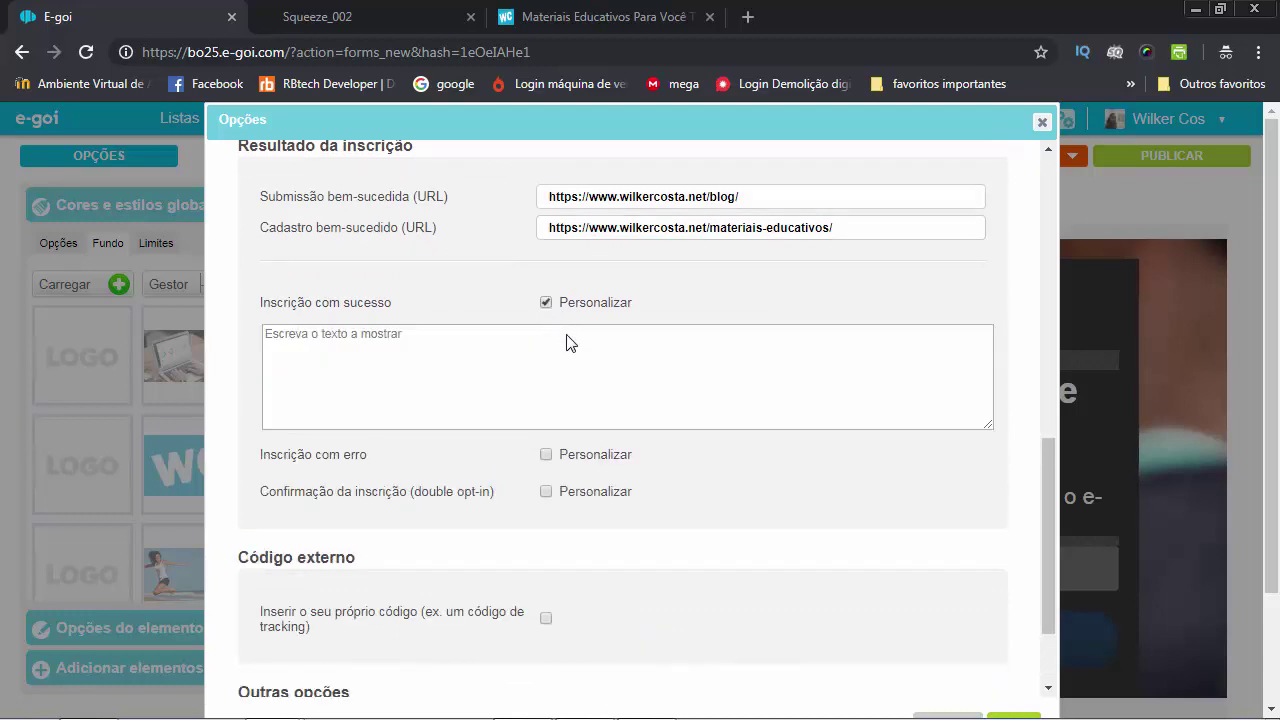
click(439, 341)
text(Ins)
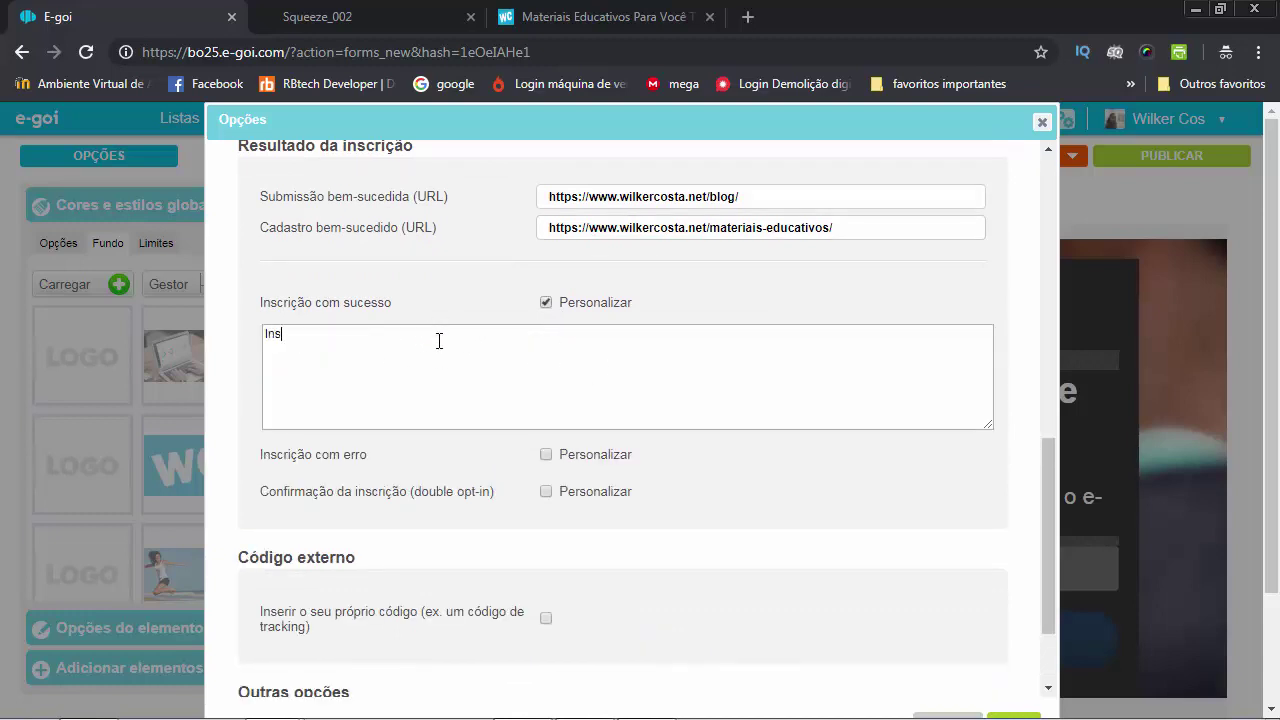
text(crição bem sucedida!)
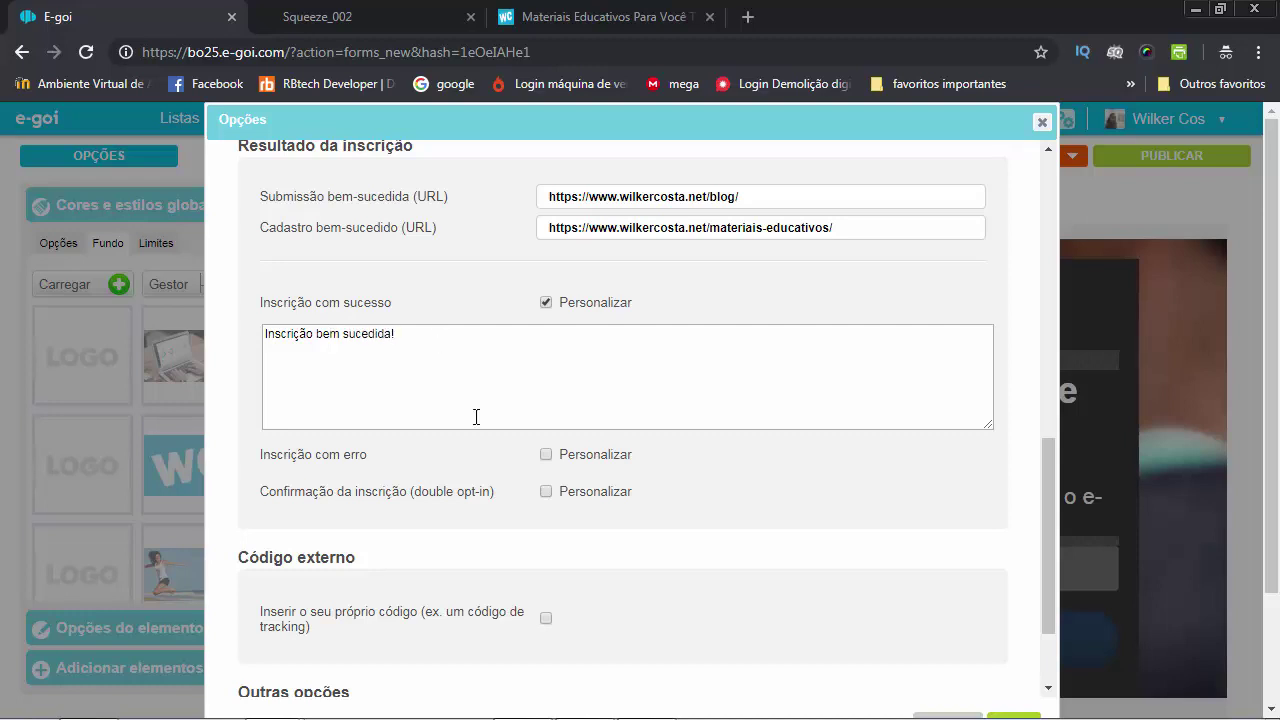
Step: Customise the subscription error message with the text "Erro ao tentar se inscrever. Por favor, tente novamente!"
click(545, 454)
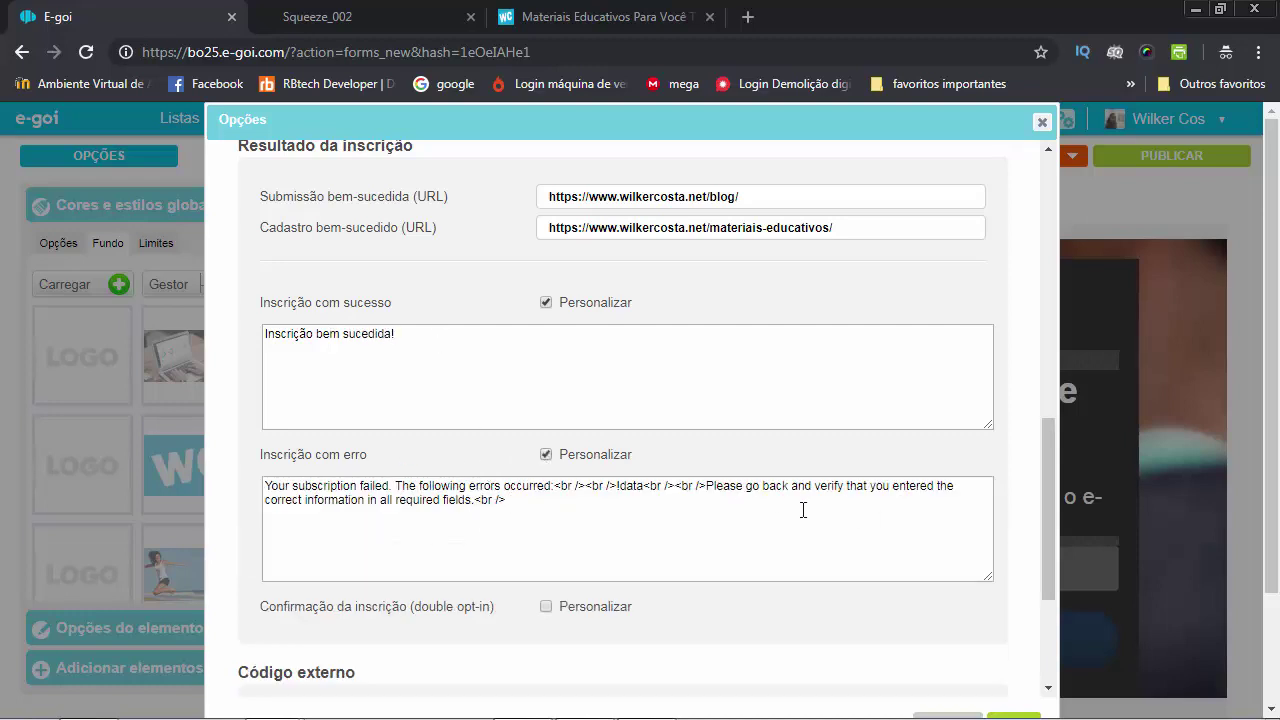
key(ctrl+a)
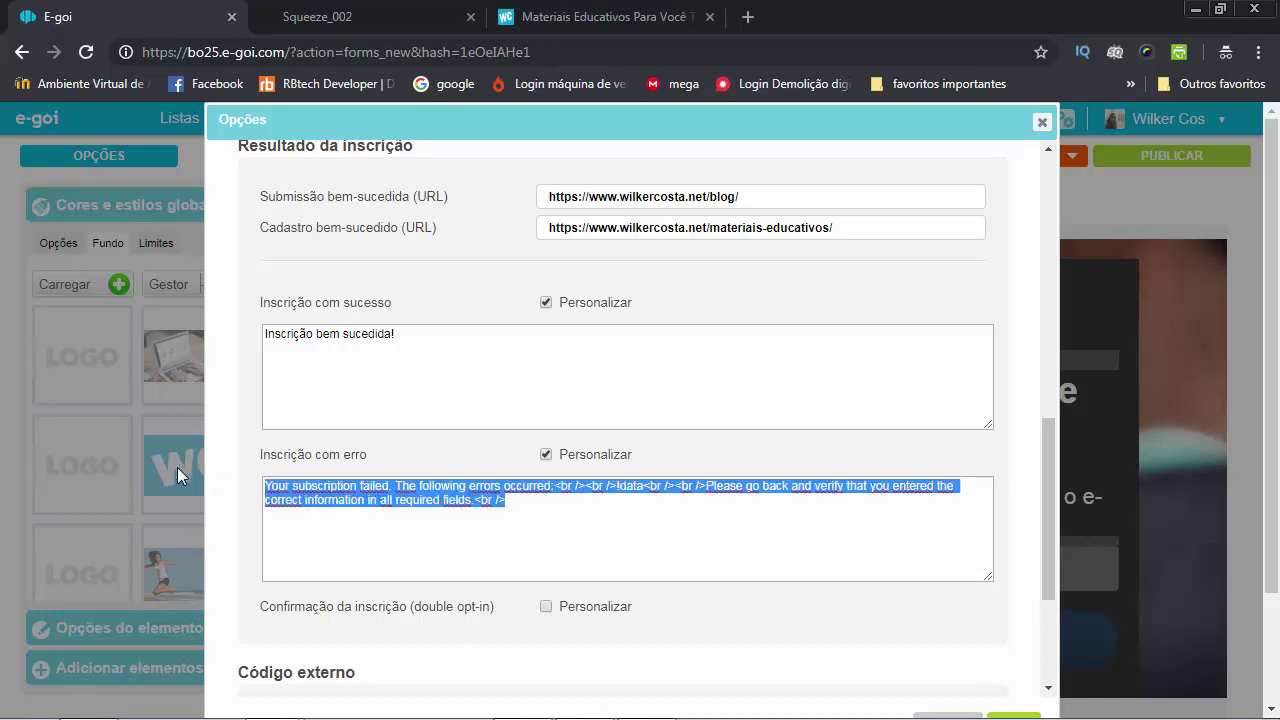
text(Erro a)
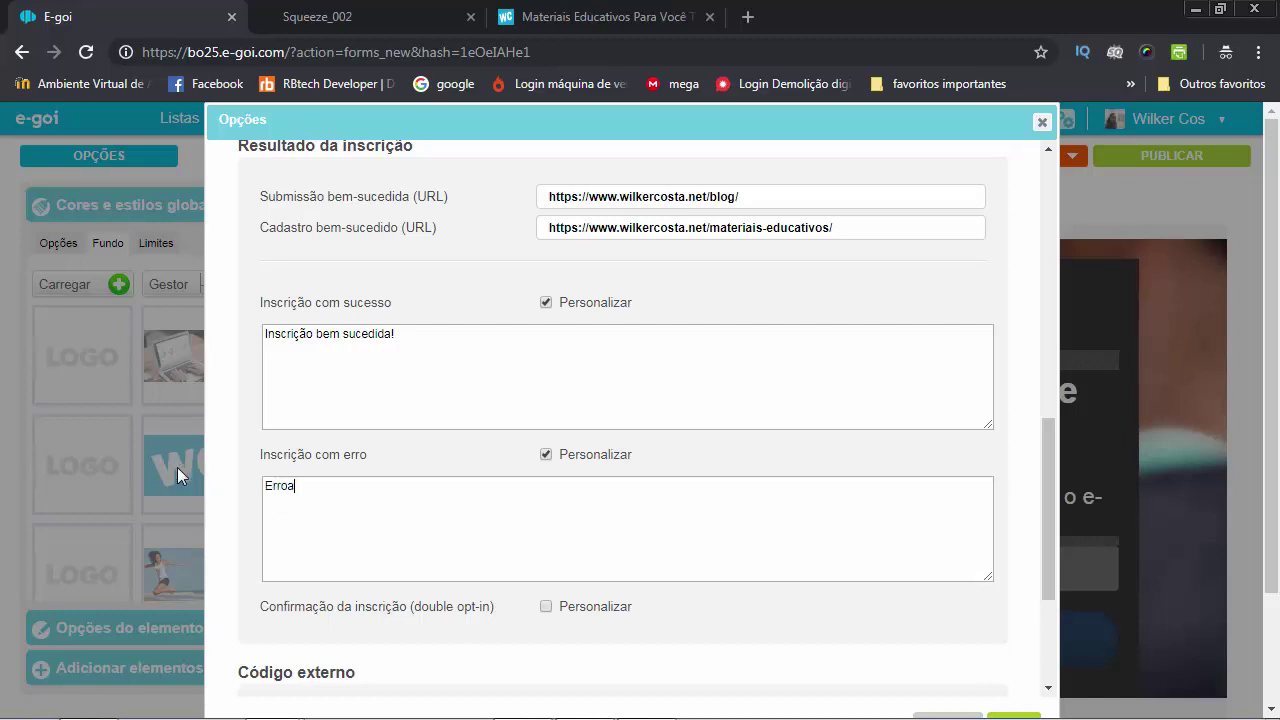
key(BackSpace)
text(ao tentar se inscrever. Por a)
key(BackSpace)
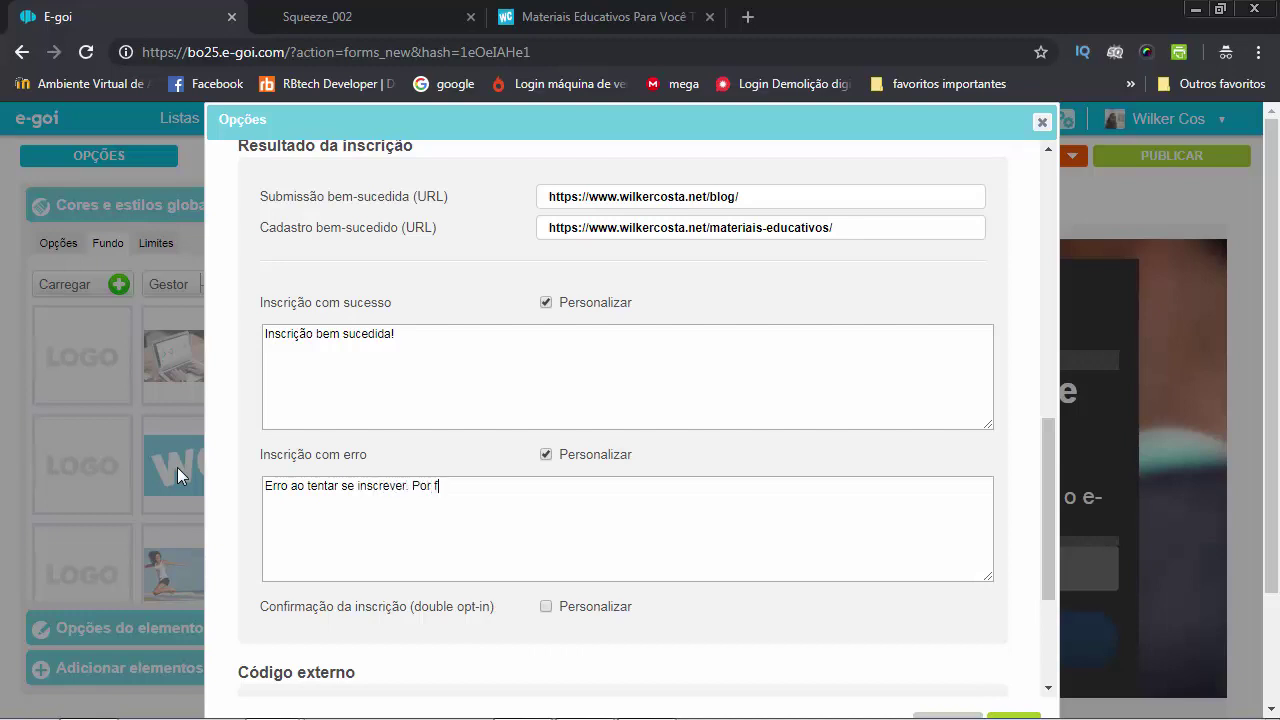
text(favor, tente novamente!)
Step: View the default double opt-in confirmation text, and turn off the customisation of the confirmation, error and success messages
scroll(177, 467, down, 1)
scroll(176, 467, down, 1)
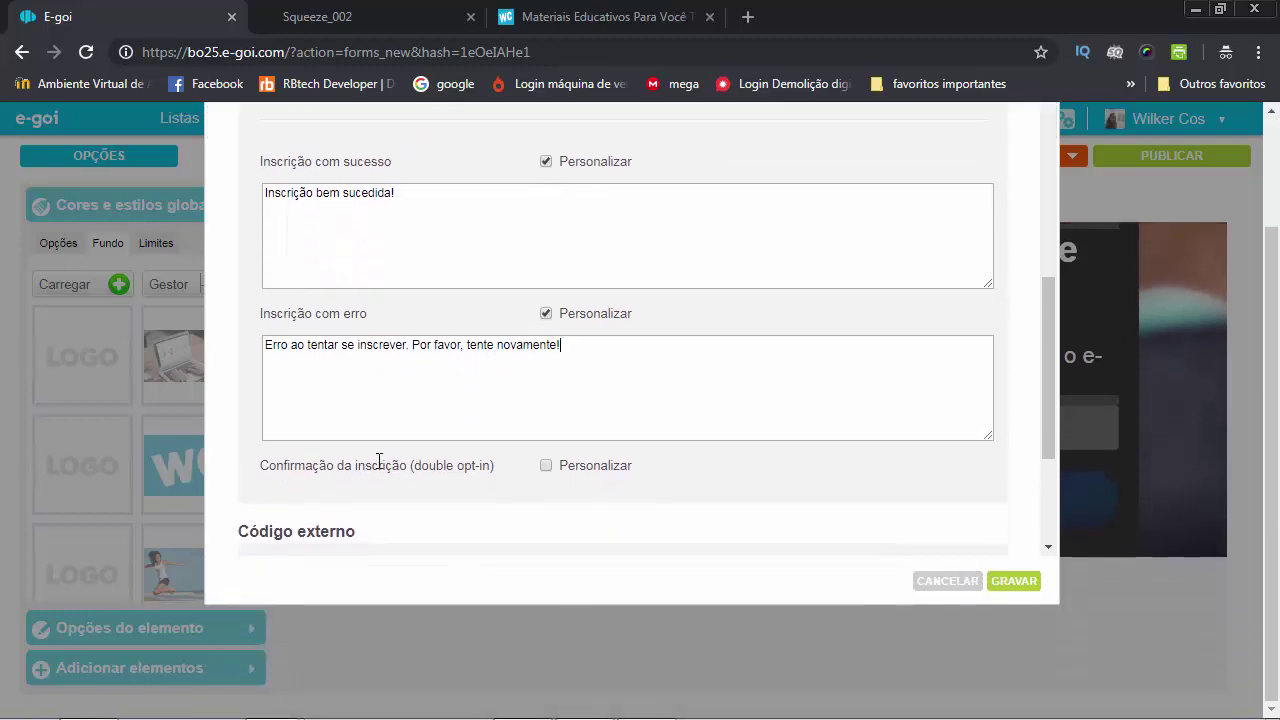
click(545, 465)
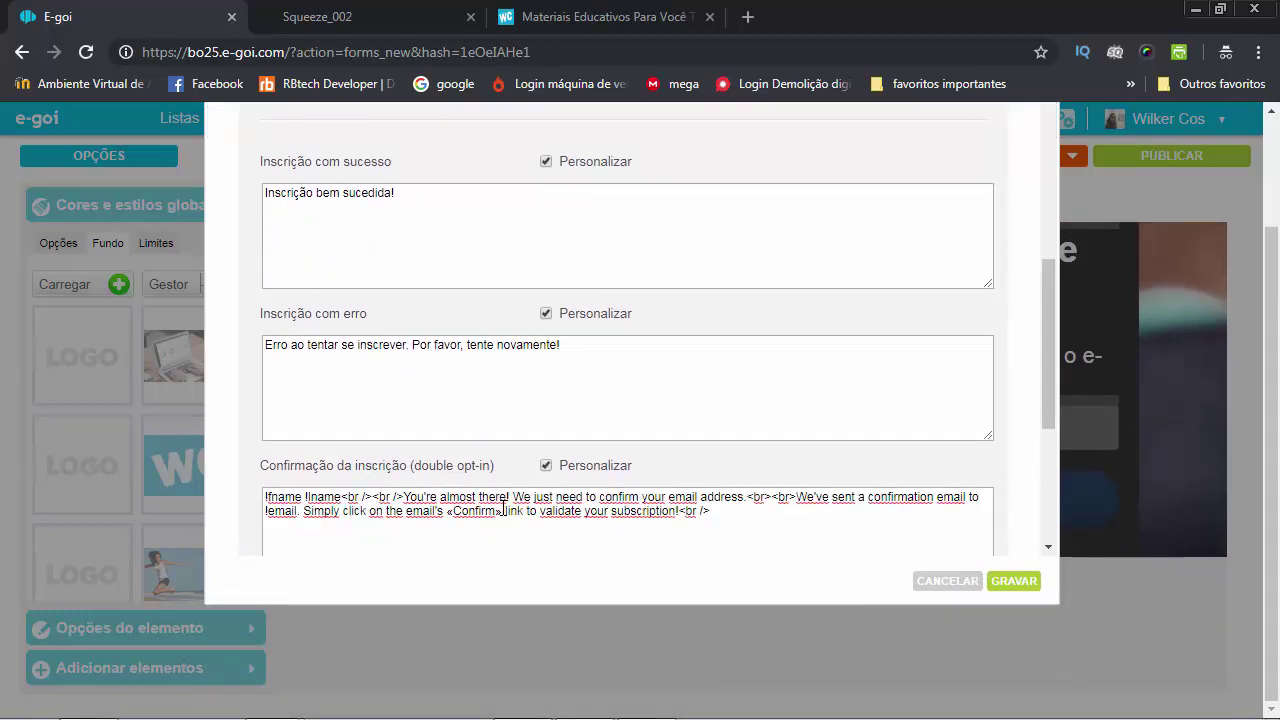
triple_click(503, 508)
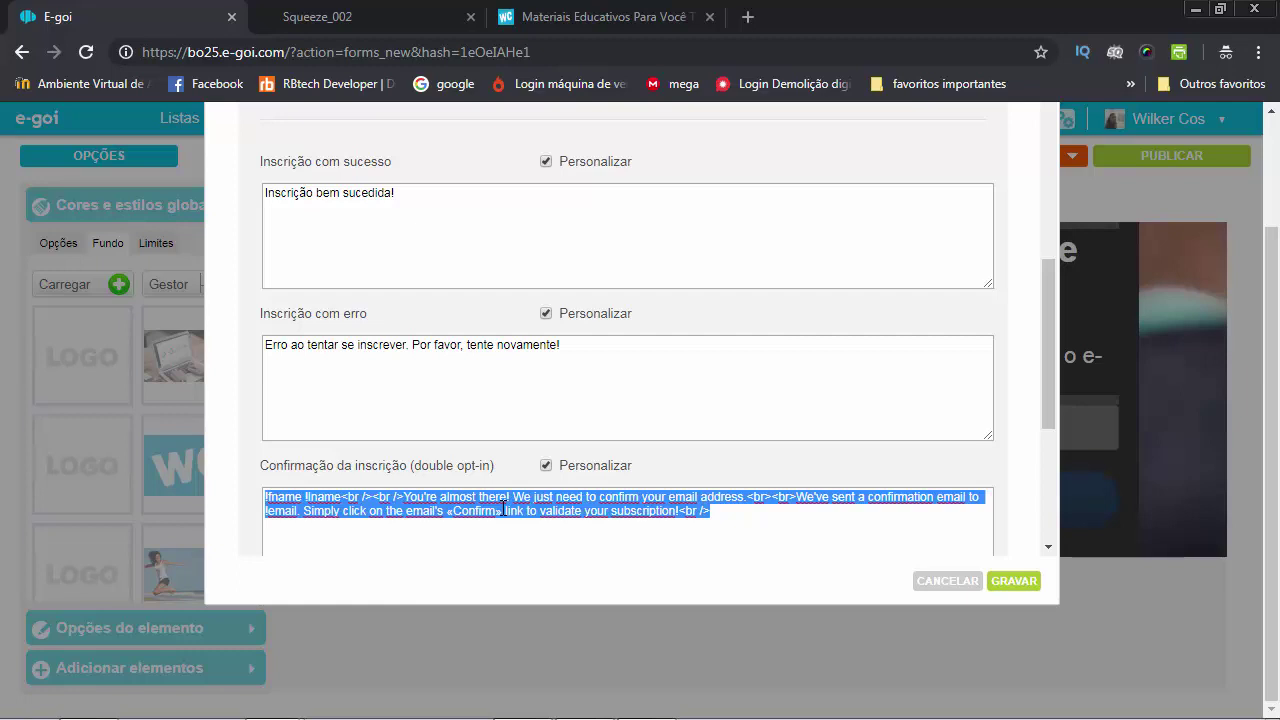
click(549, 468)
scroll(489, 303, up, 1)
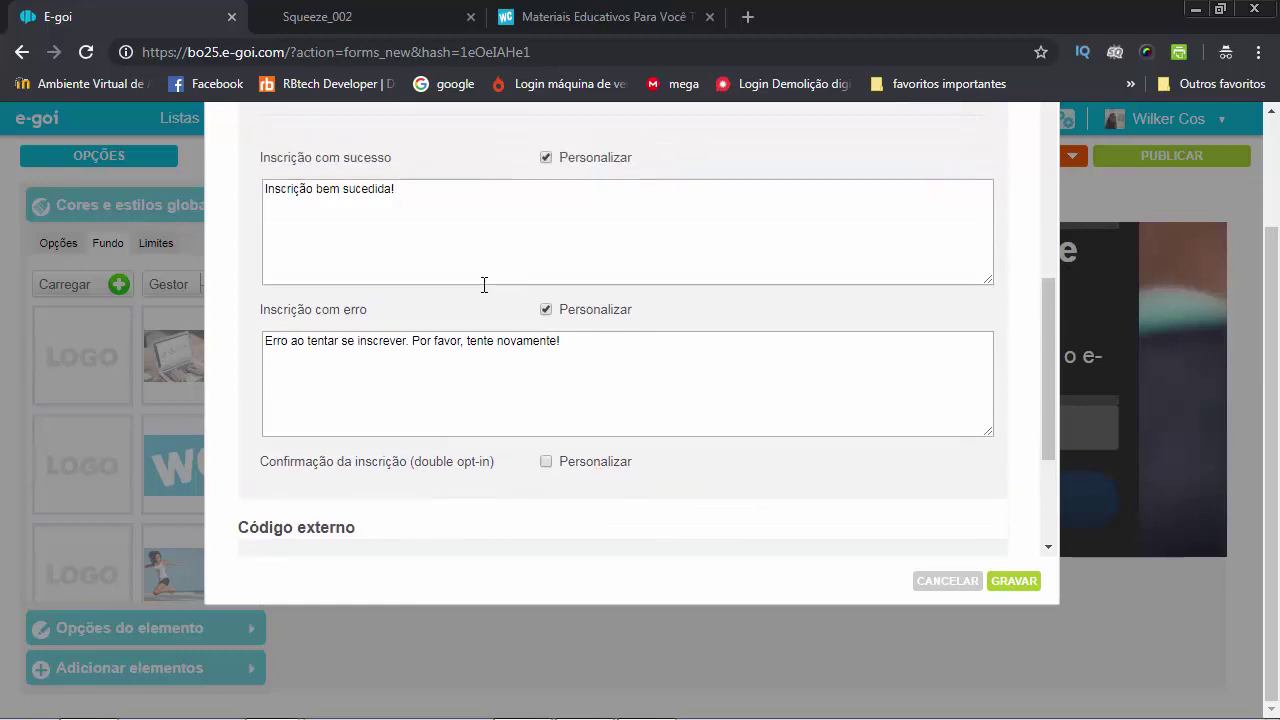
click(546, 313)
click(546, 162)
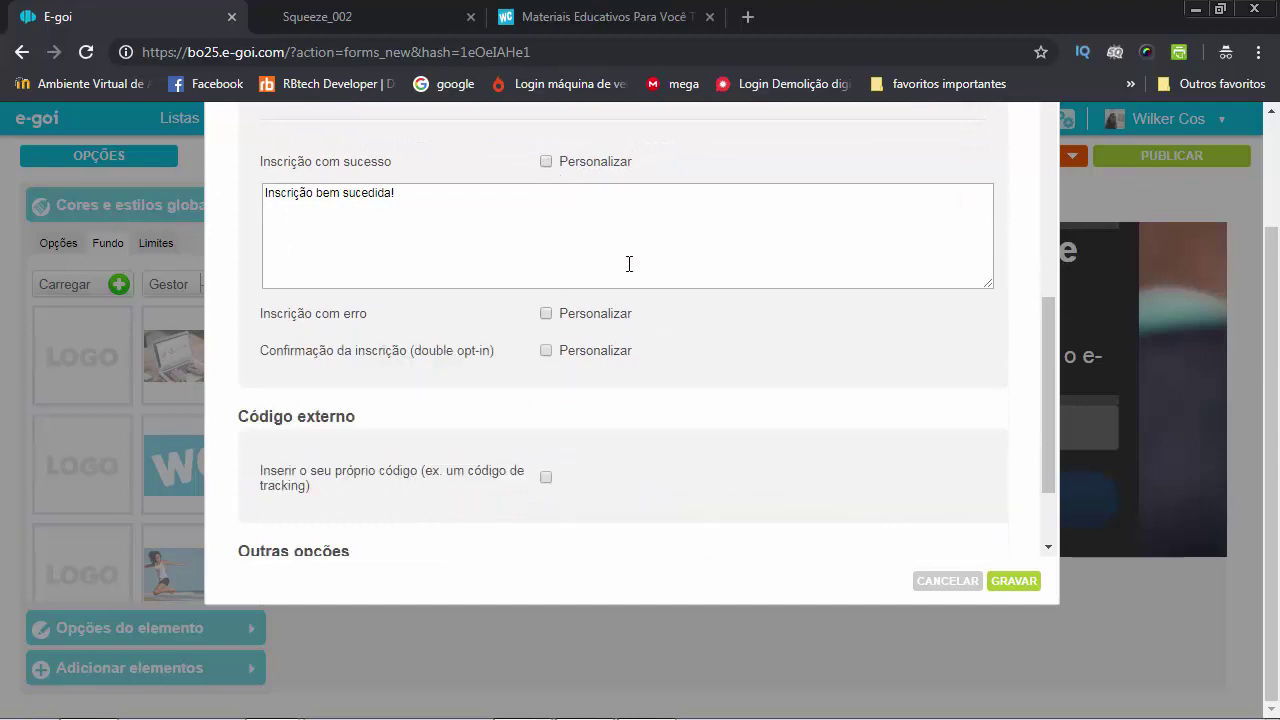
Step: Review the result, external code and saved version options, and return to the form's general options
scroll(415, 290, up, 1)
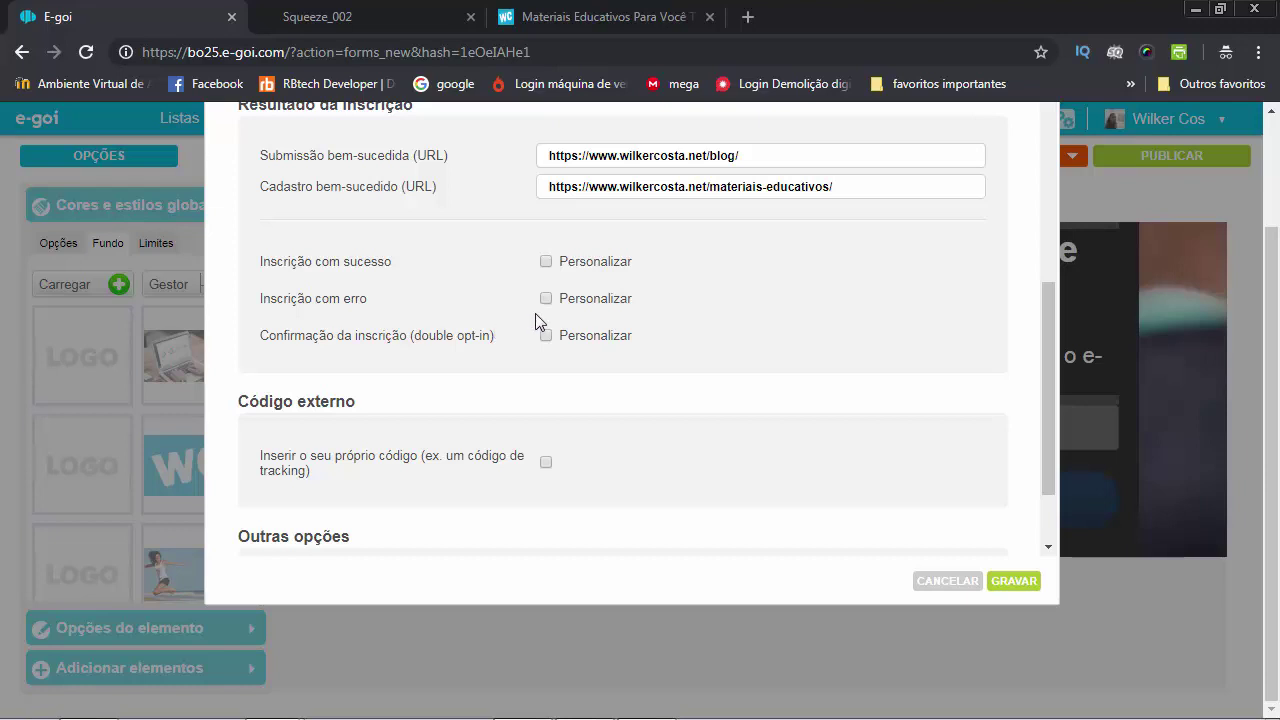
scroll(450, 310, down, 1)
scroll(450, 310, up, 1)
scroll(594, 338, down, 1)
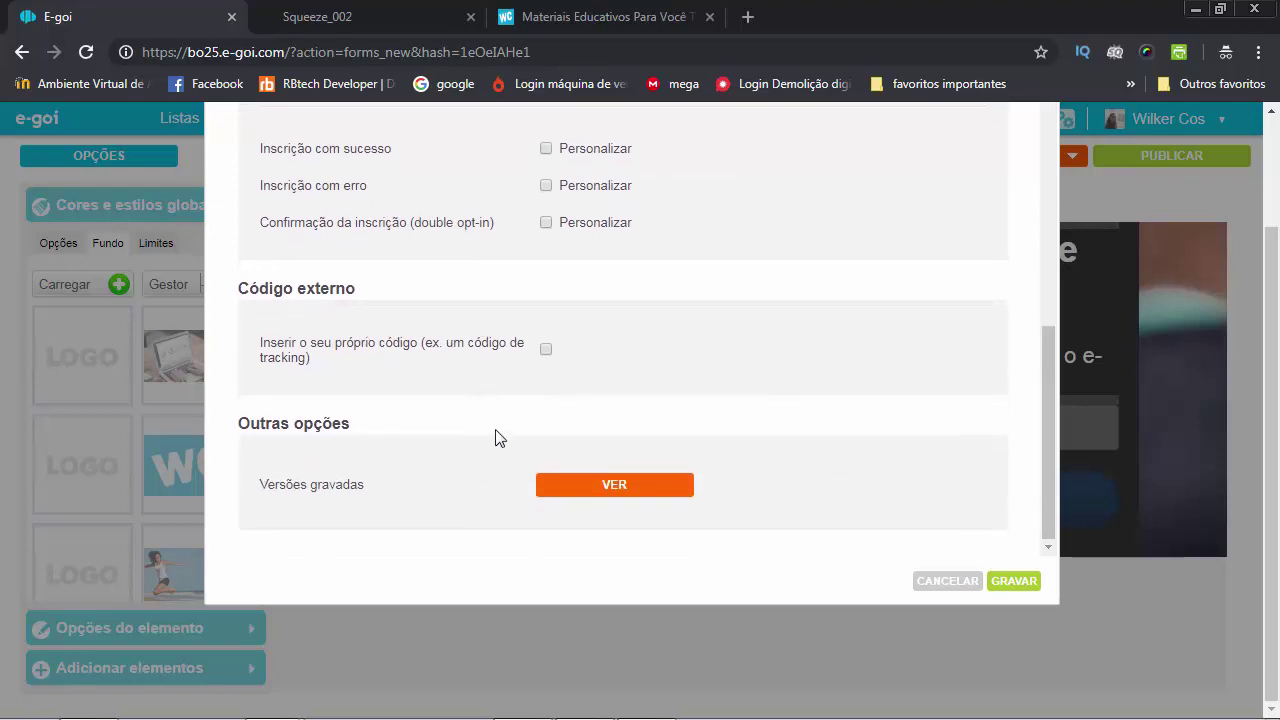
scroll(497, 432, up, 1)
scroll(497, 432, up, 6)
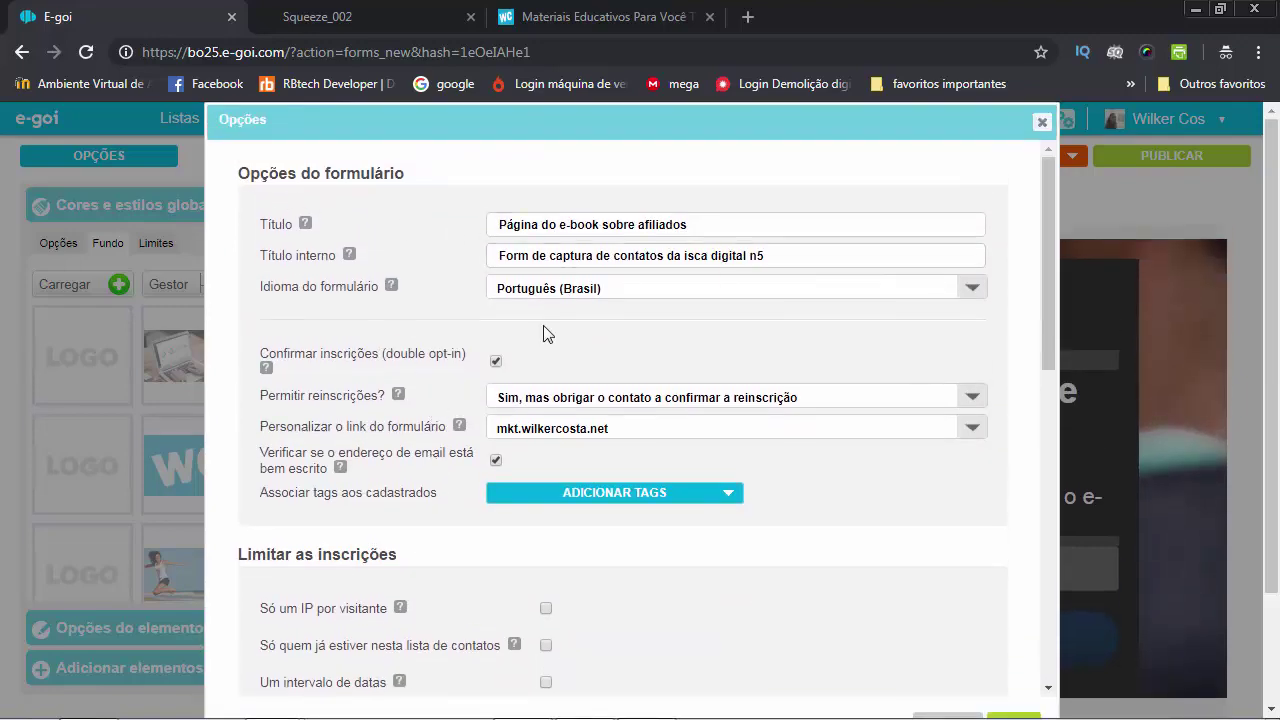
Step: Go over the remaining form options down to the end of the dialog and save them
scroll(540, 360, down, 1)
scroll(537, 396, down, 8)
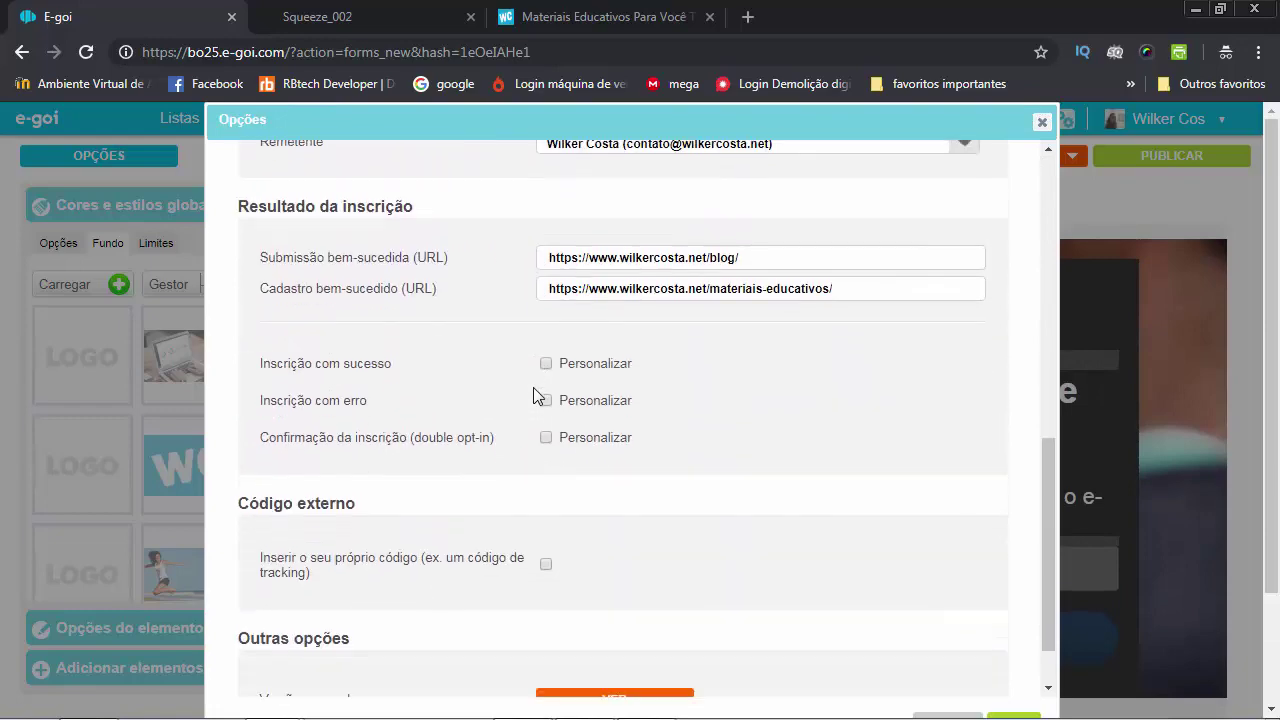
scroll(556, 370, down, 2)
click(1003, 580)
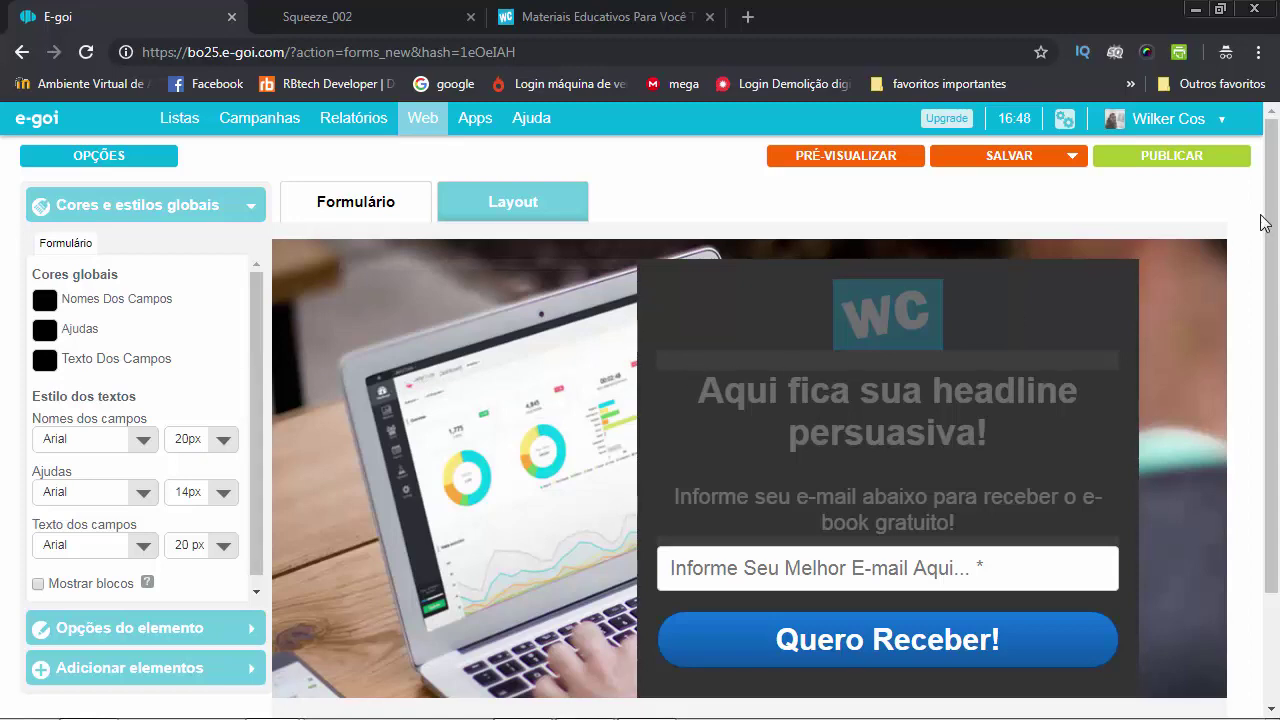
Step: Publish the form and open its page through the publication link, and highlight the link's address in the list of publications
click(1180, 163)
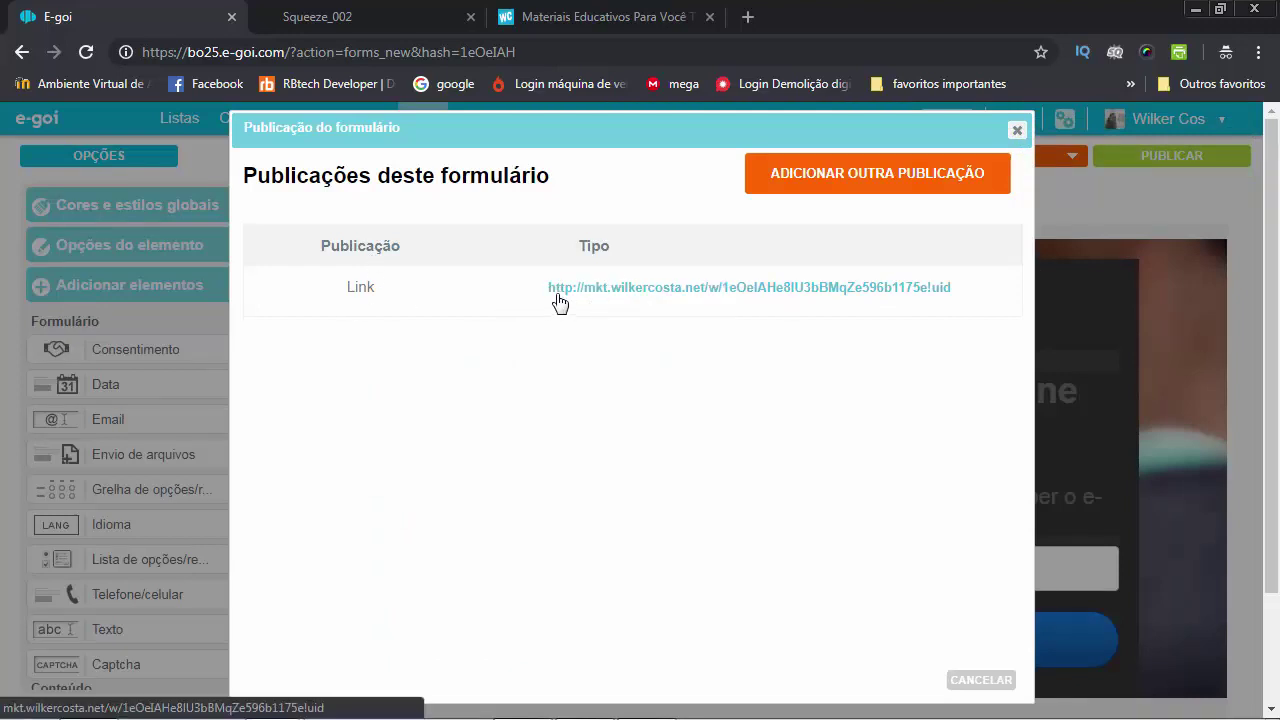
click(748, 290)
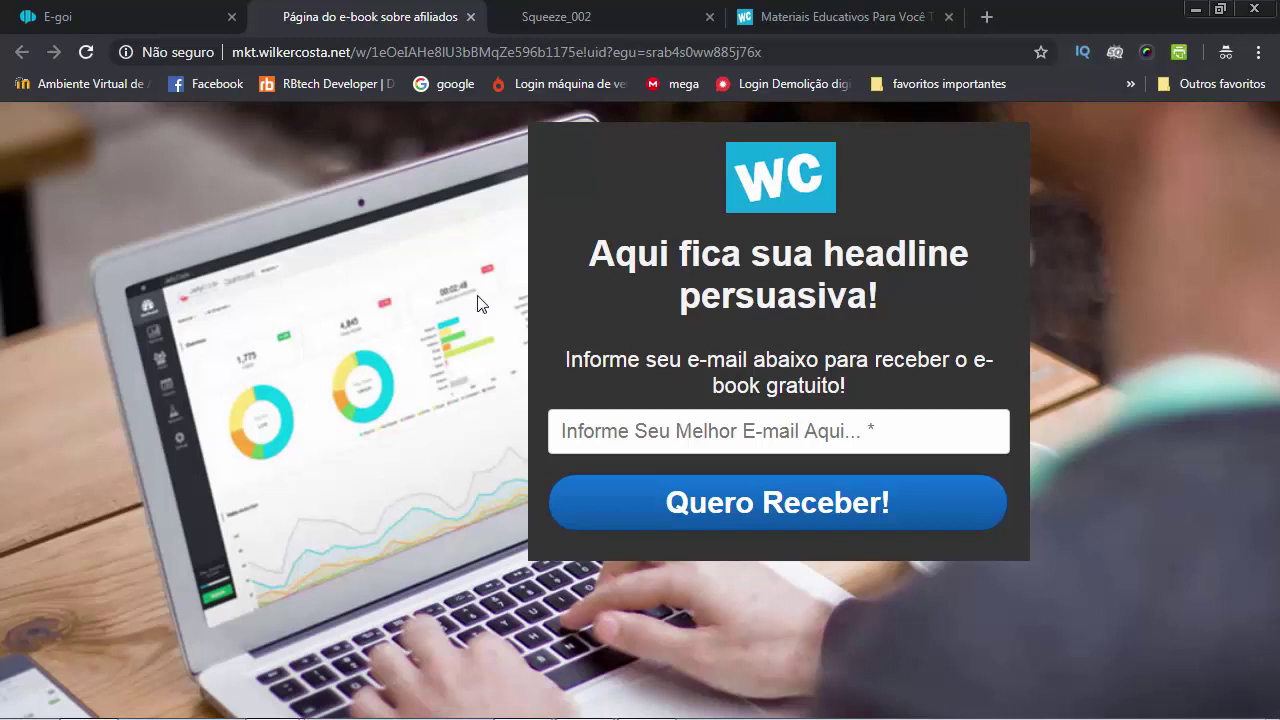
click(115, 8)
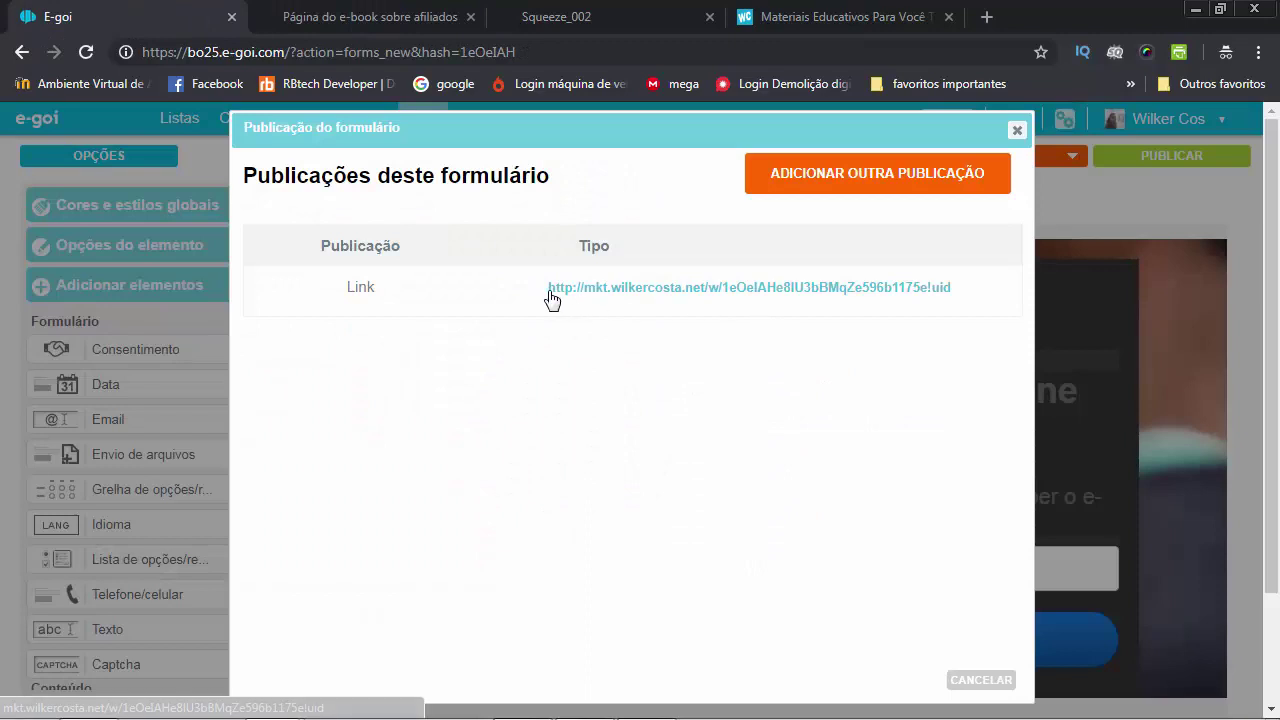
drag(550, 290, 950, 290)
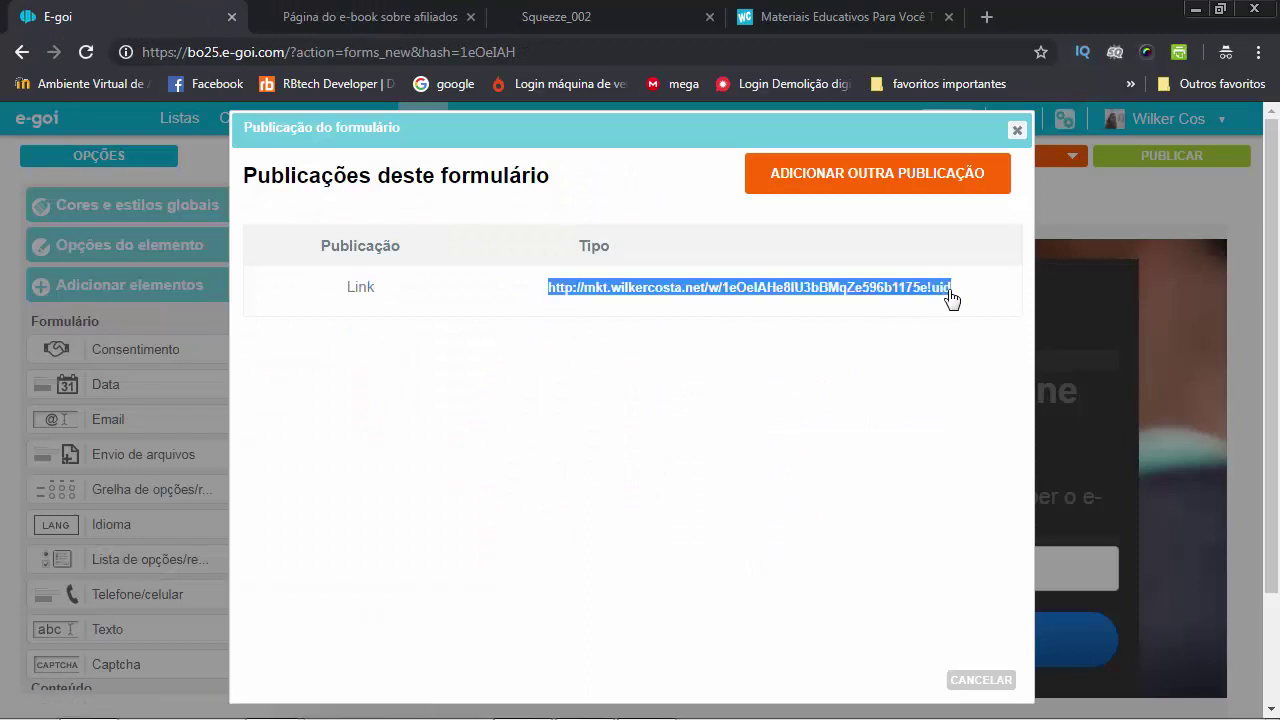
click(1016, 131)
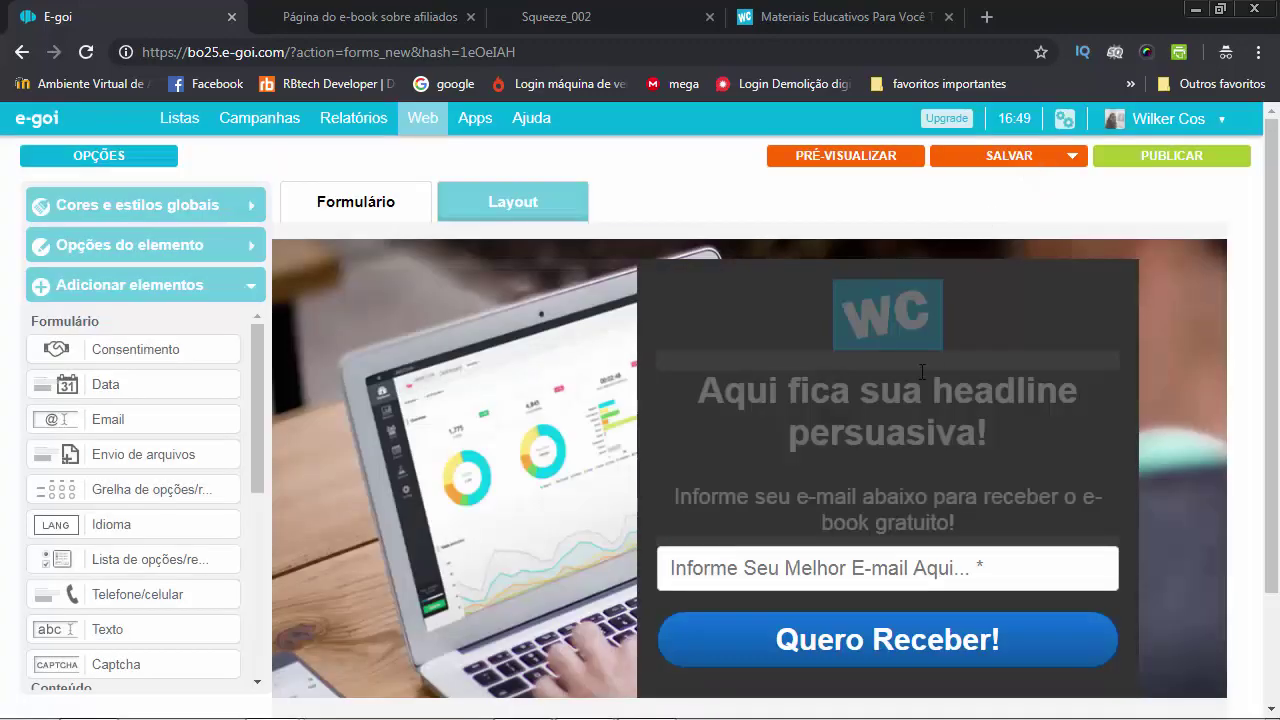
Step: Return to the published squeeze page and highlight its whole headline "Aqui fica sua headline persuasiva!" for review
click(370, 16)
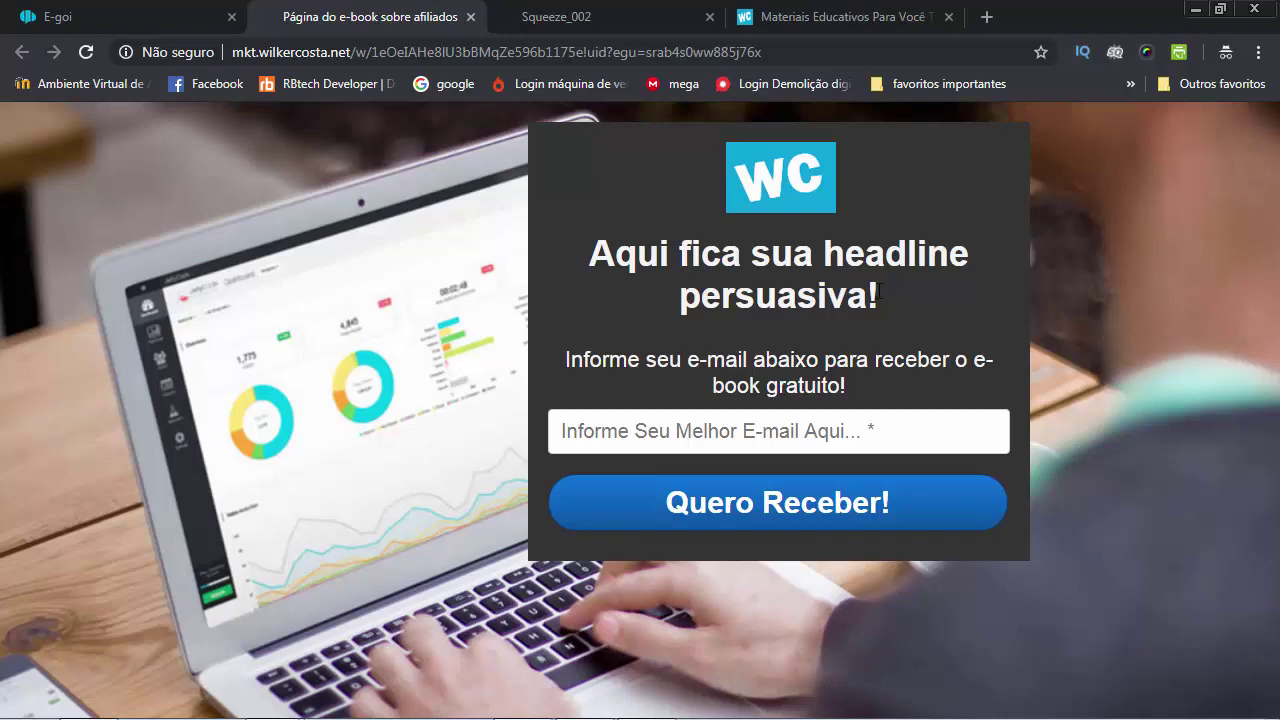
drag(846, 288, 714, 258)
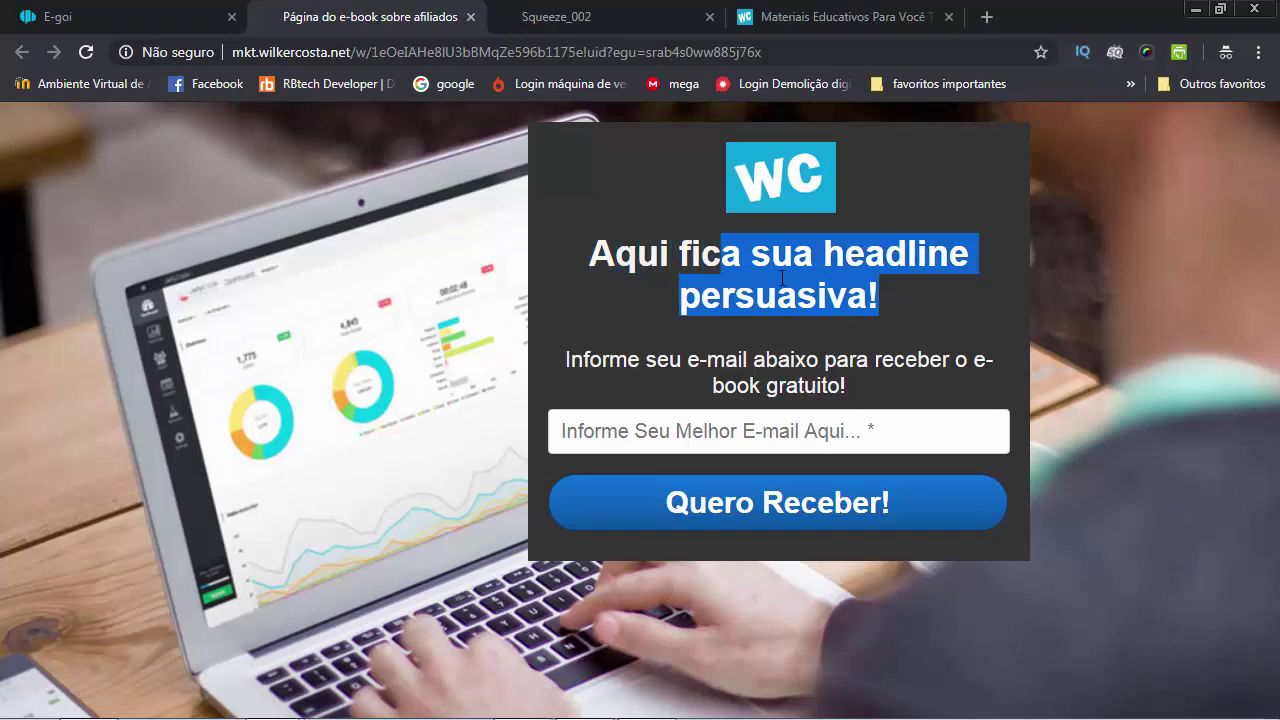
click(830, 290)
drag(880, 295, 700, 290)
triple_click(700, 292)
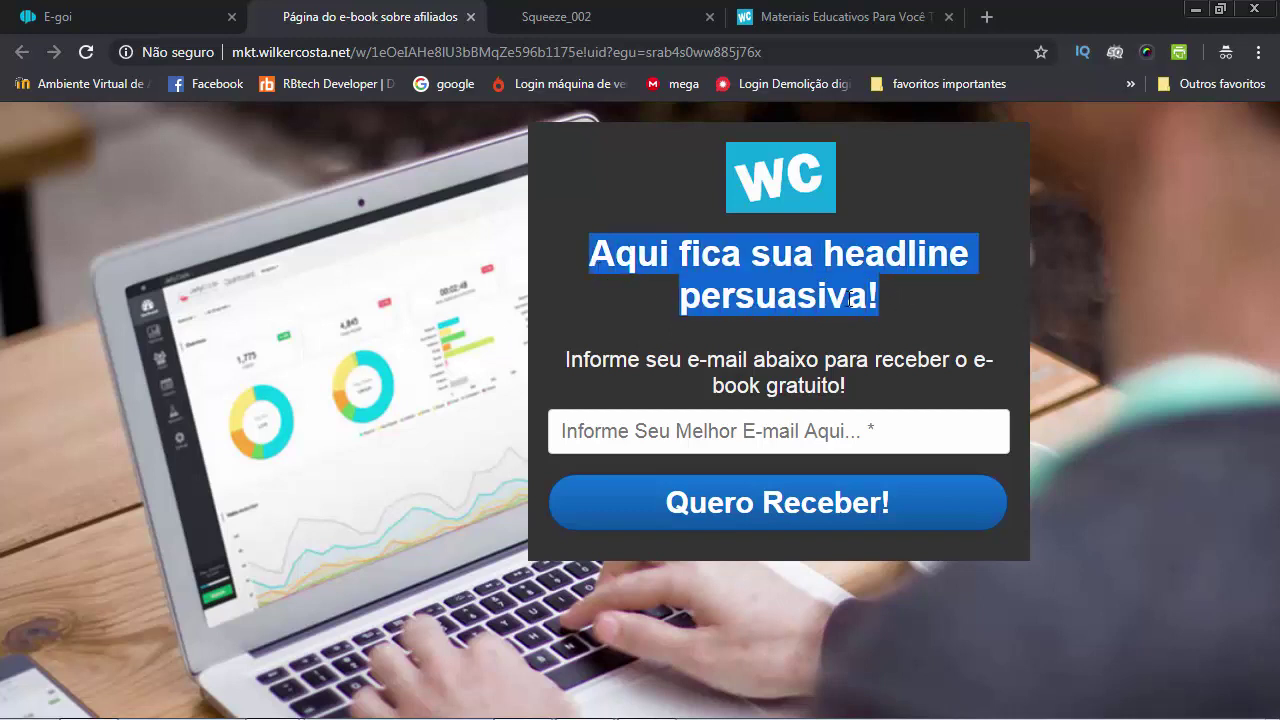